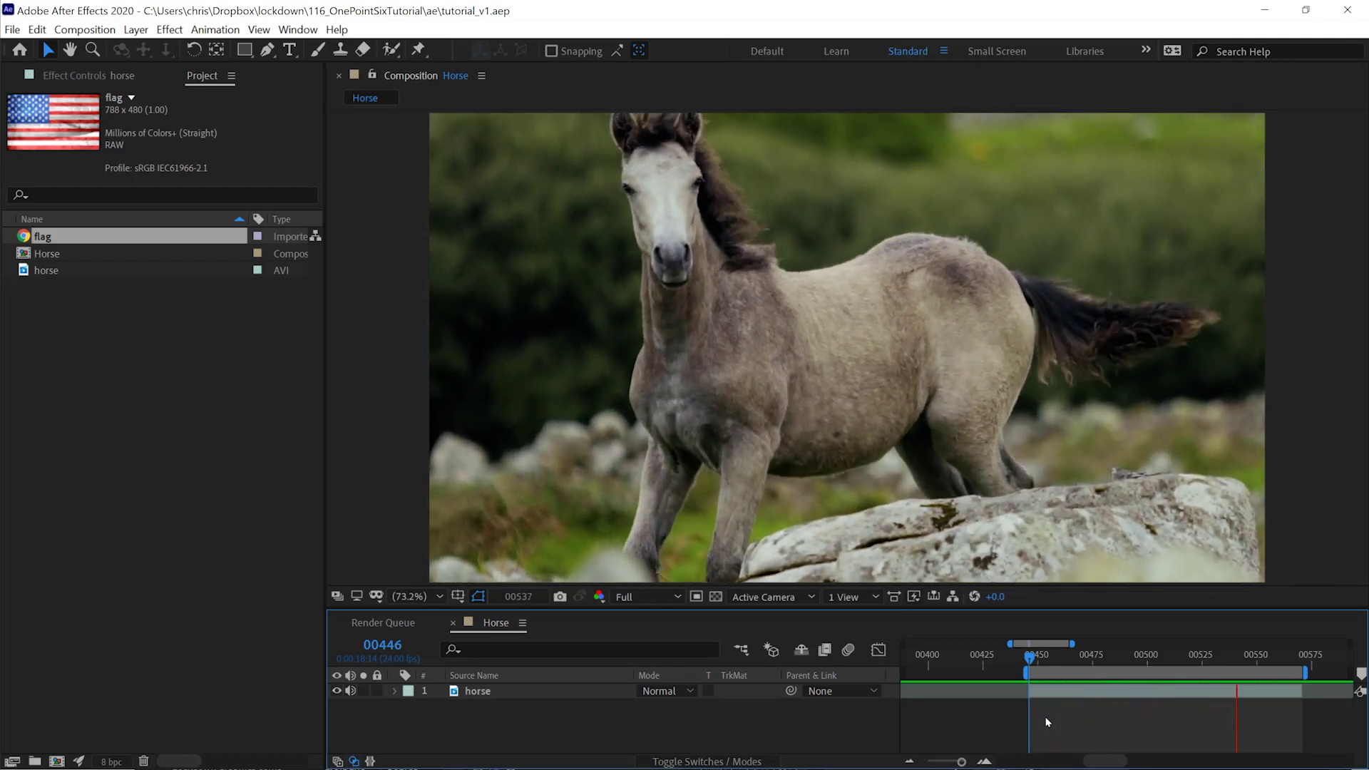
Stop the preview at frame 00490 and select the horse footage layer for the Lockdown effect
click(1210, 658)
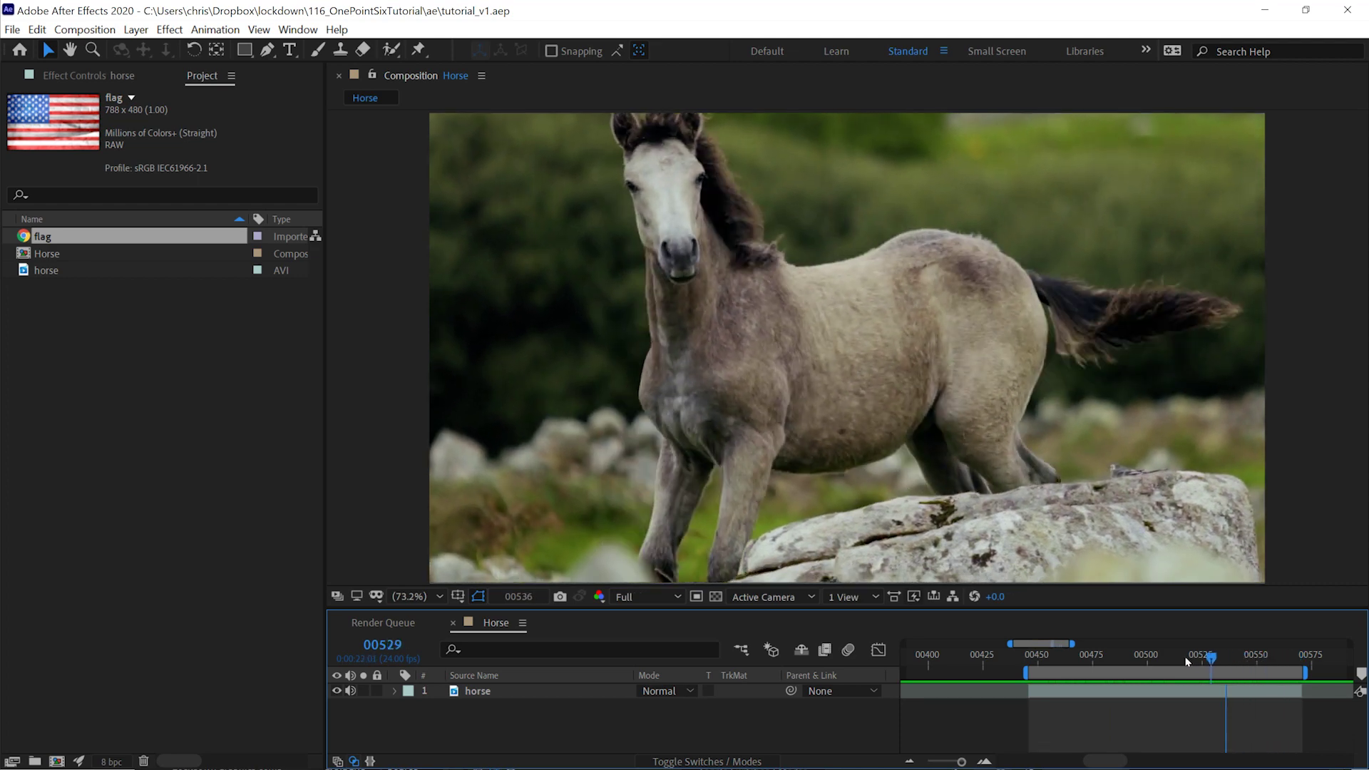
key(space)
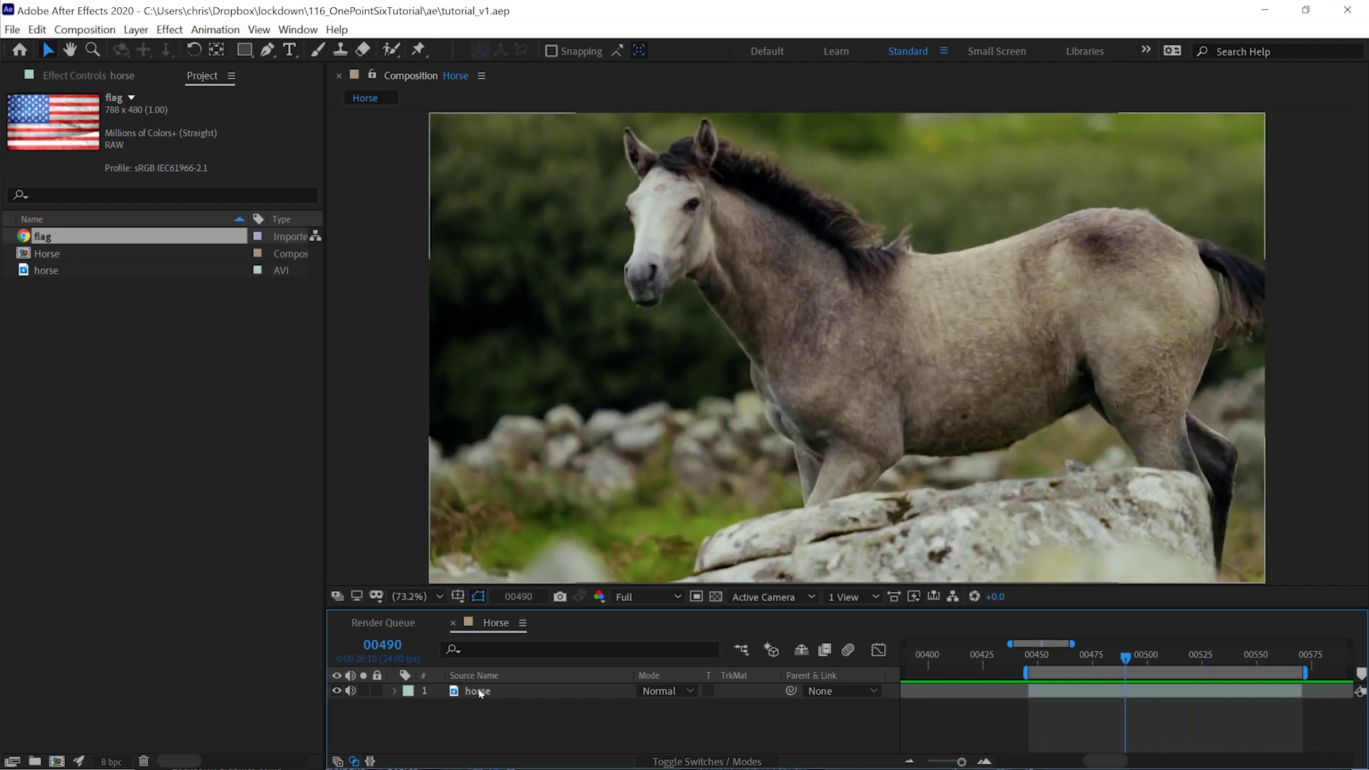
click(478, 691)
click(170, 29)
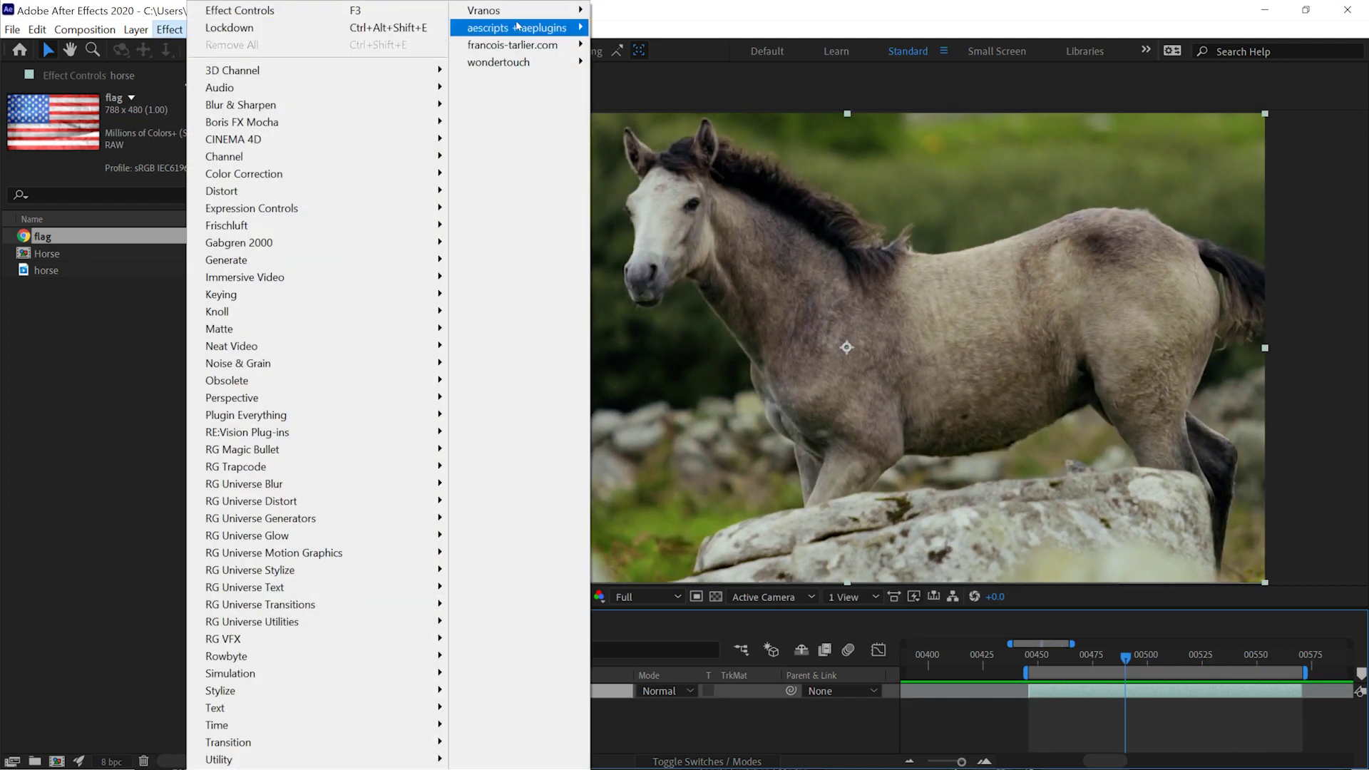
Apply Lockdown, lasso the horse's body into a tracking mesh, and track it across all frames
mouse_move(517, 27)
click(670, 48)
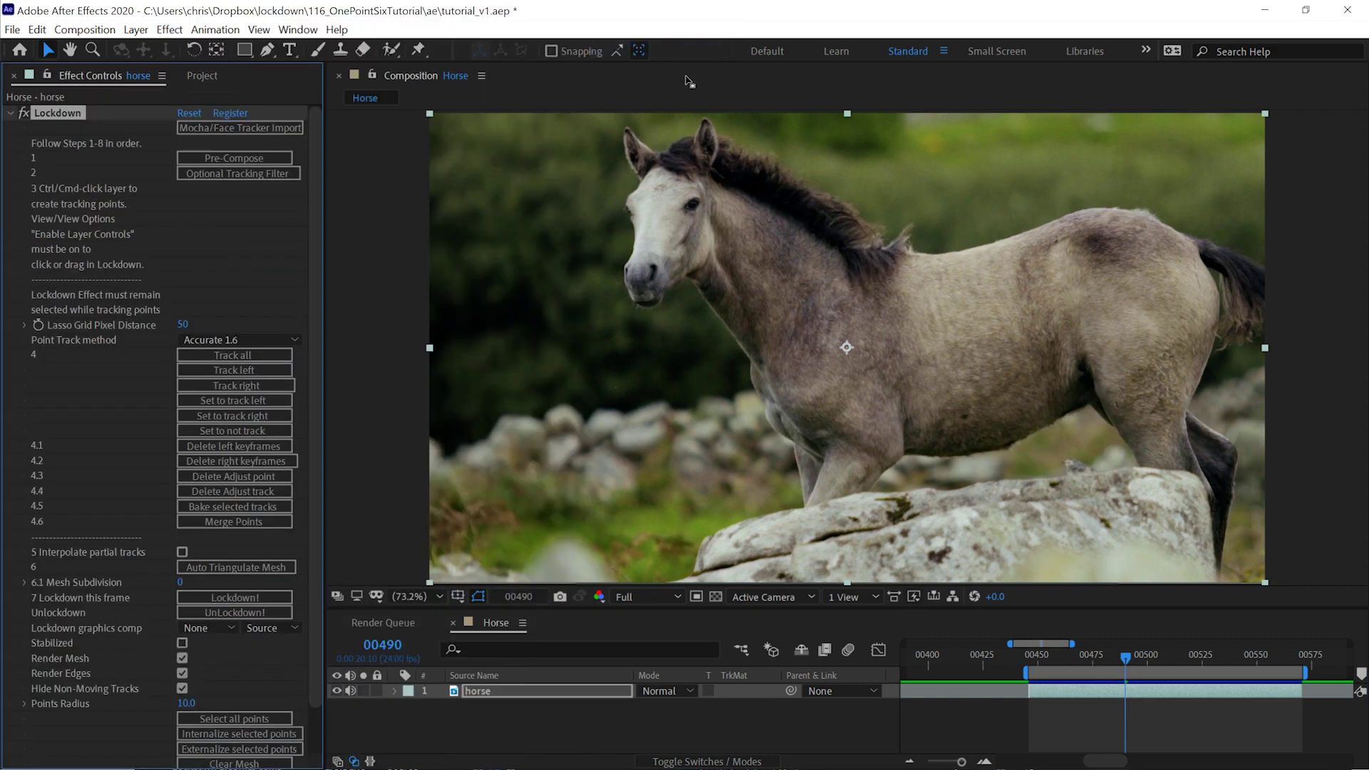
click(759, 368)
mouse_move(1075, 410)
mouse_down()
mouse_move(1198, 378)
mouse_move(1197, 302)
mouse_move(1111, 228)
mouse_up()
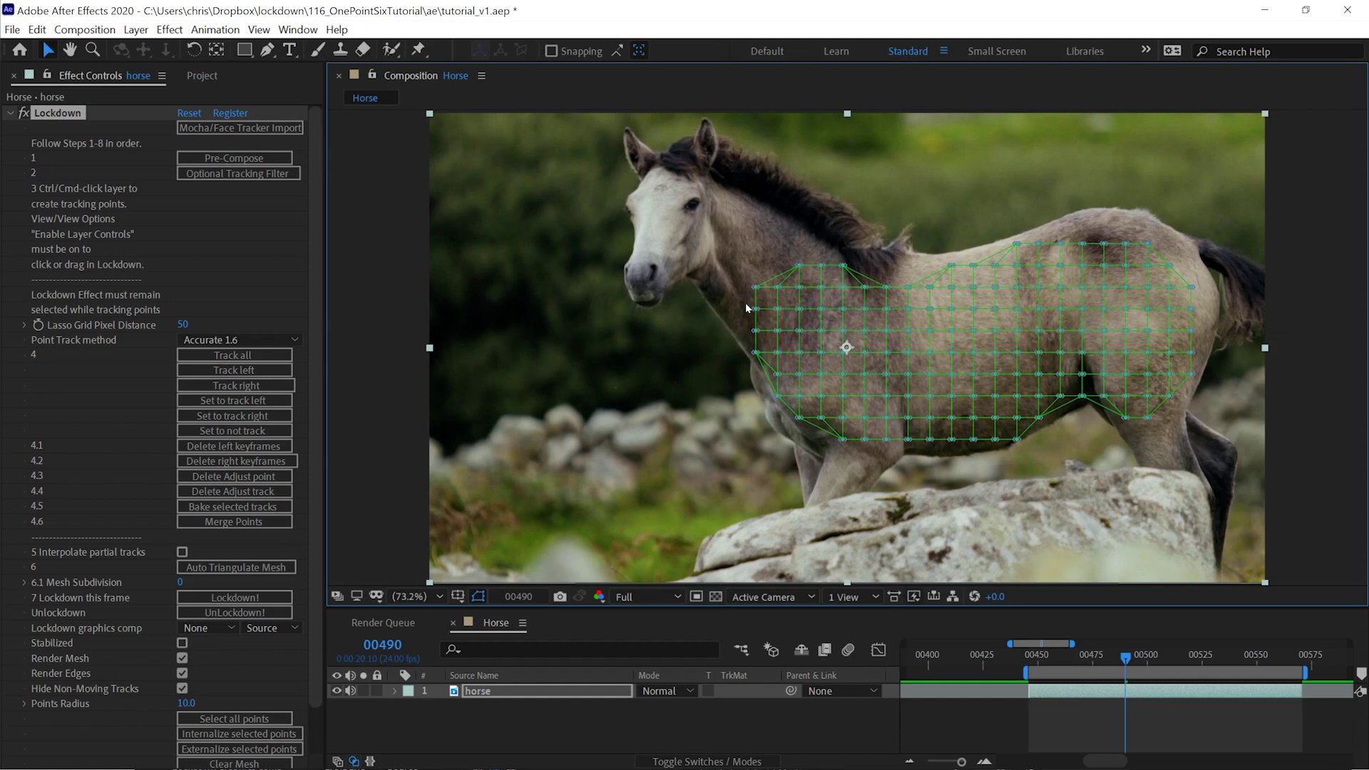
click(283, 355)
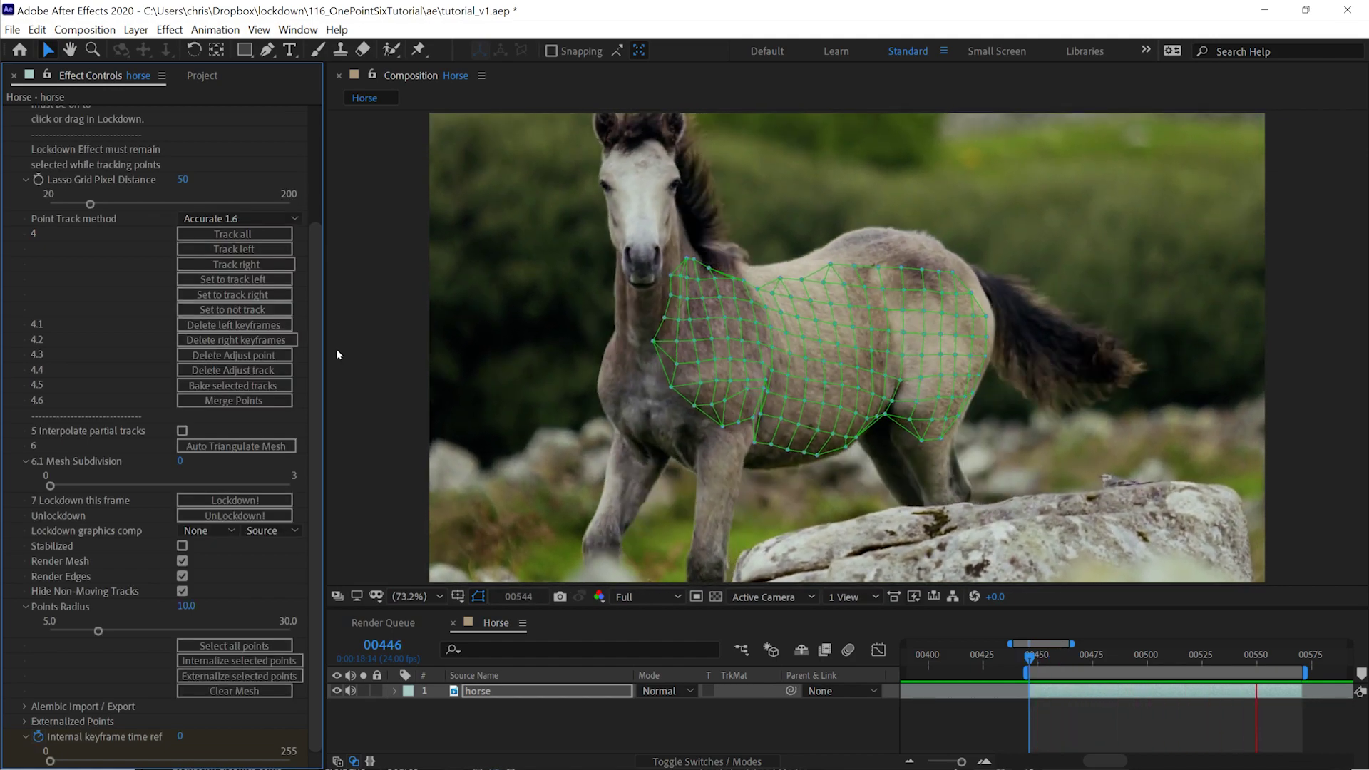
click(1297, 656)
Generate the Background Stabilized layer with UnLockdown! and solo the original horse layer
drag(1296, 658, 1111, 657)
click(239, 515)
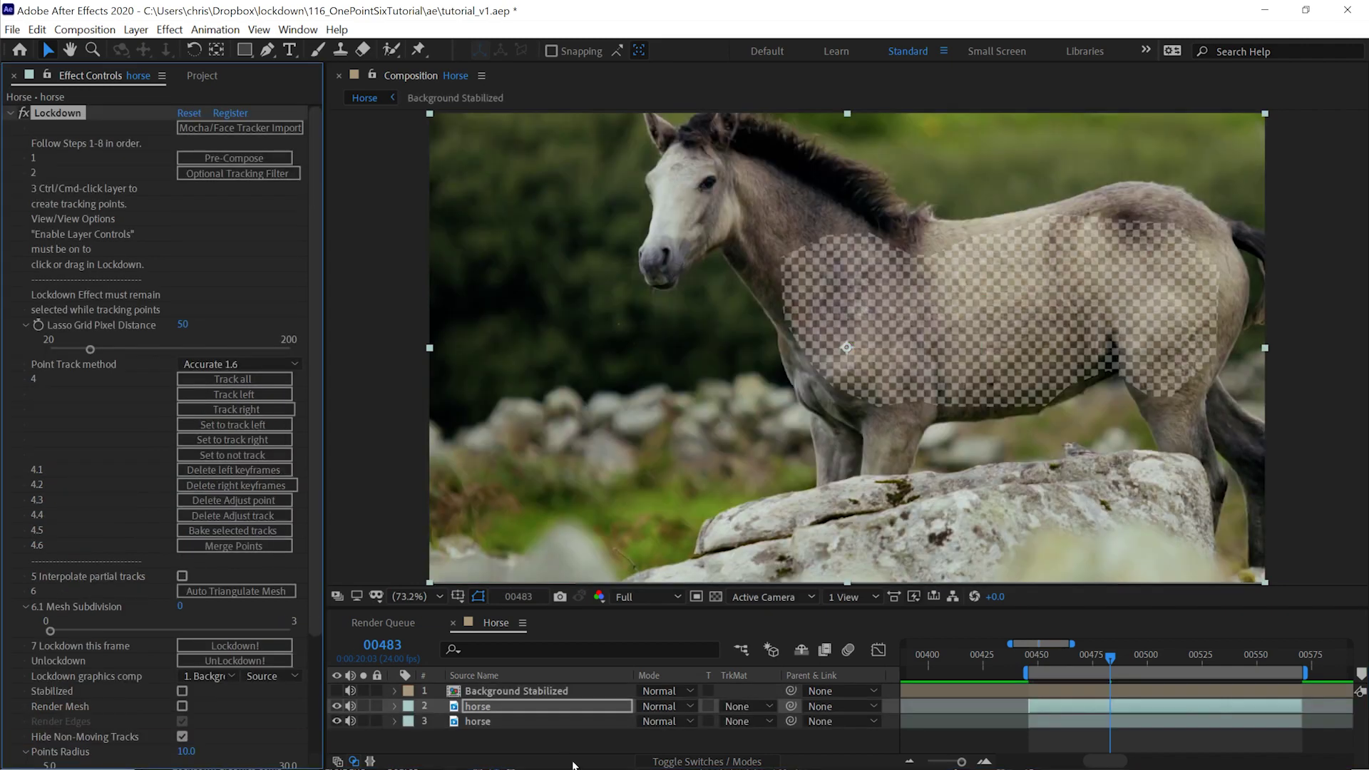
click(364, 721)
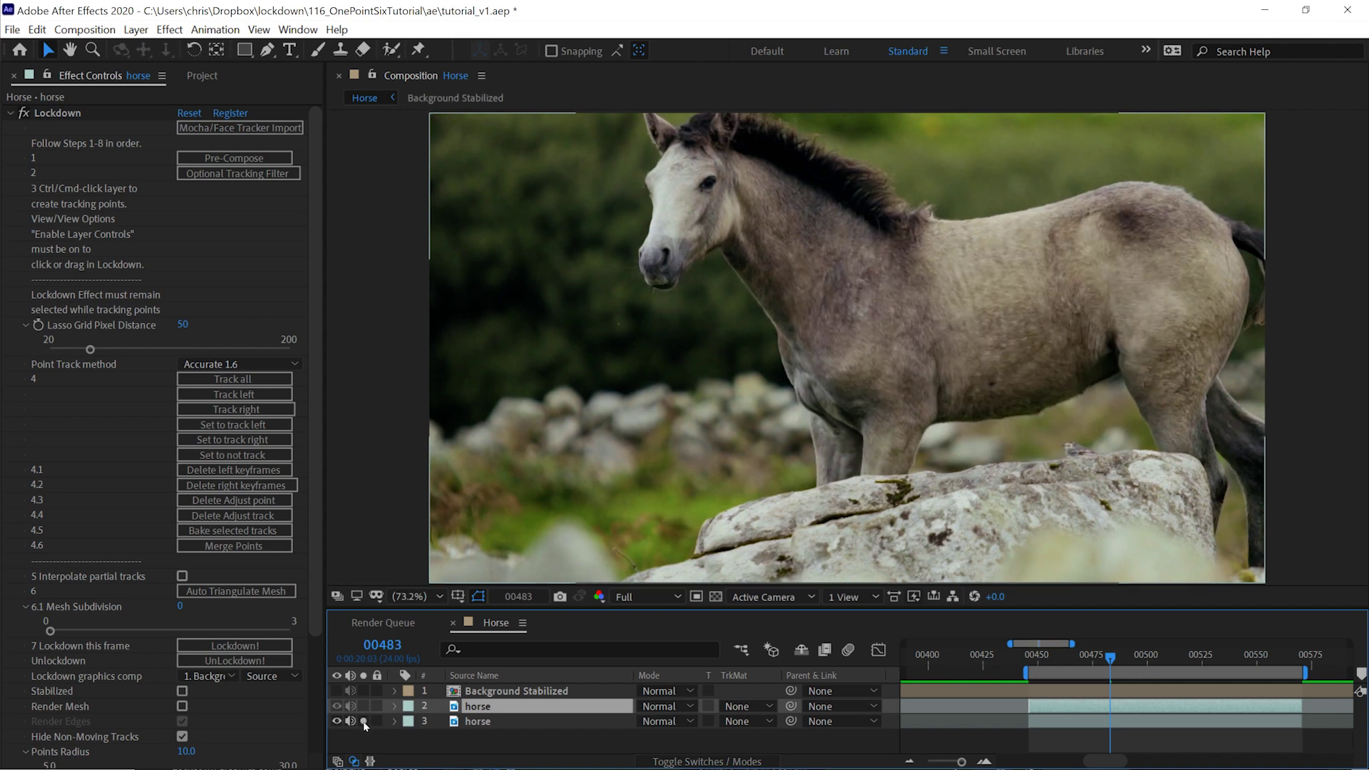
click(478, 722)
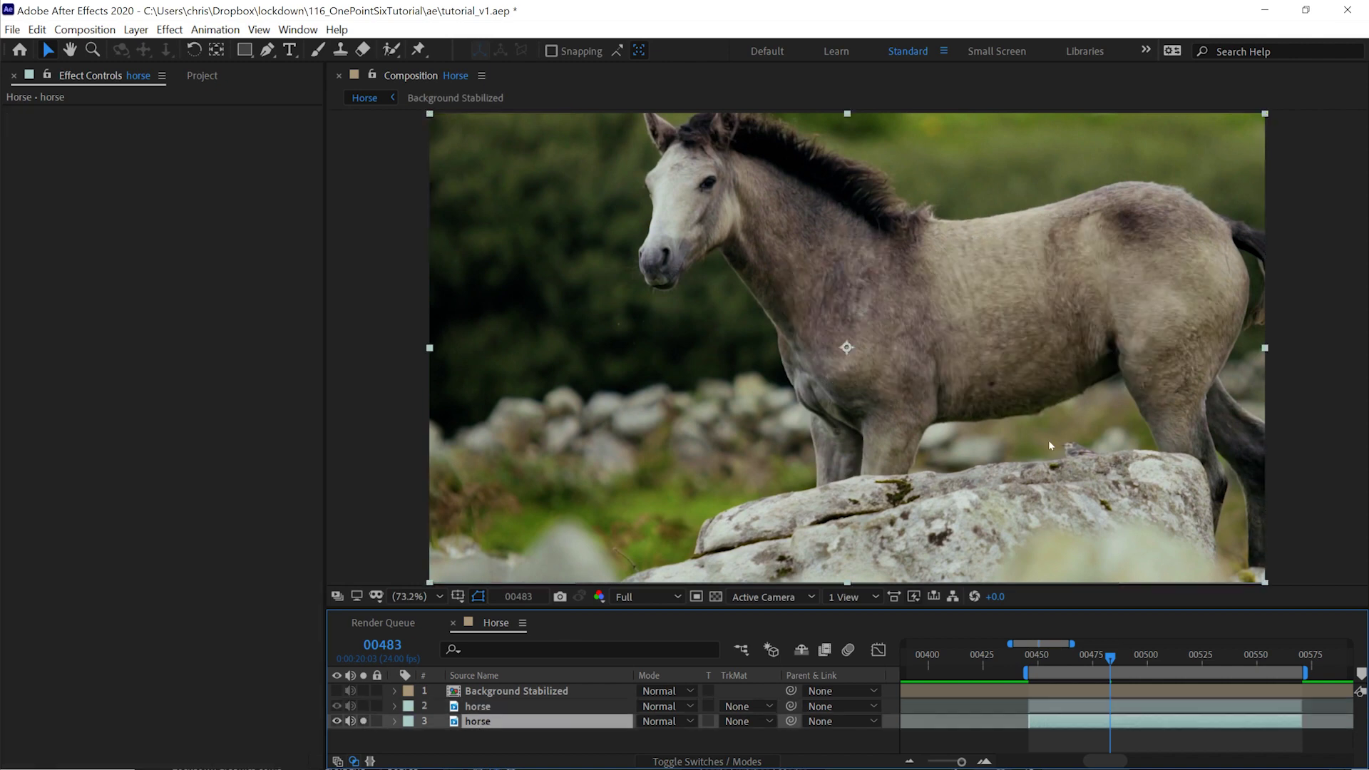
Solo the Lockdown horse layer to inspect the warped patch, then unsolo and preview to frame 00496
click(364, 706)
click(365, 721)
click(476, 707)
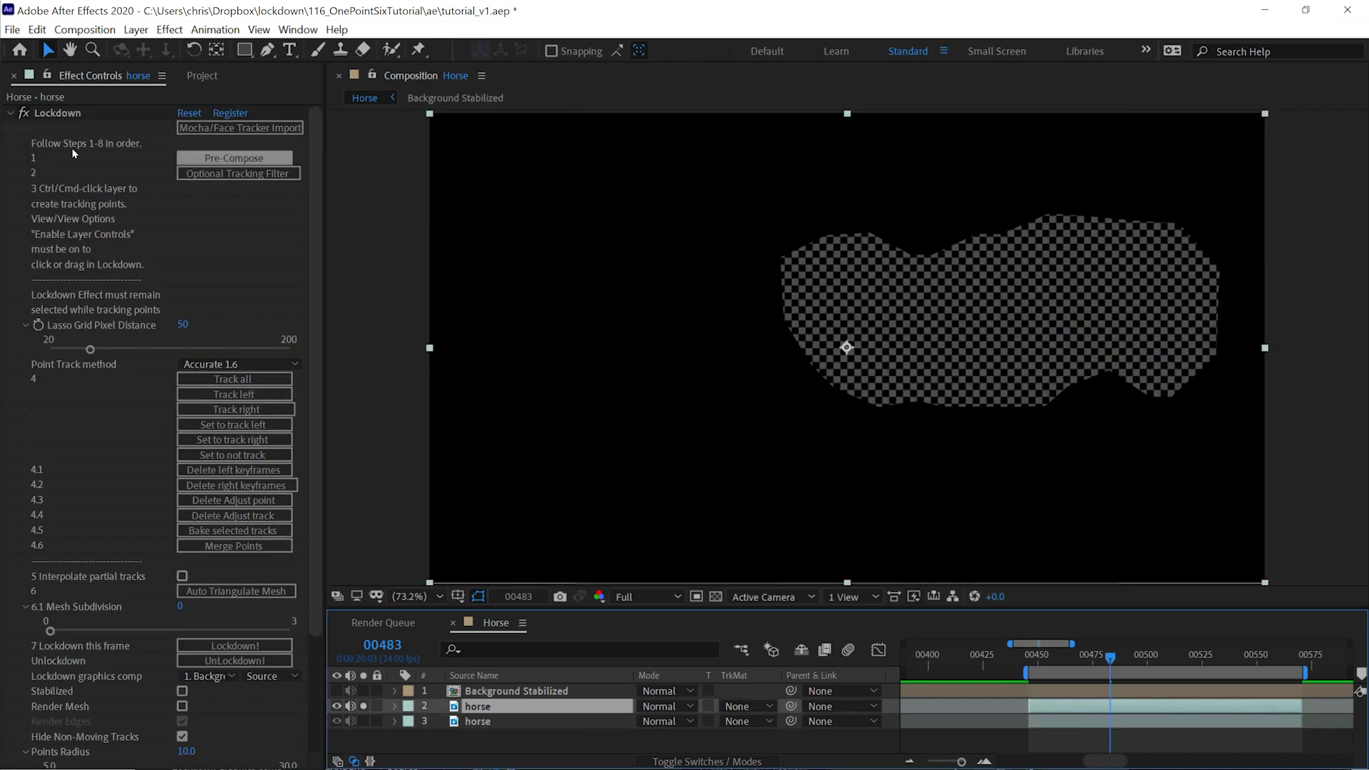
drag(1110, 657, 1029, 658)
click(363, 706)
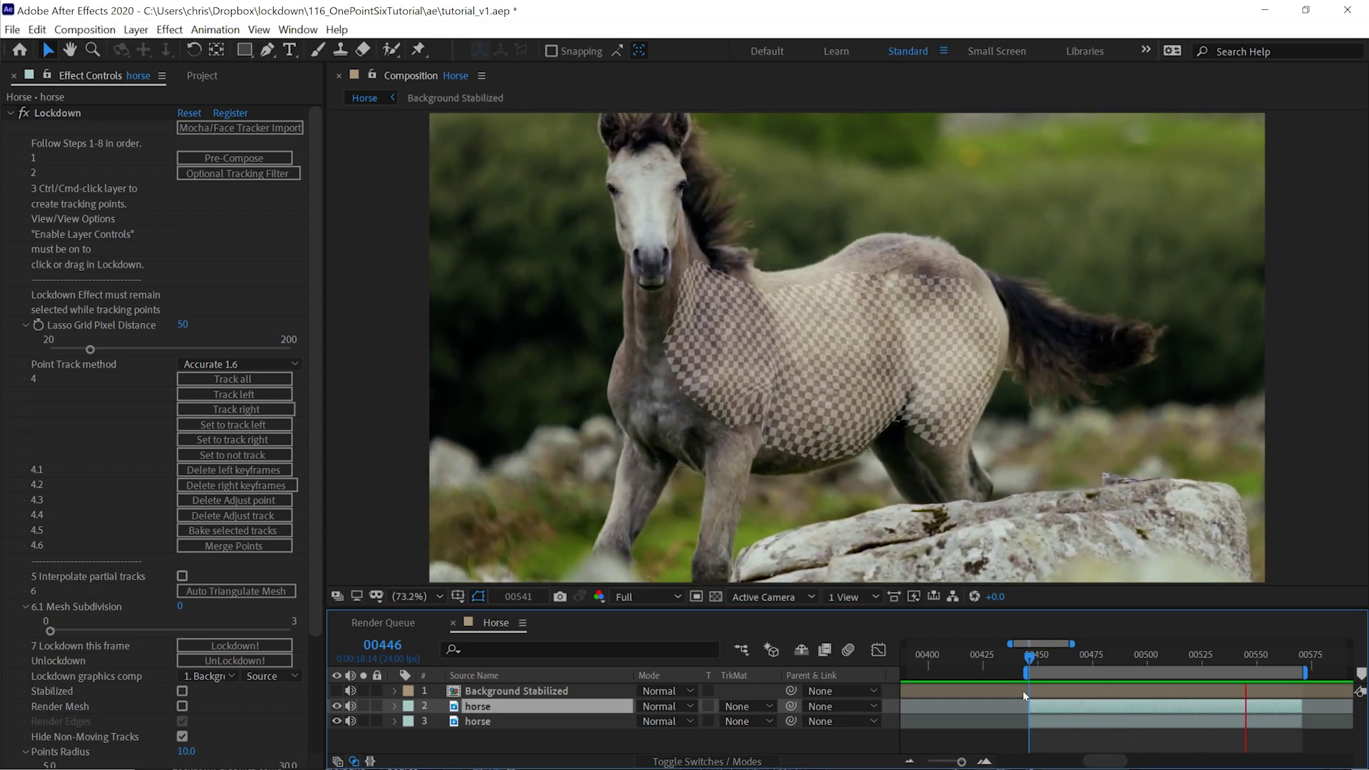
key(space)
click(1139, 656)
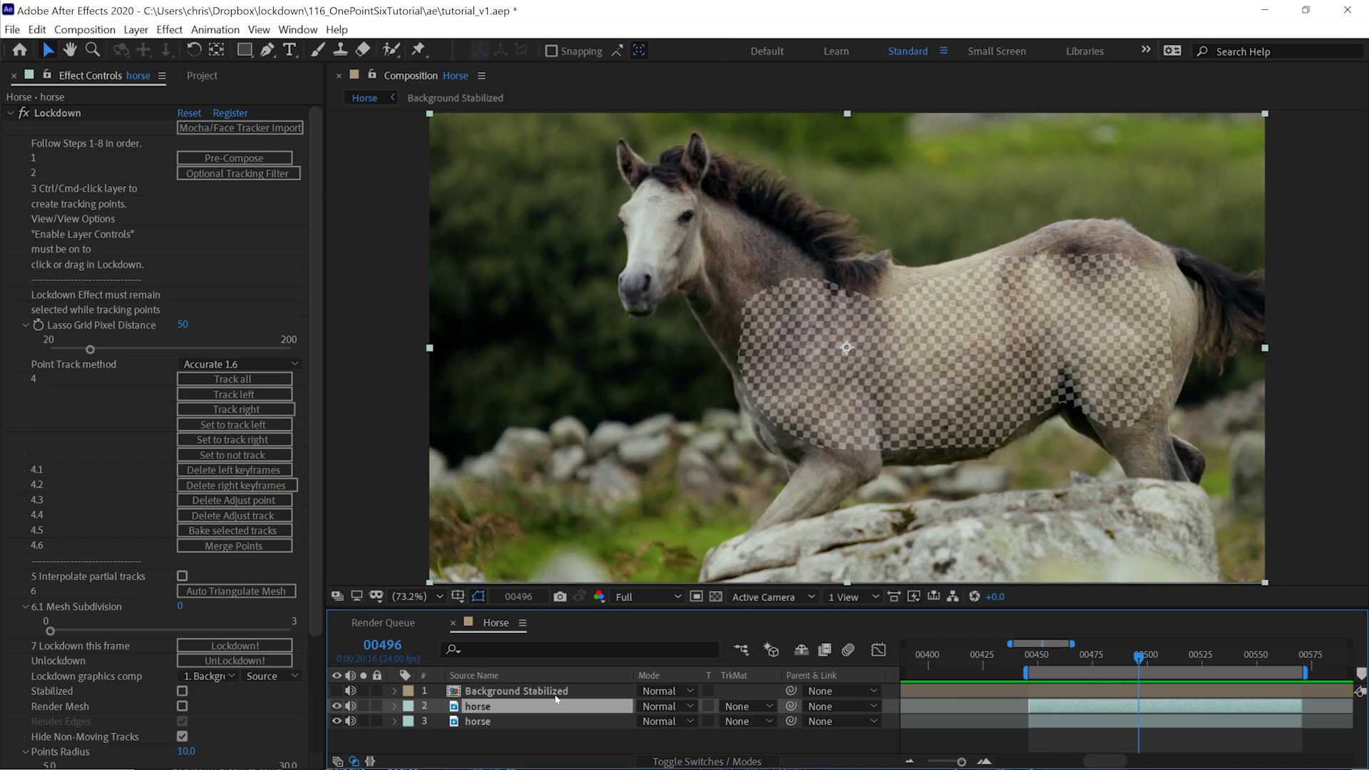
Open the Background Stabilized precomp and delete its Checkerboard layer, stopping at frame 00471
double_click(557, 696)
click(555, 693)
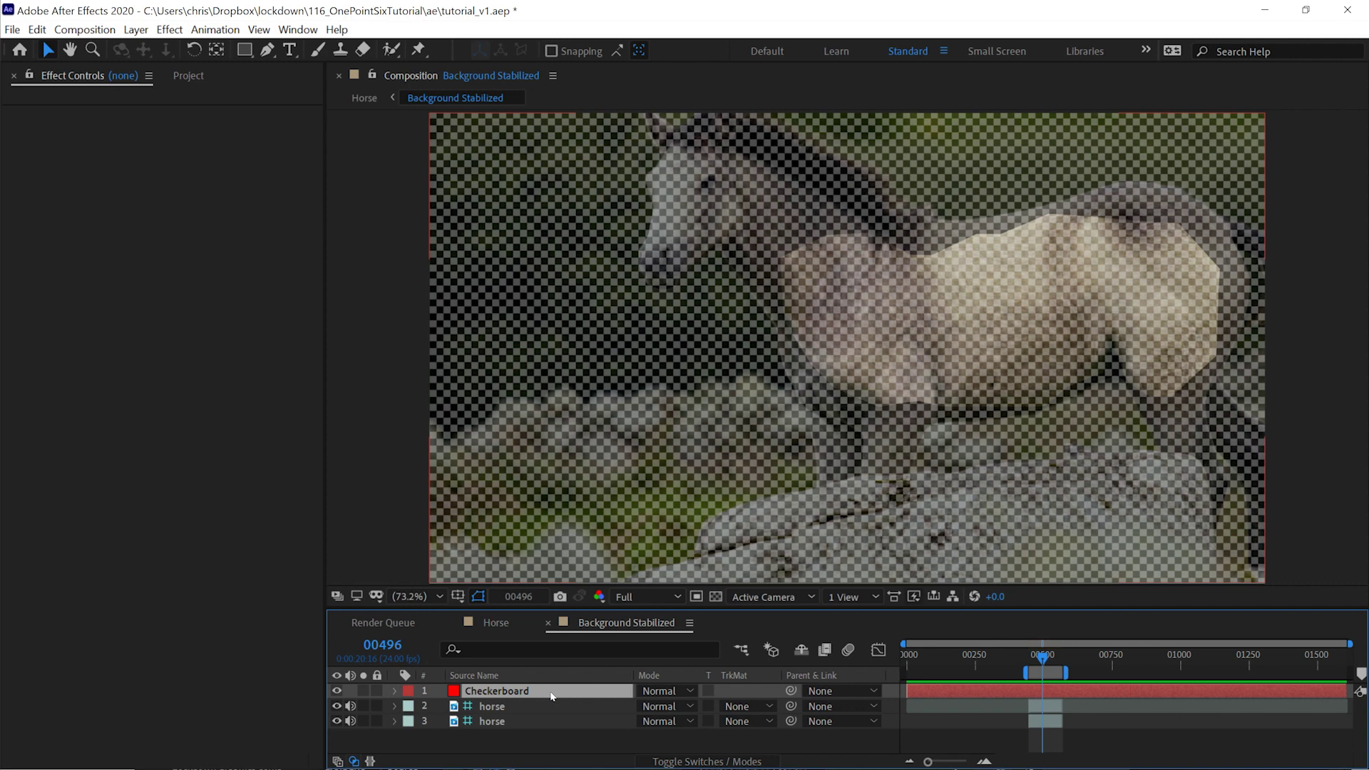
key(Delete)
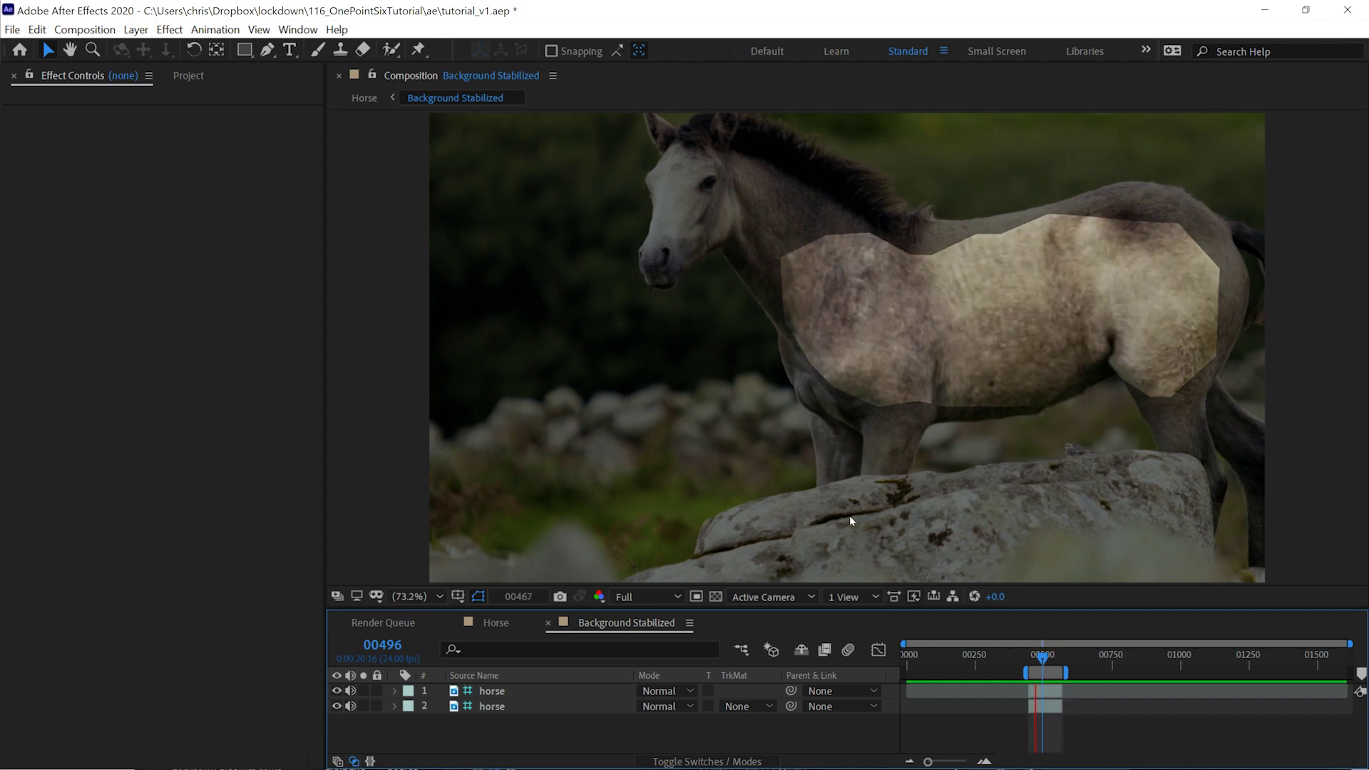
key(space)
Place the US flag image on the horse's side, scaled to 65, 50%
click(188, 76)
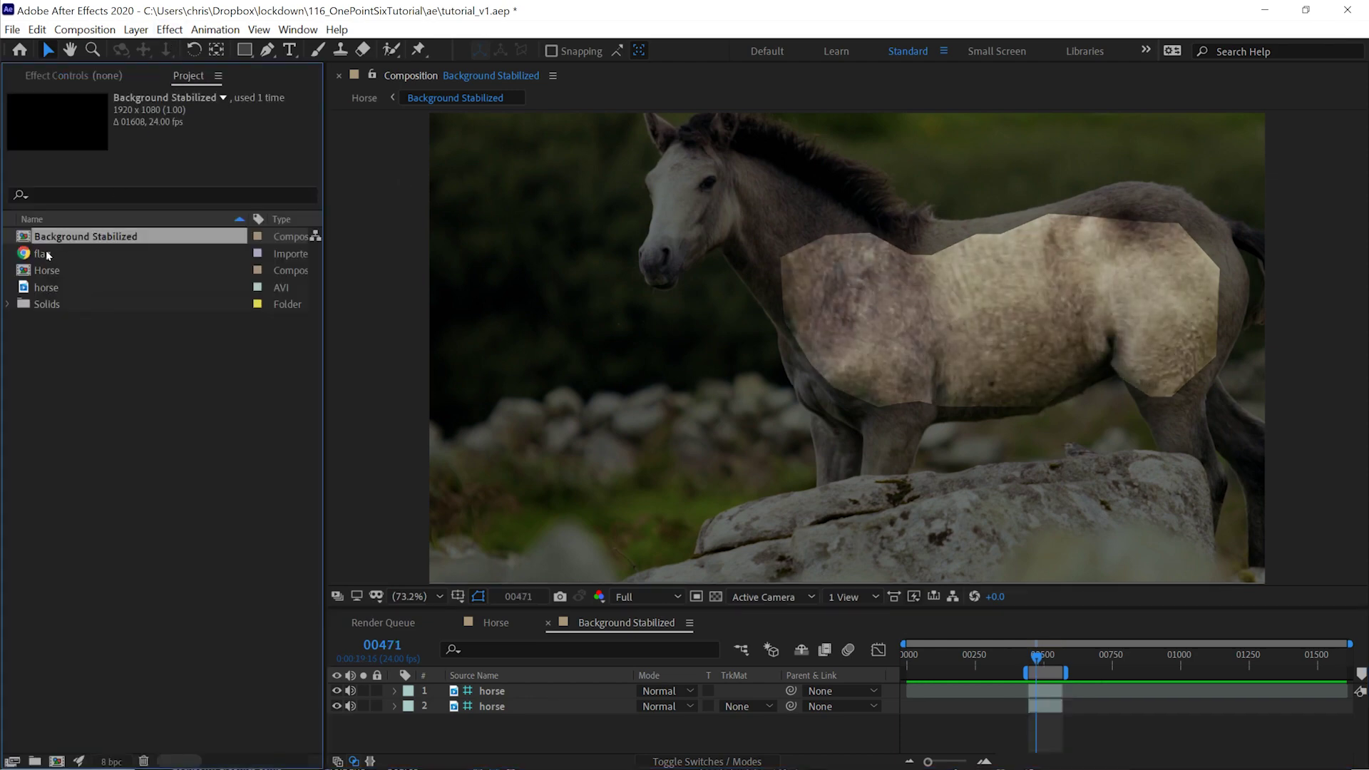
drag(46, 250, 991, 314)
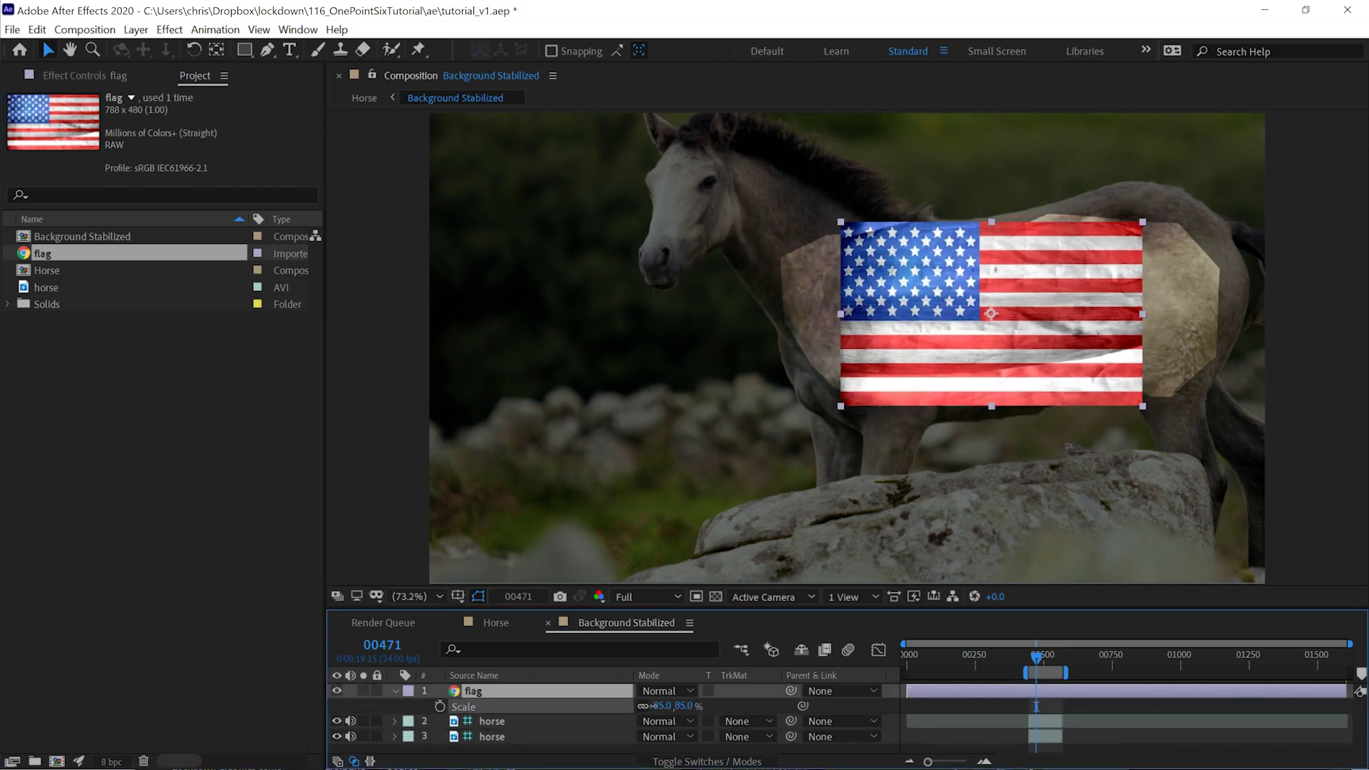
drag(683, 706, 658, 705)
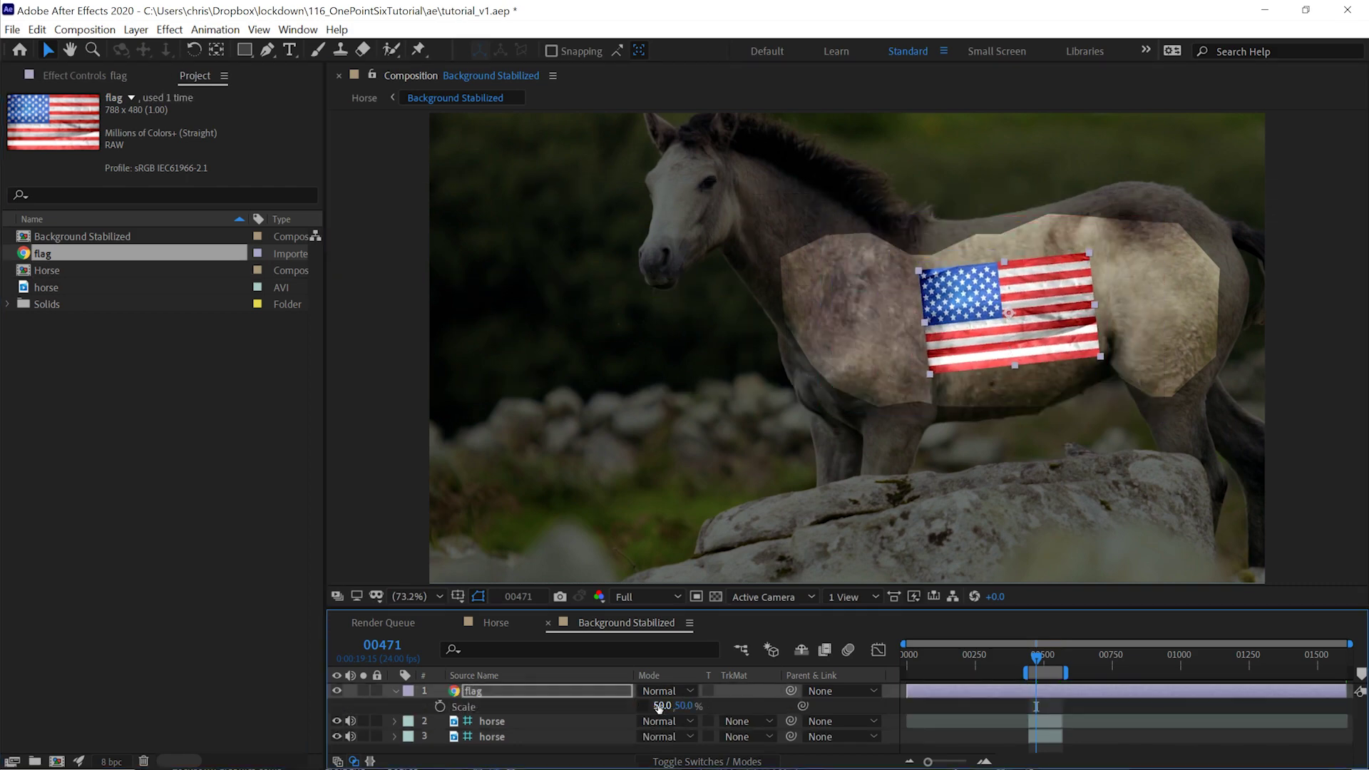
text(65)
key(Return)
Solo the Lockdown horse layer and inspect its Lockdown settings and layer options
click(485, 722)
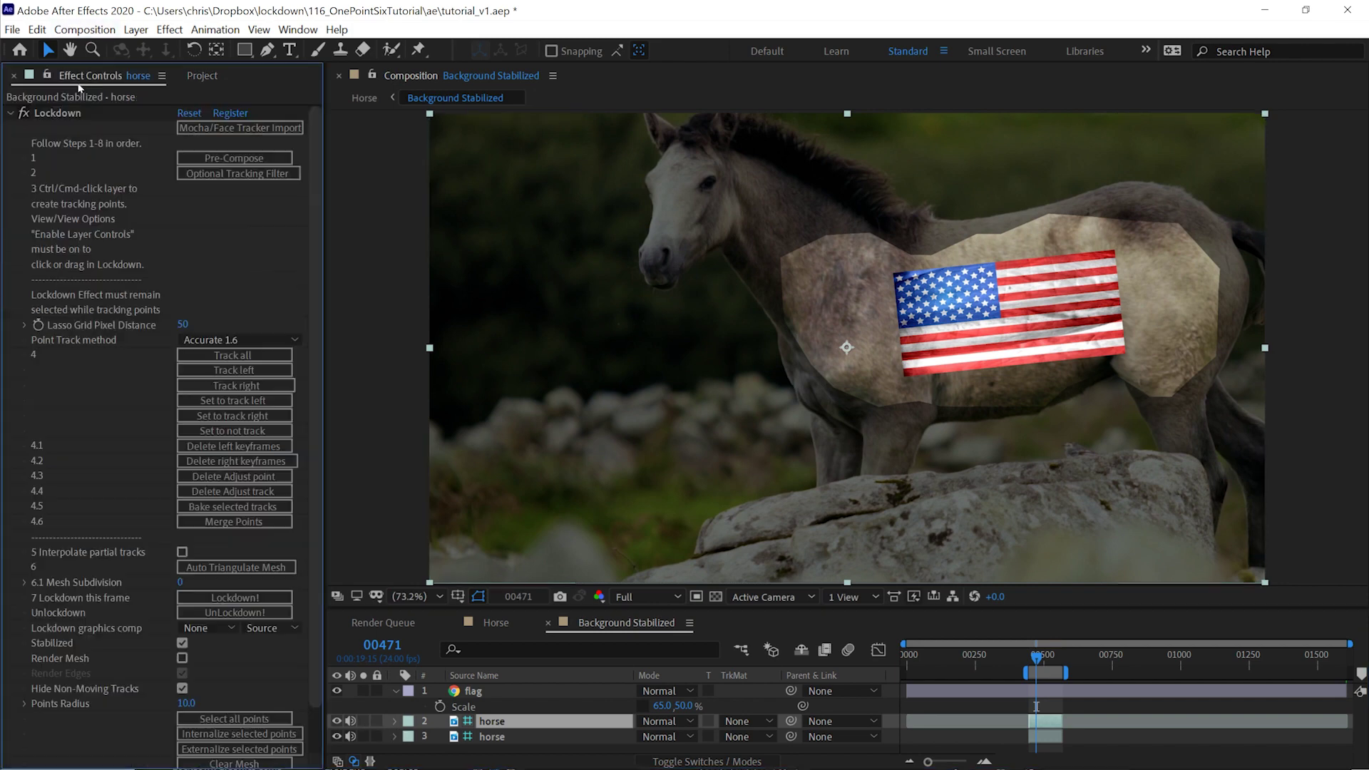
key(F3)
click(362, 723)
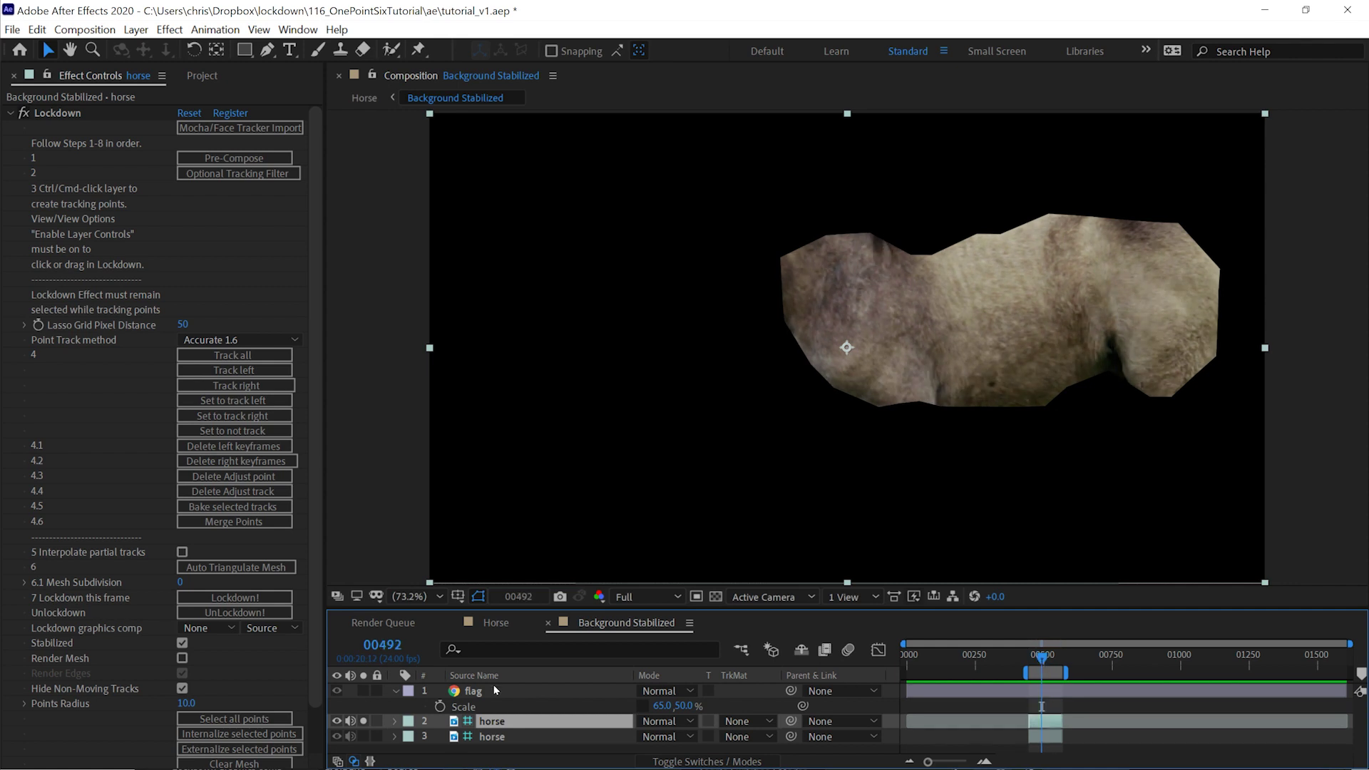
right_click(499, 722)
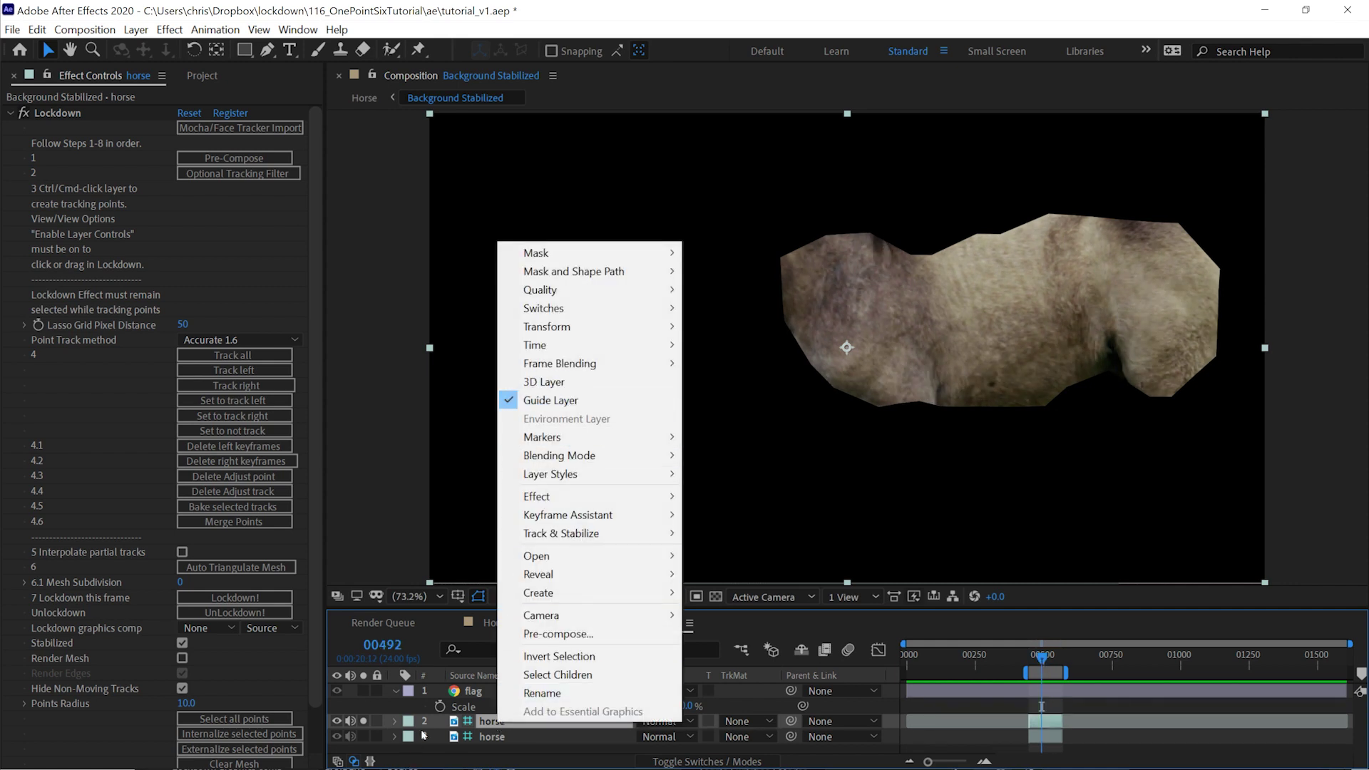
click(481, 725)
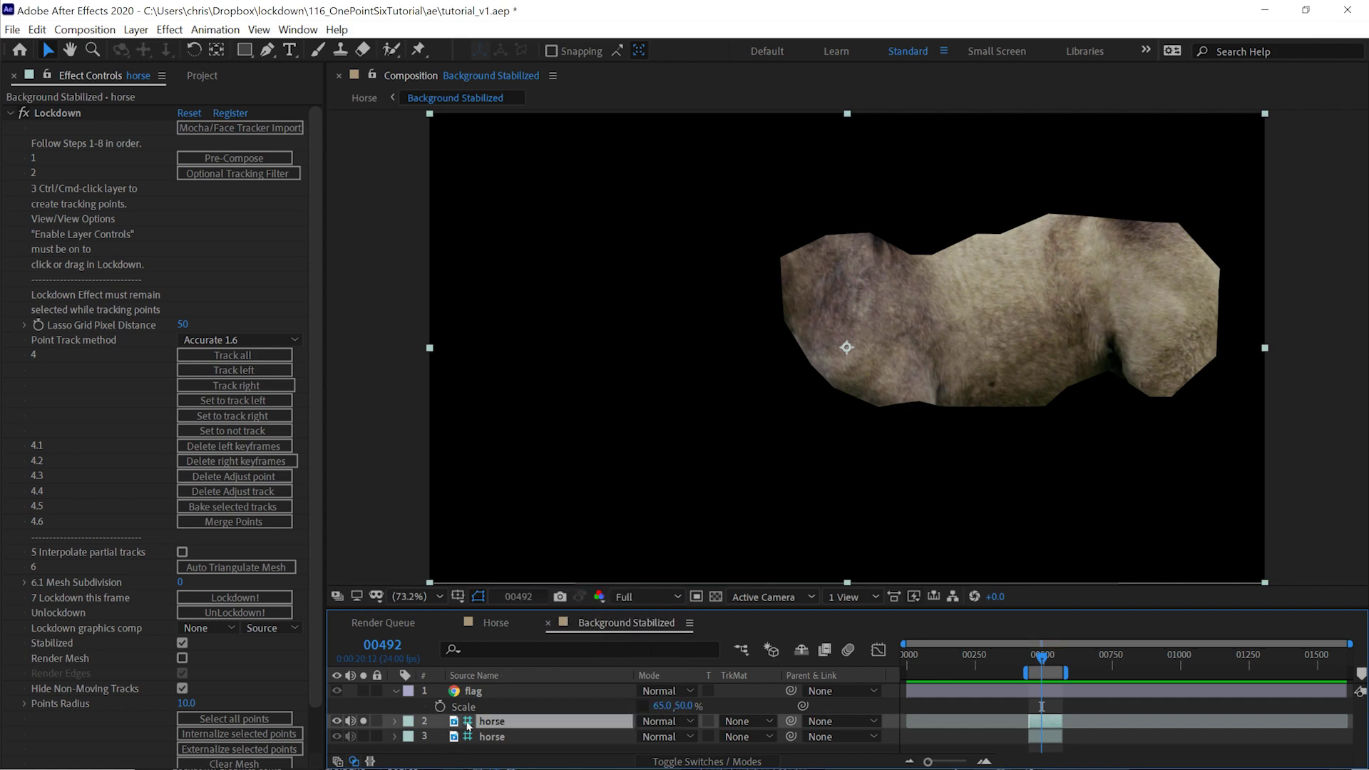
Check the original horse layer's time remap keyframe at 00483, then unsolo to view the flag composite
click(364, 737)
click(364, 721)
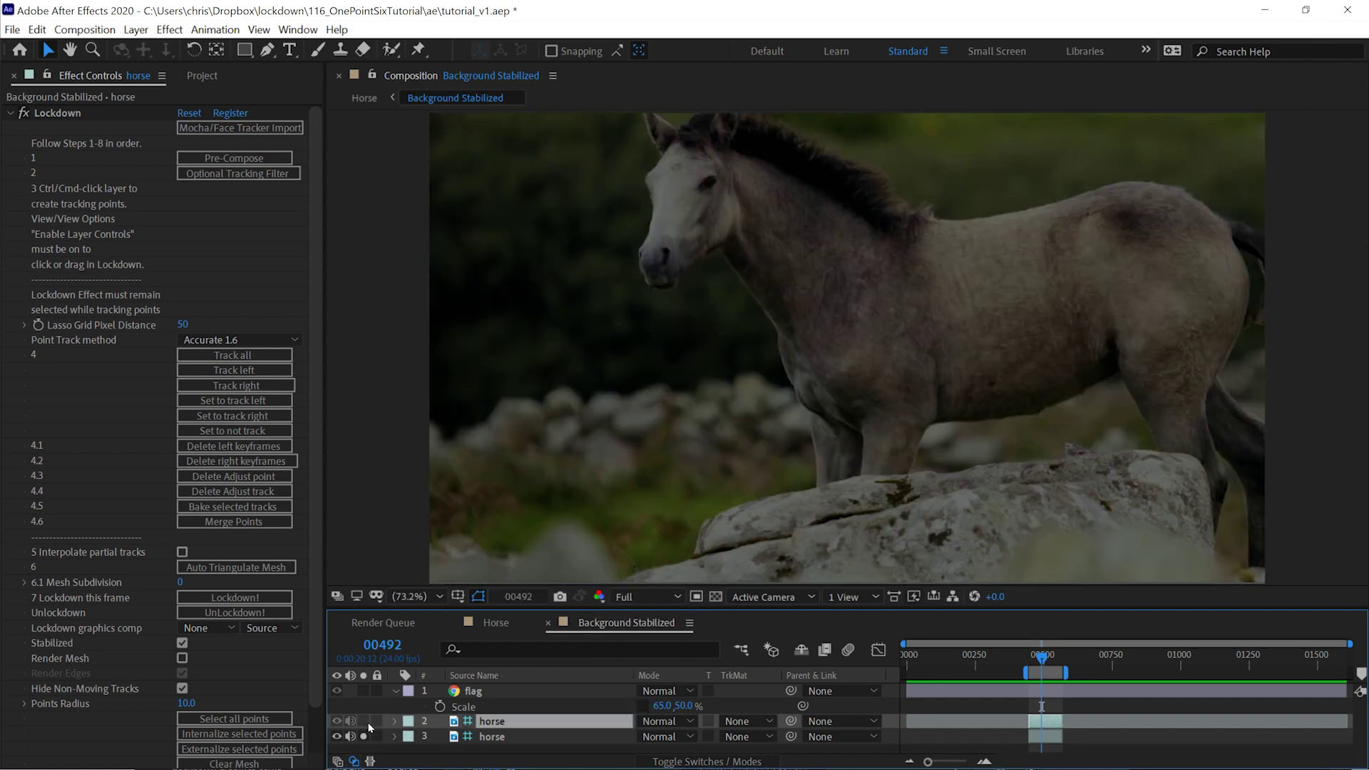
click(493, 737)
key(ctrl+alt+t)
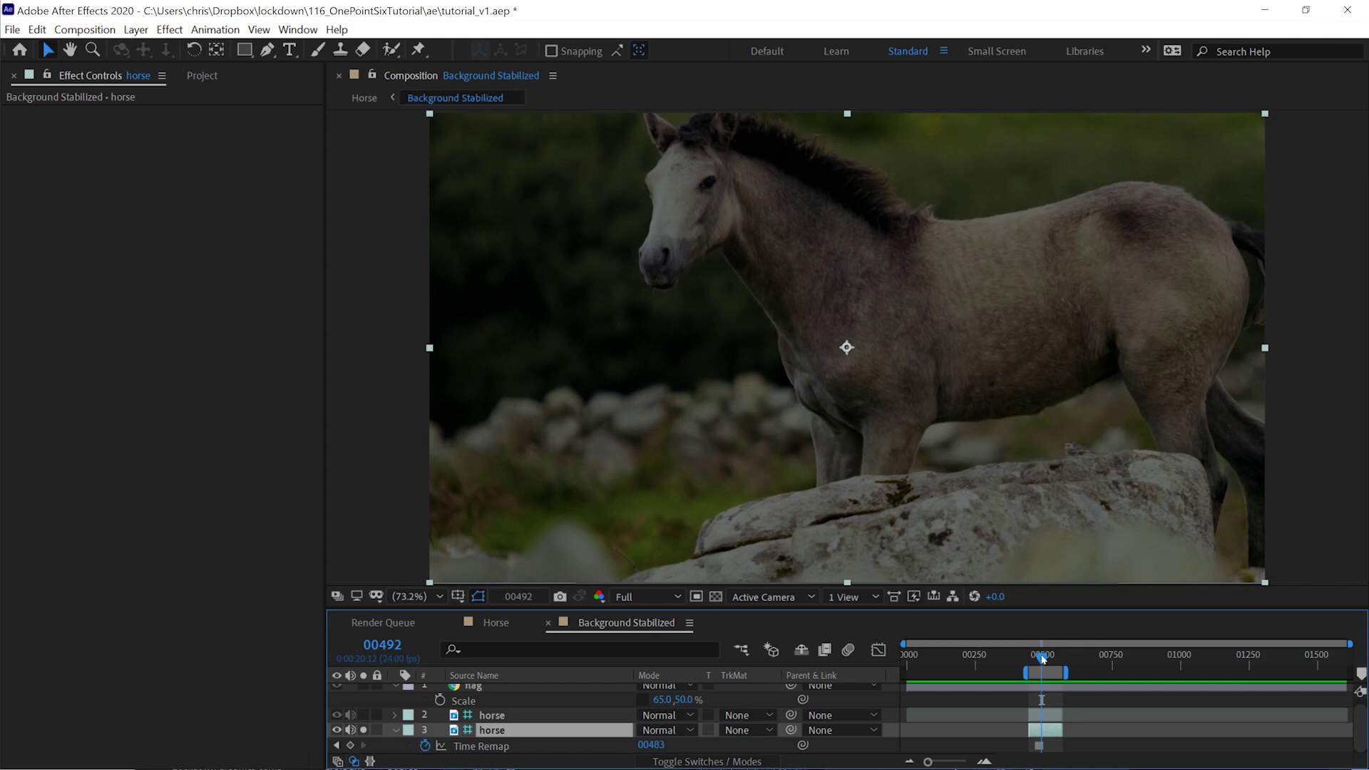
drag(1042, 657, 1039, 657)
click(364, 731)
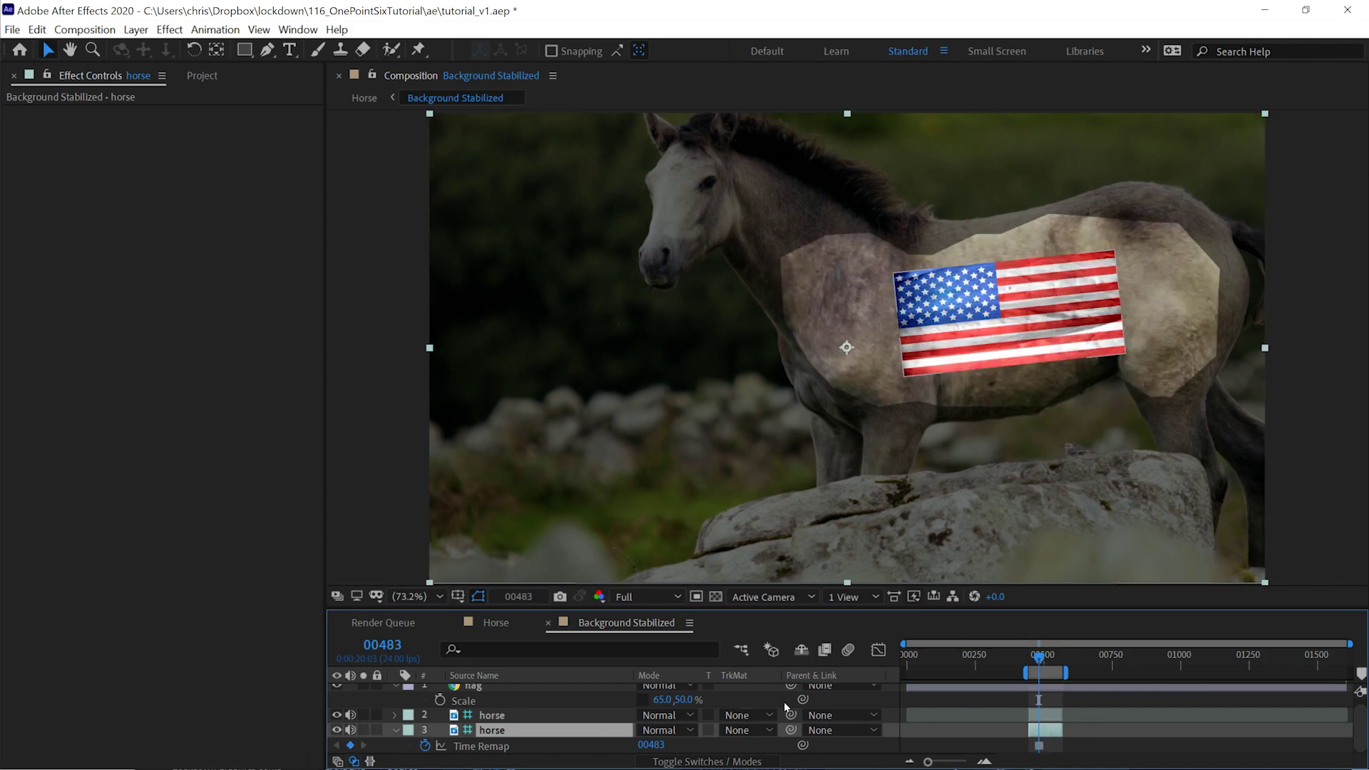
scroll(785, 701, up, 1)
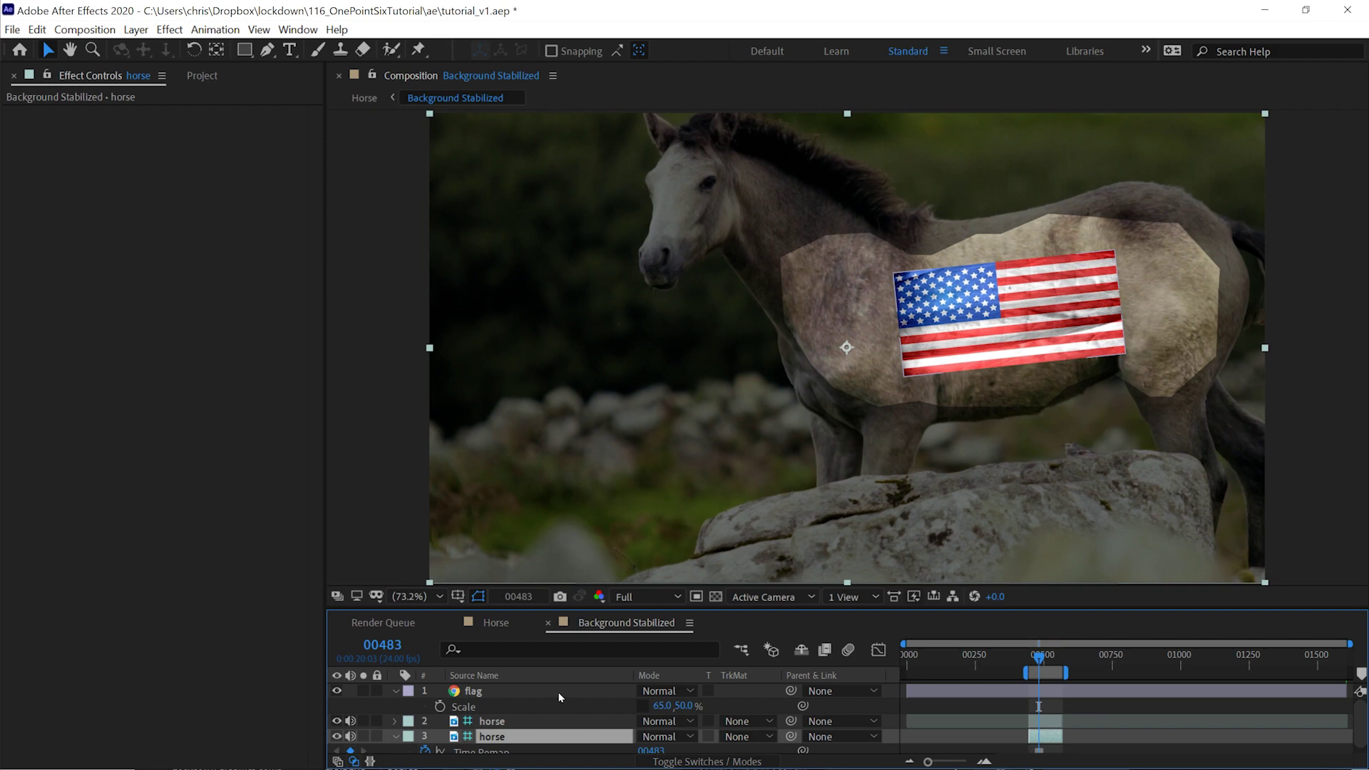
Switch back to the Horse composition via the Mini-Flowchart and preview the flag tracking to frame 00515
key(Tab)
click(529, 703)
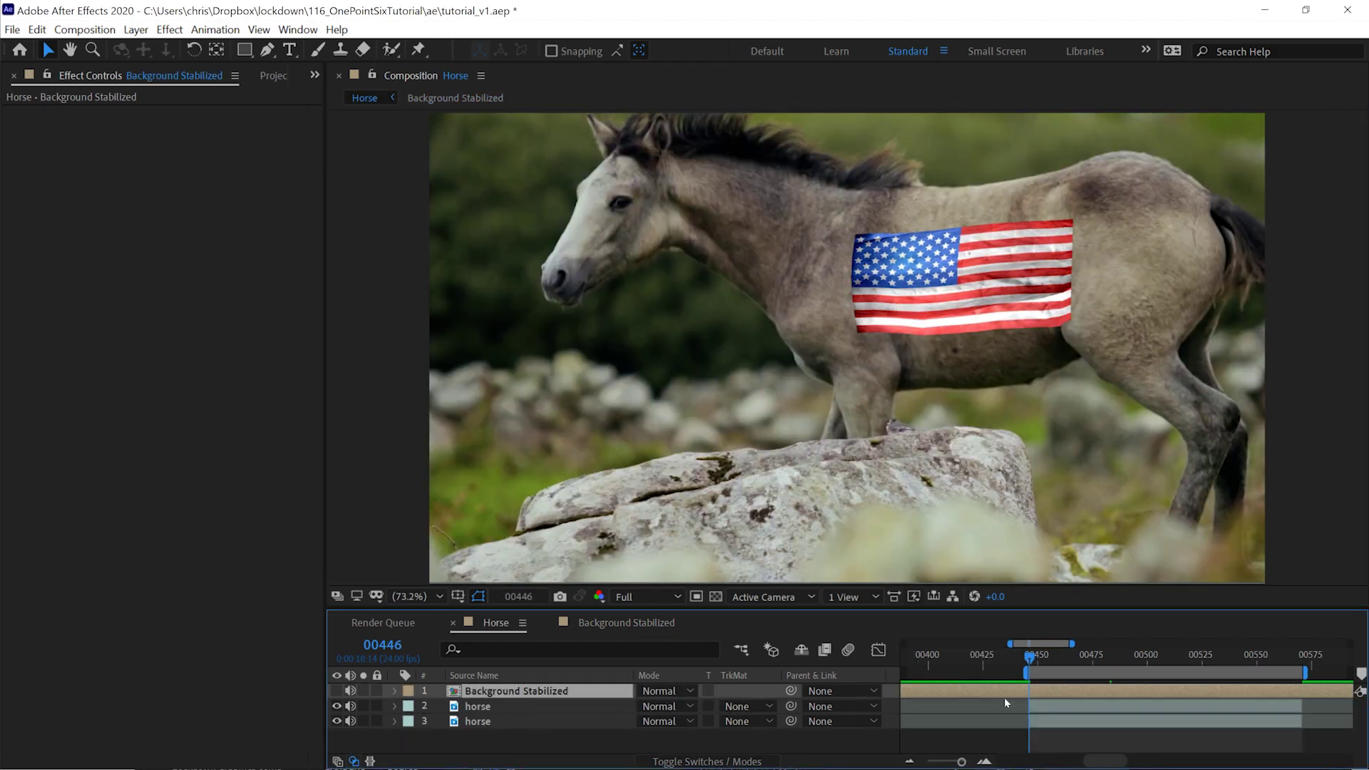
key(space)
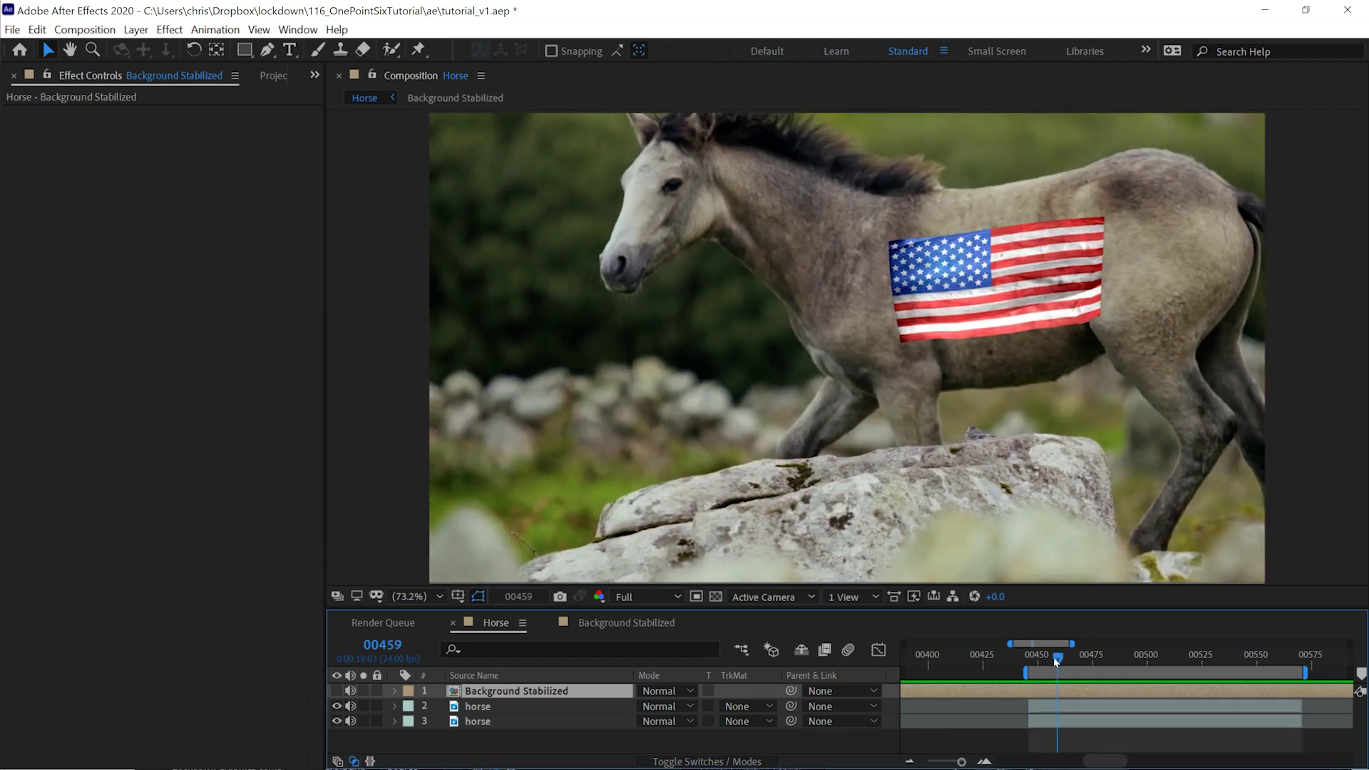
drag(1054, 657, 1213, 676)
click(477, 706)
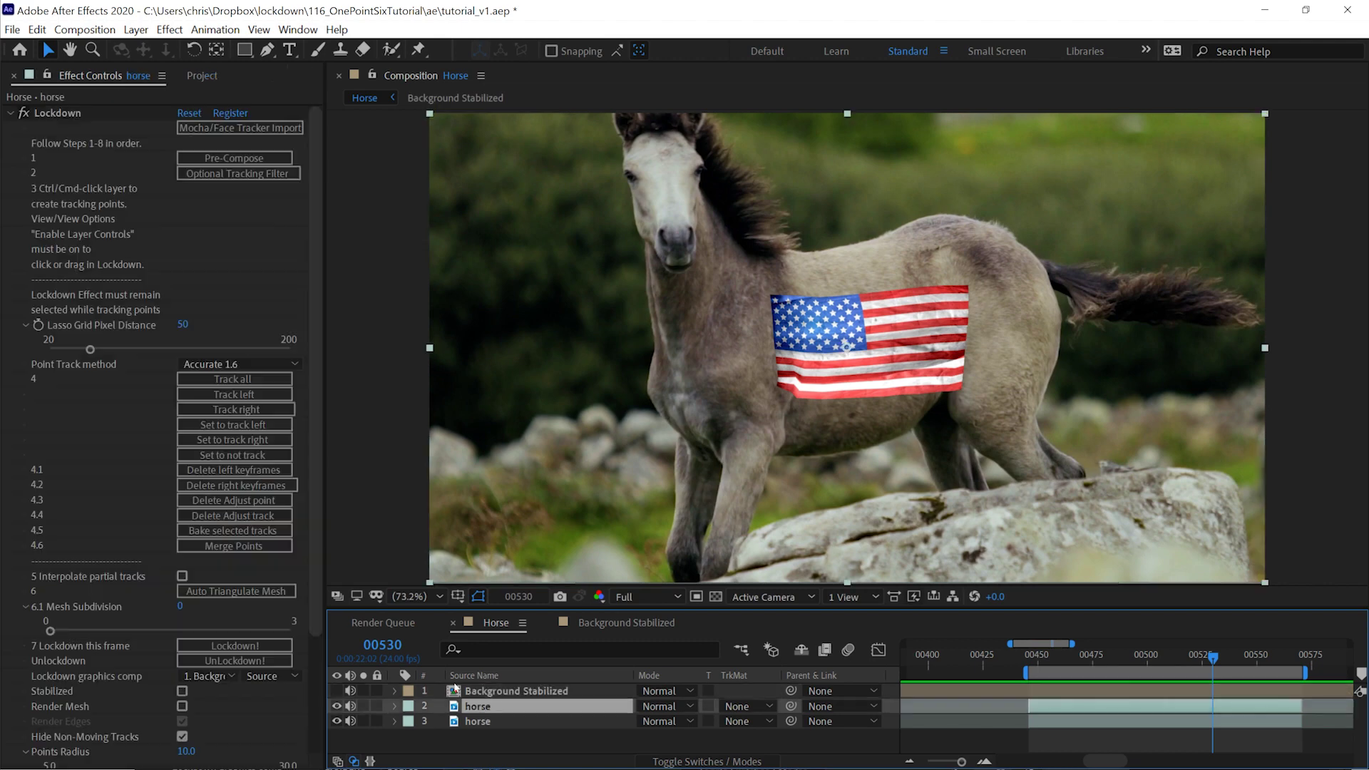
scroll(134, 453, down, 3)
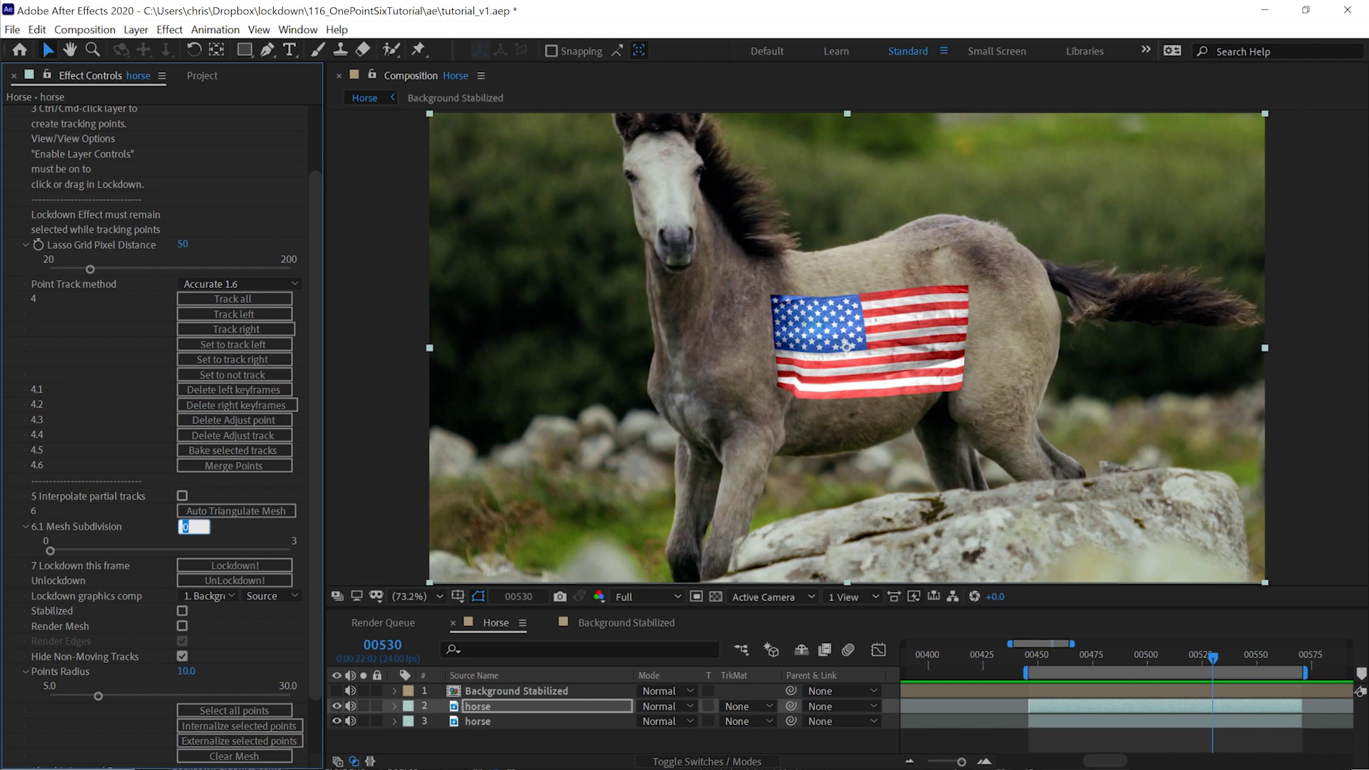
click(184, 528)
text(2)
key(Return)
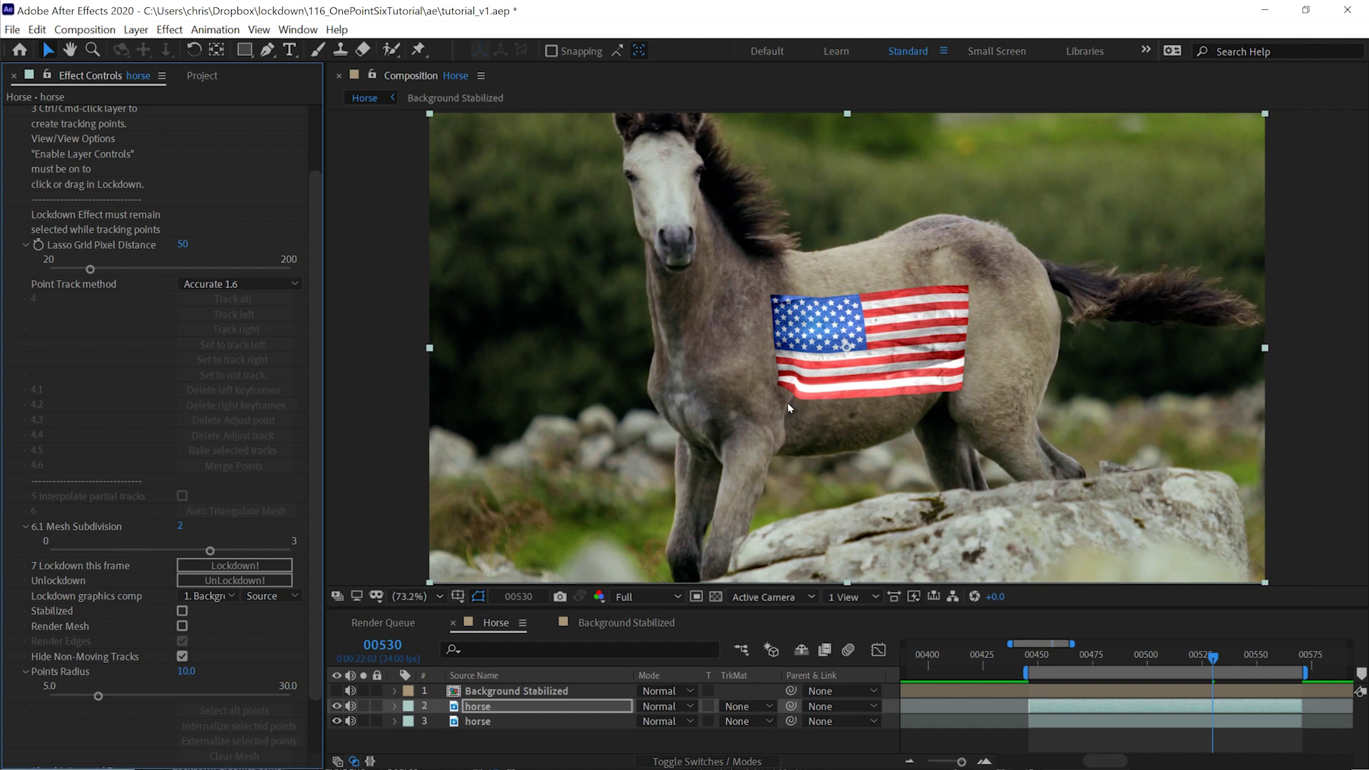
click(182, 627)
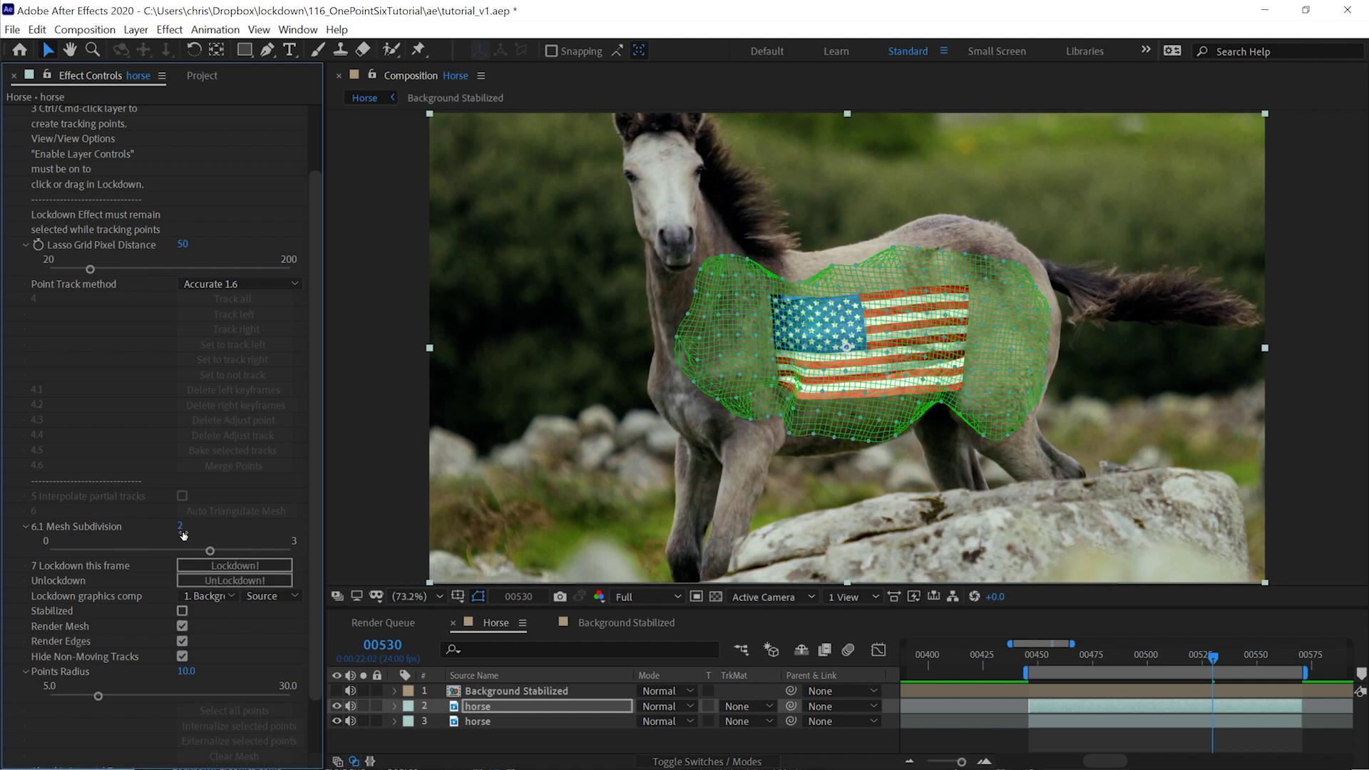
drag(201, 554, 30, 547)
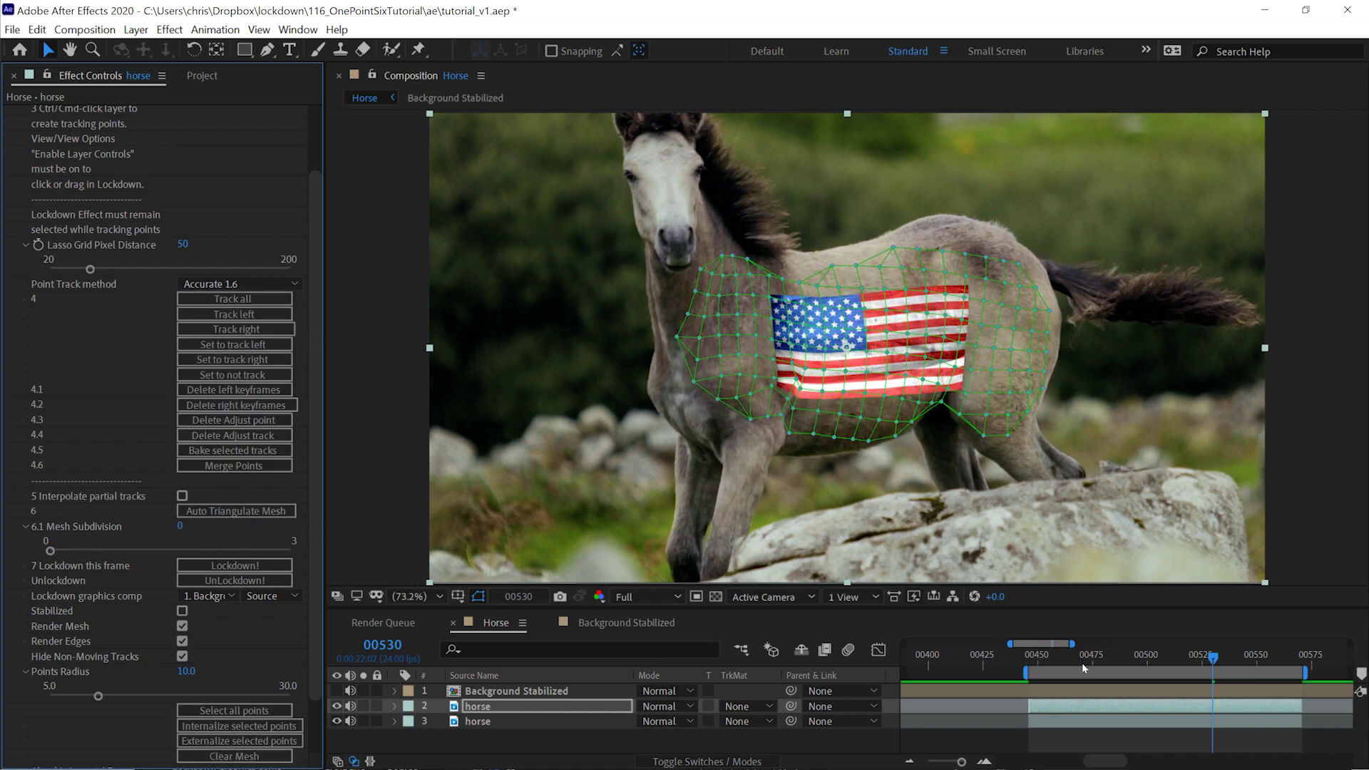
drag(1210, 657, 1155, 664)
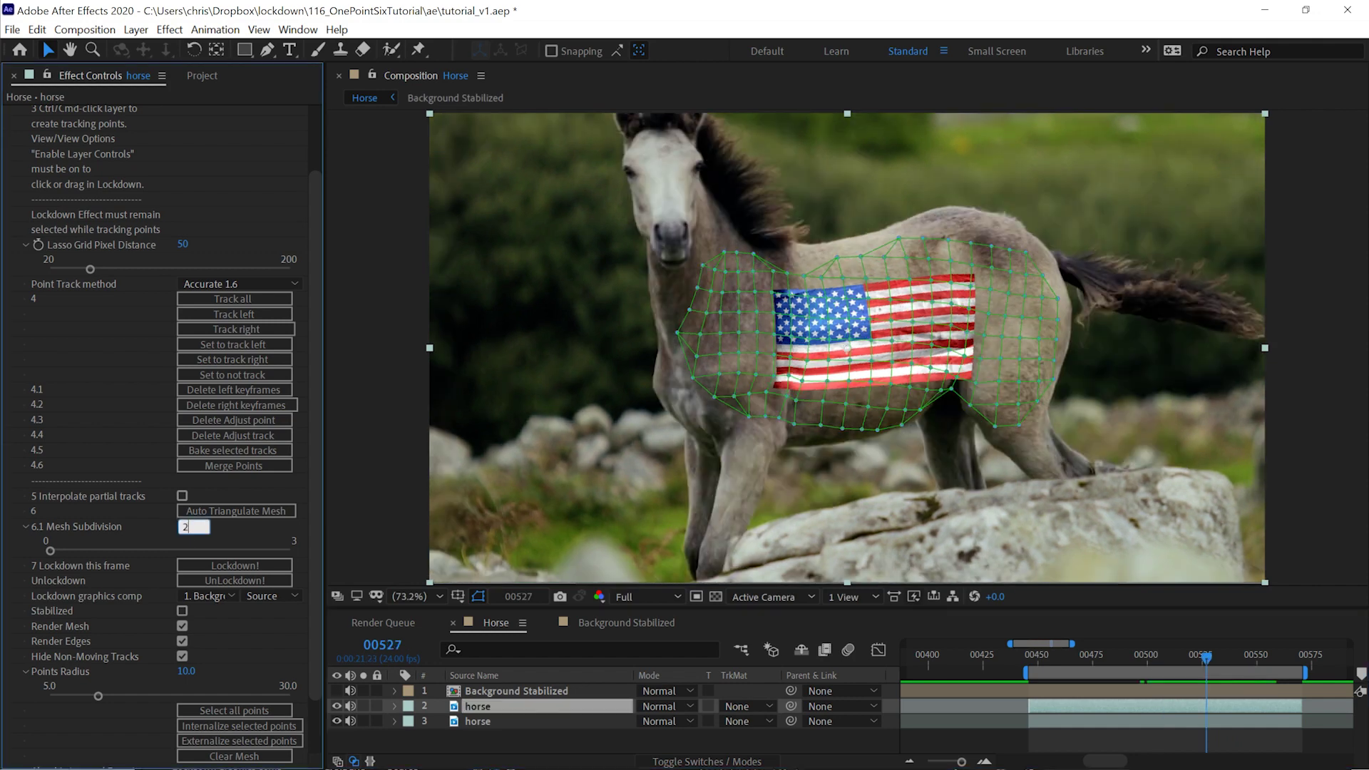
key(Return)
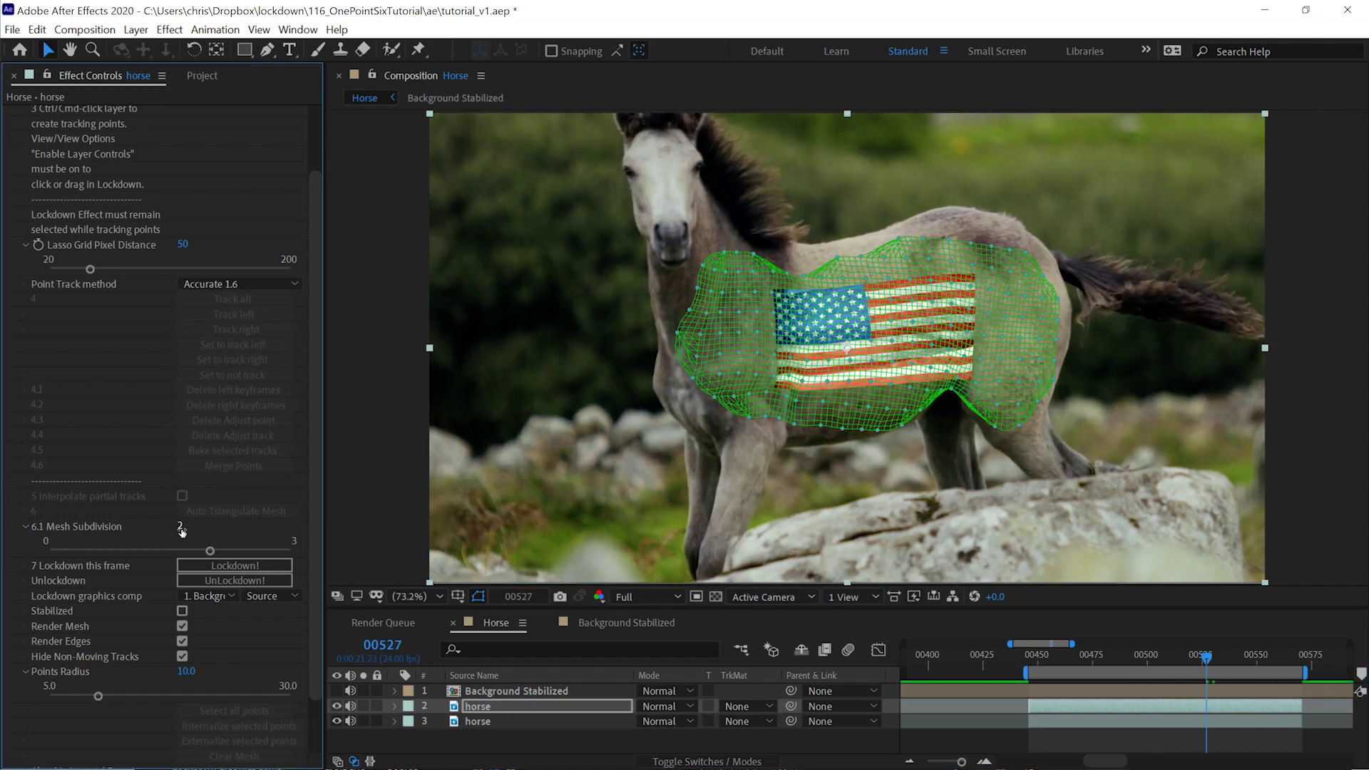
click(1031, 662)
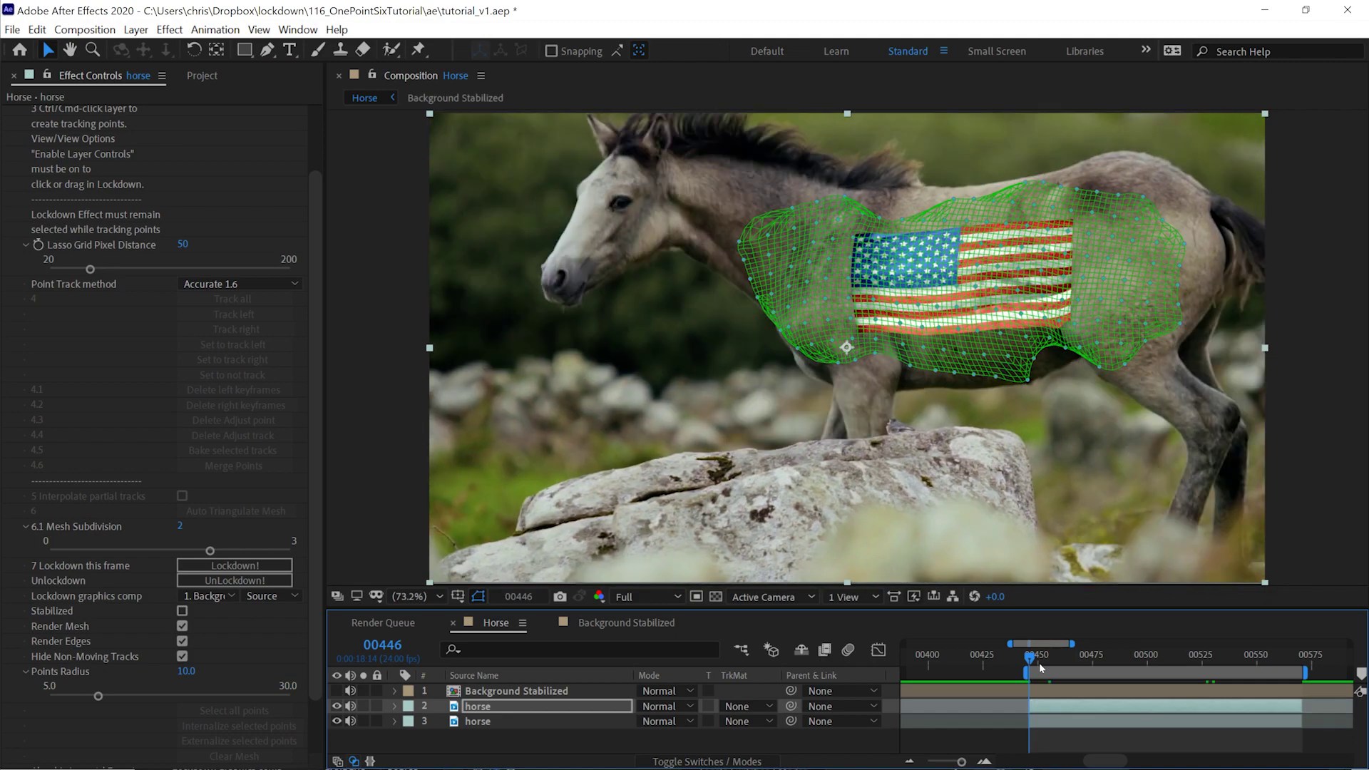
click(182, 627)
key(space)
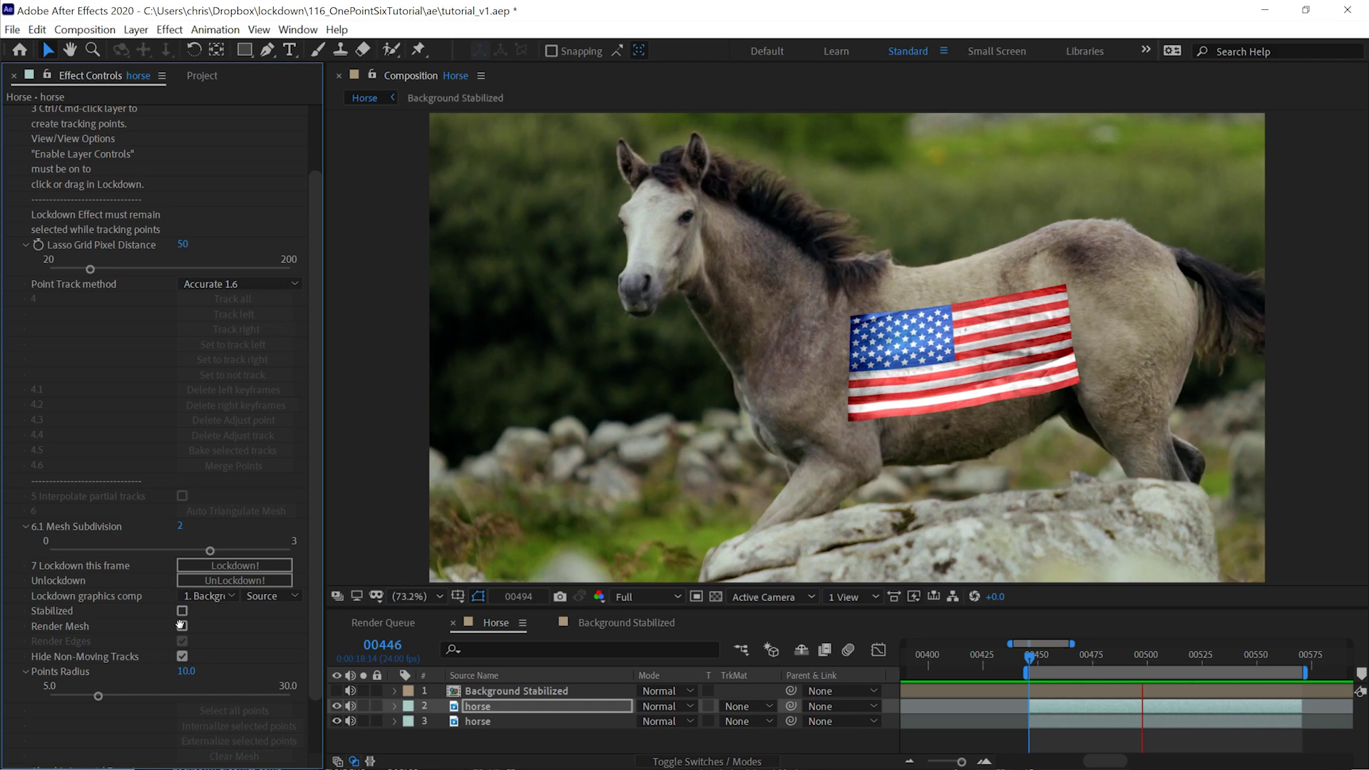
key(space)
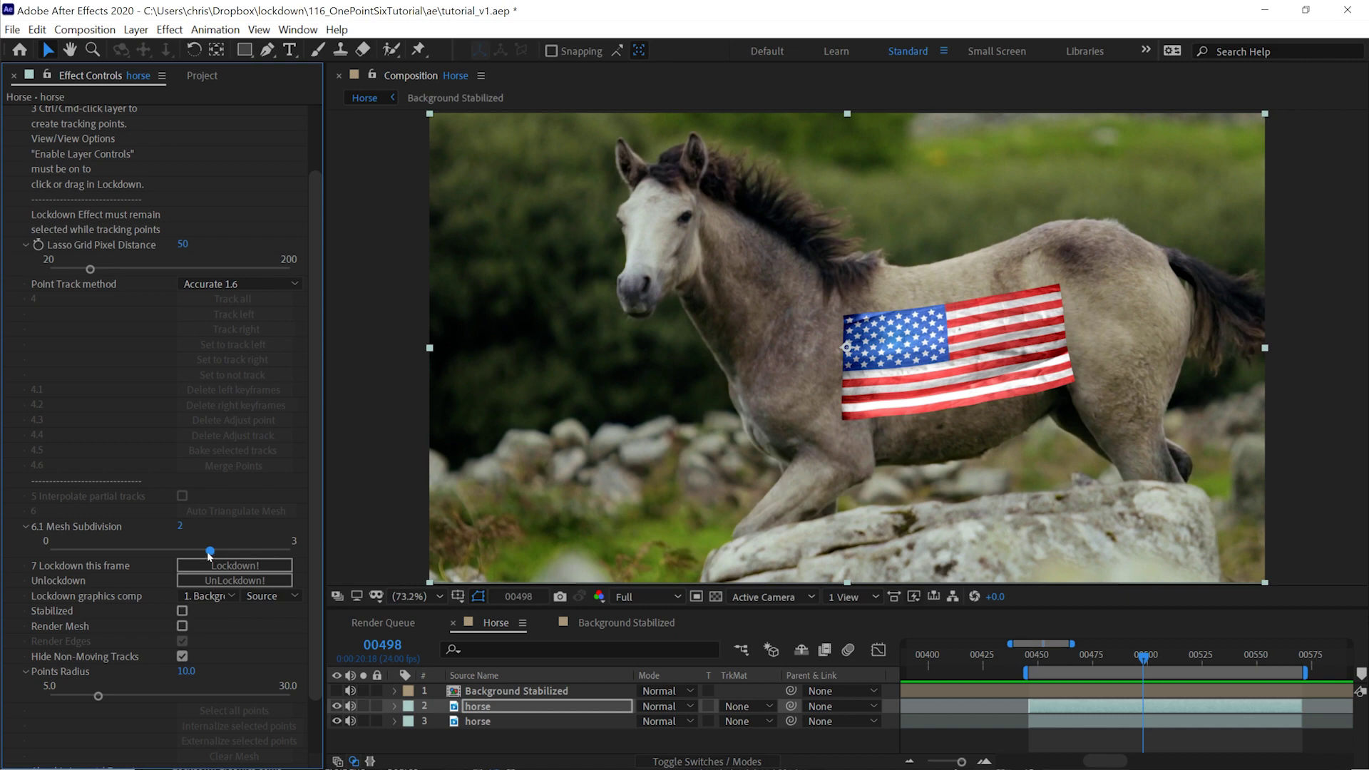
drag(144, 550, 31, 557)
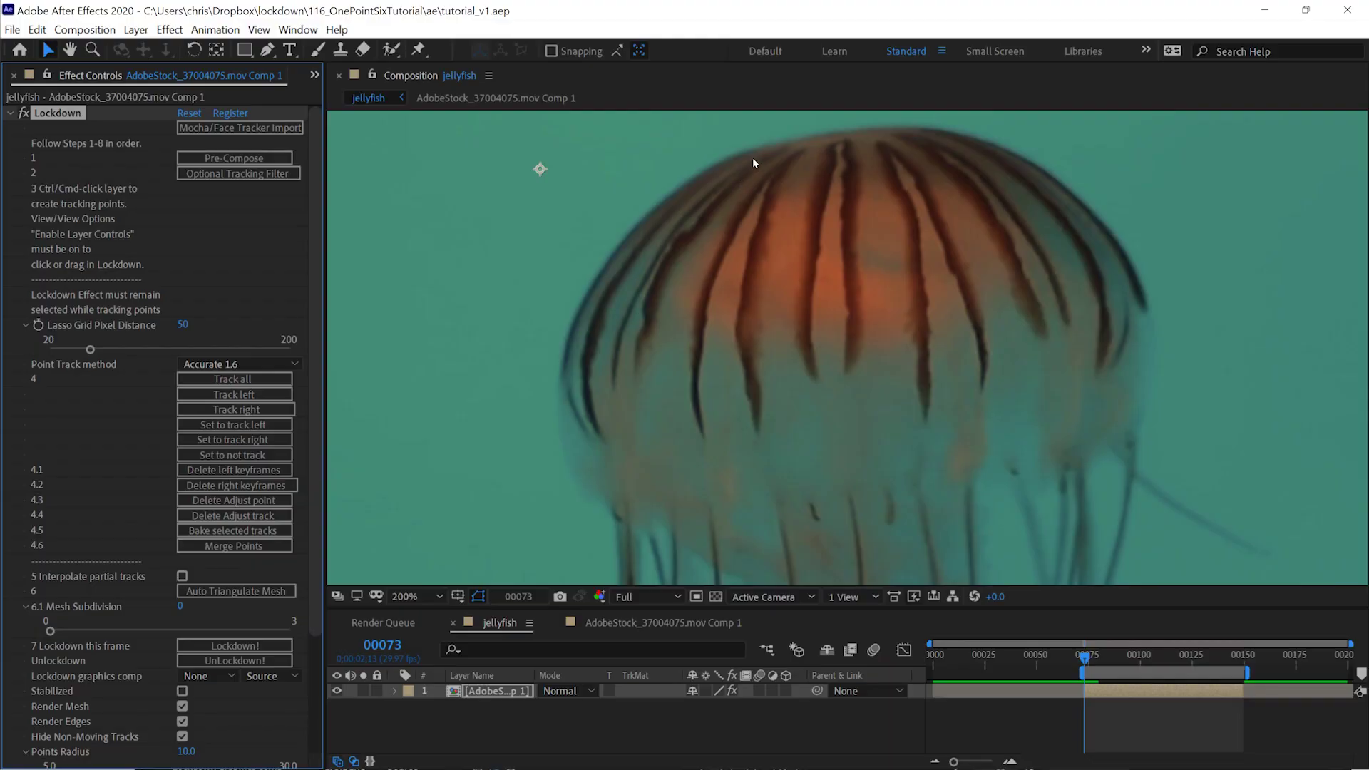
Lasso the jellyfish bell, add three tracking points on each side, and track all forward
mouse_move(750, 155)
mouse_down()
mouse_move(590, 486)
mouse_move(1029, 474)
mouse_move(1158, 120)
mouse_move(969, 74)
mouse_move(862, 151)
mouse_up()
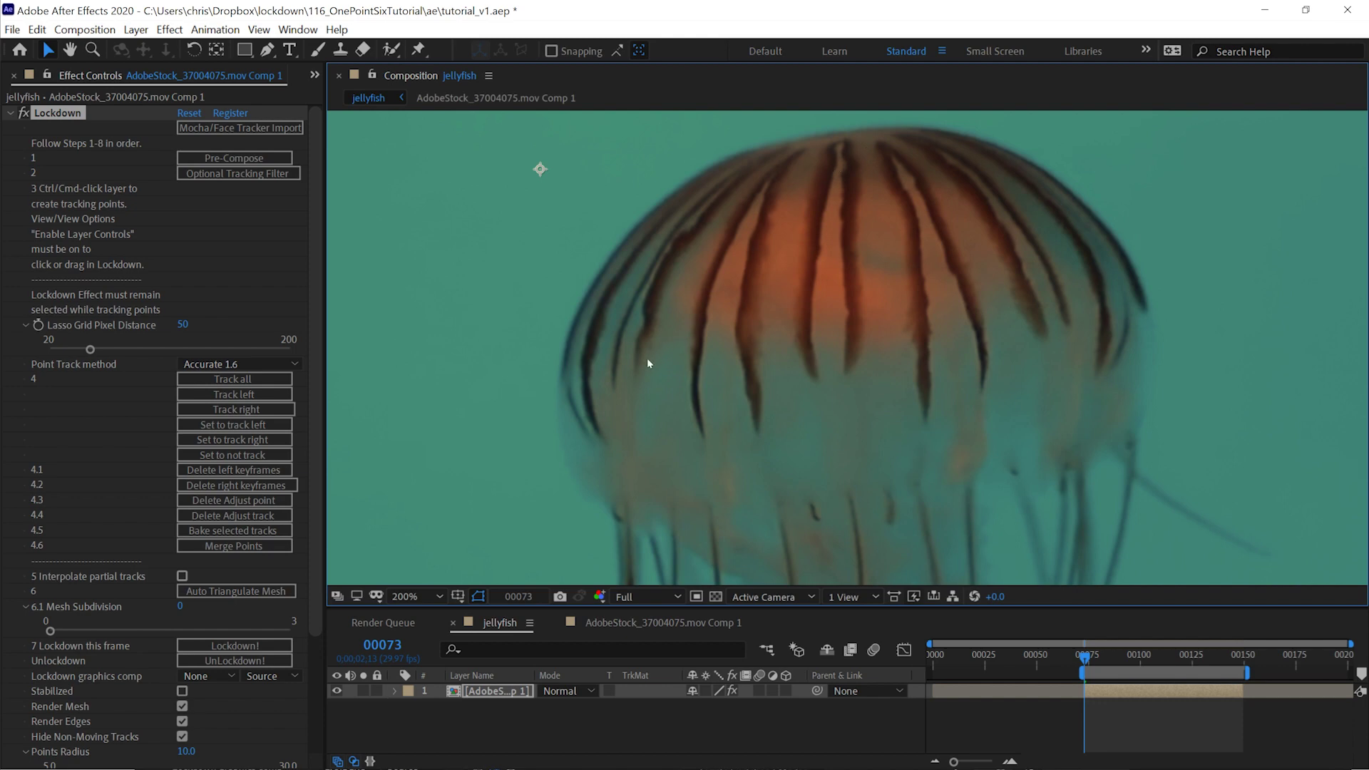
ctrl+click(615, 387)
ctrl+click(636, 373)
ctrl+click(703, 437)
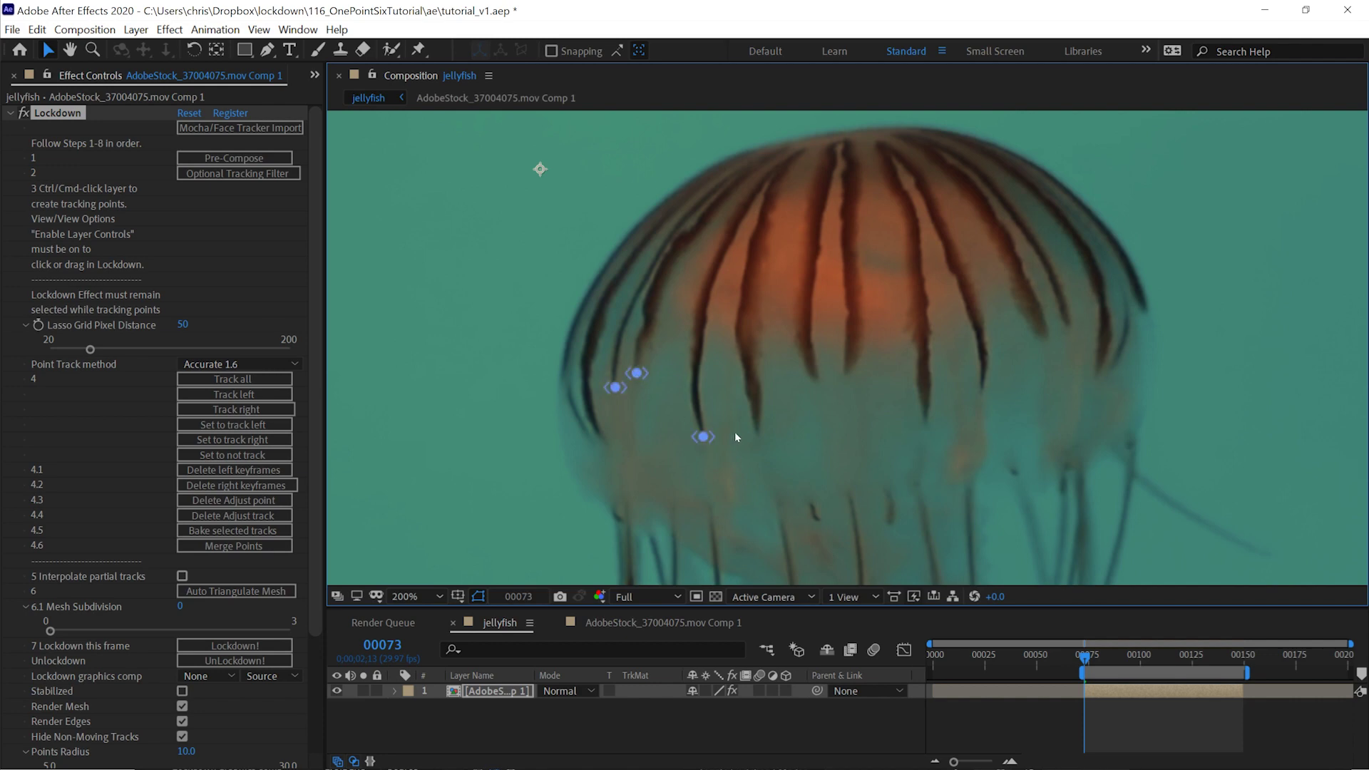
ctrl+click(926, 416)
ctrl+click(983, 387)
ctrl+click(1042, 335)
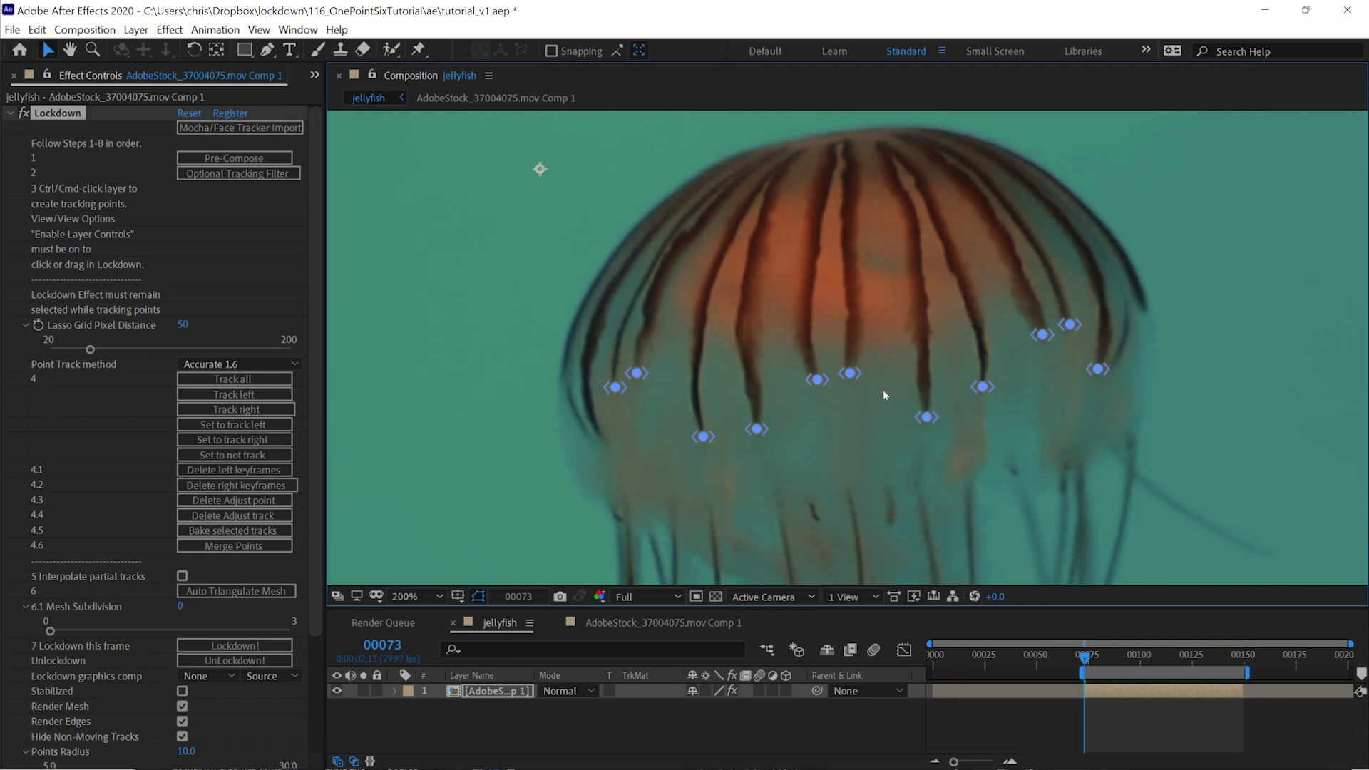
click(274, 379)
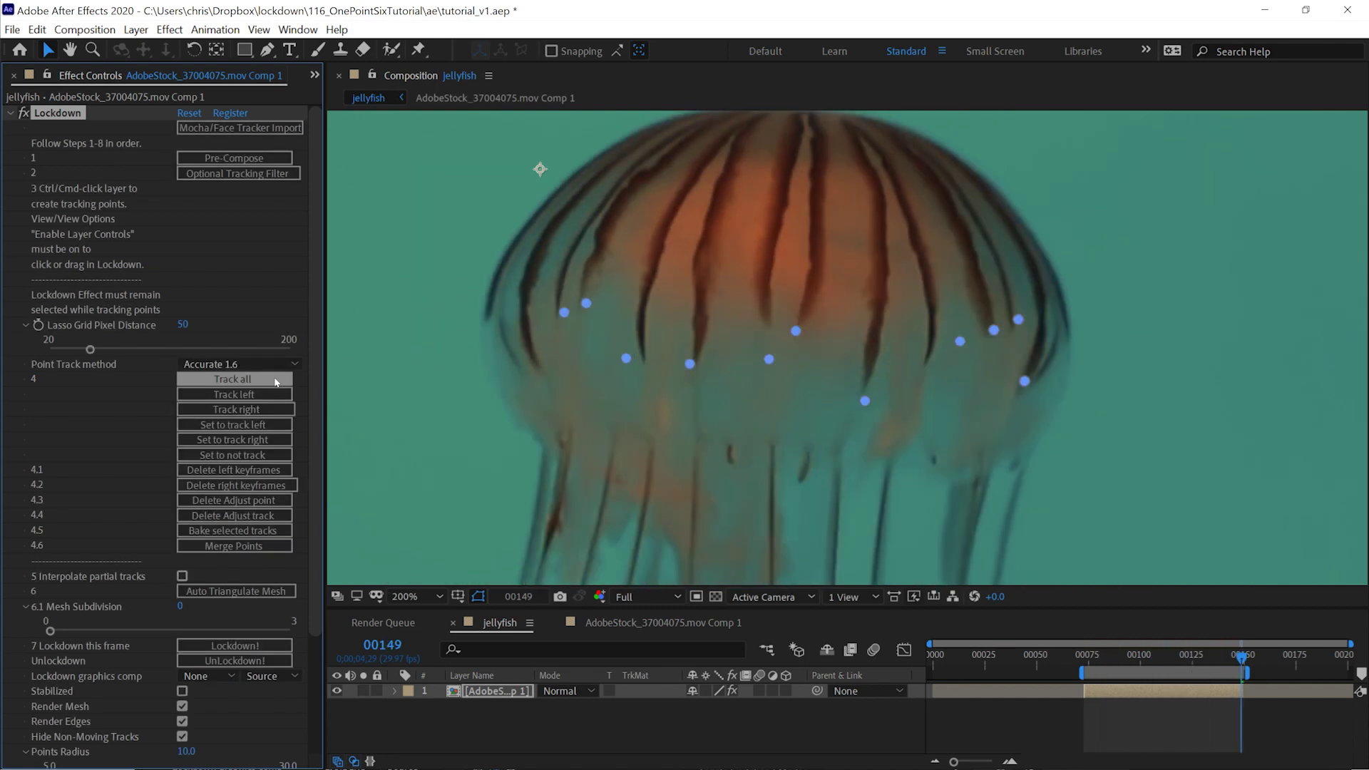
Review the point tracks from frame 00073 forward to around frame 00137
click(1077, 653)
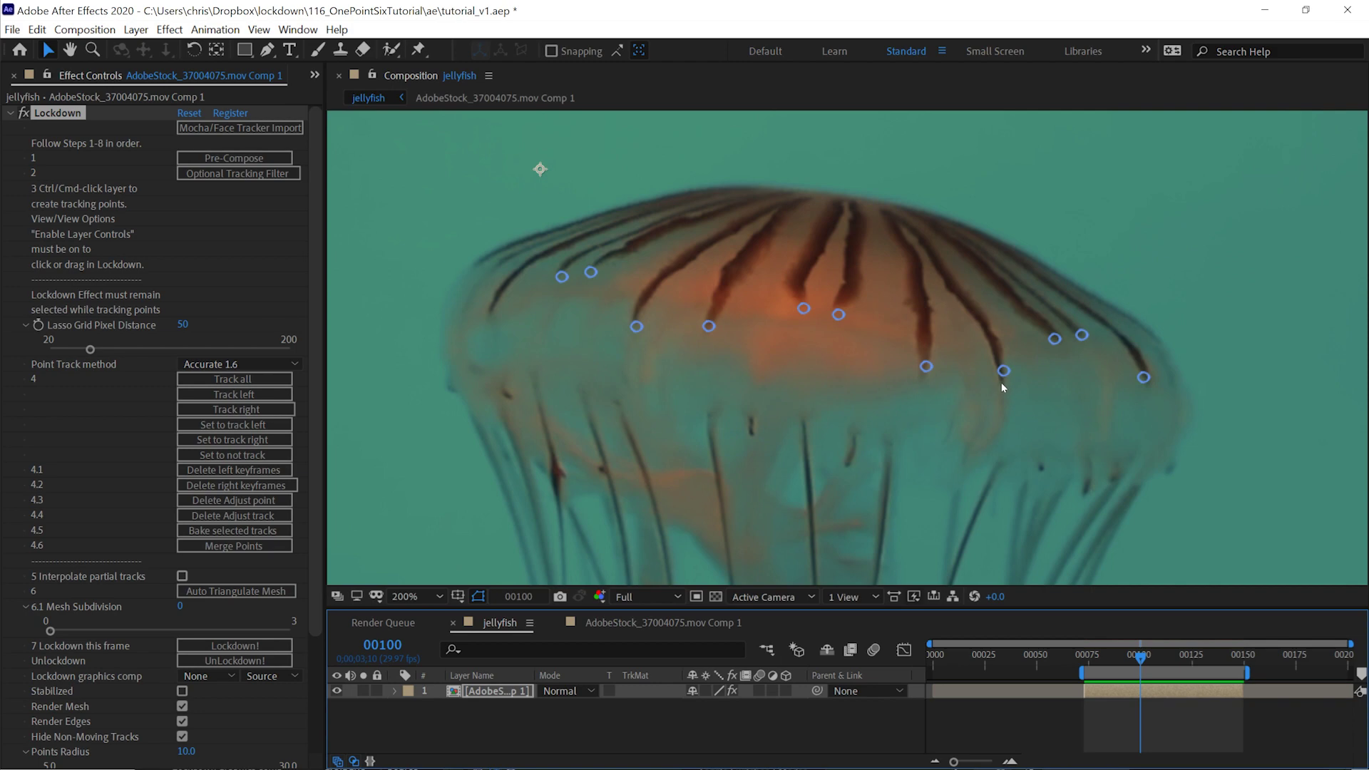
drag(1139, 659, 1175, 658)
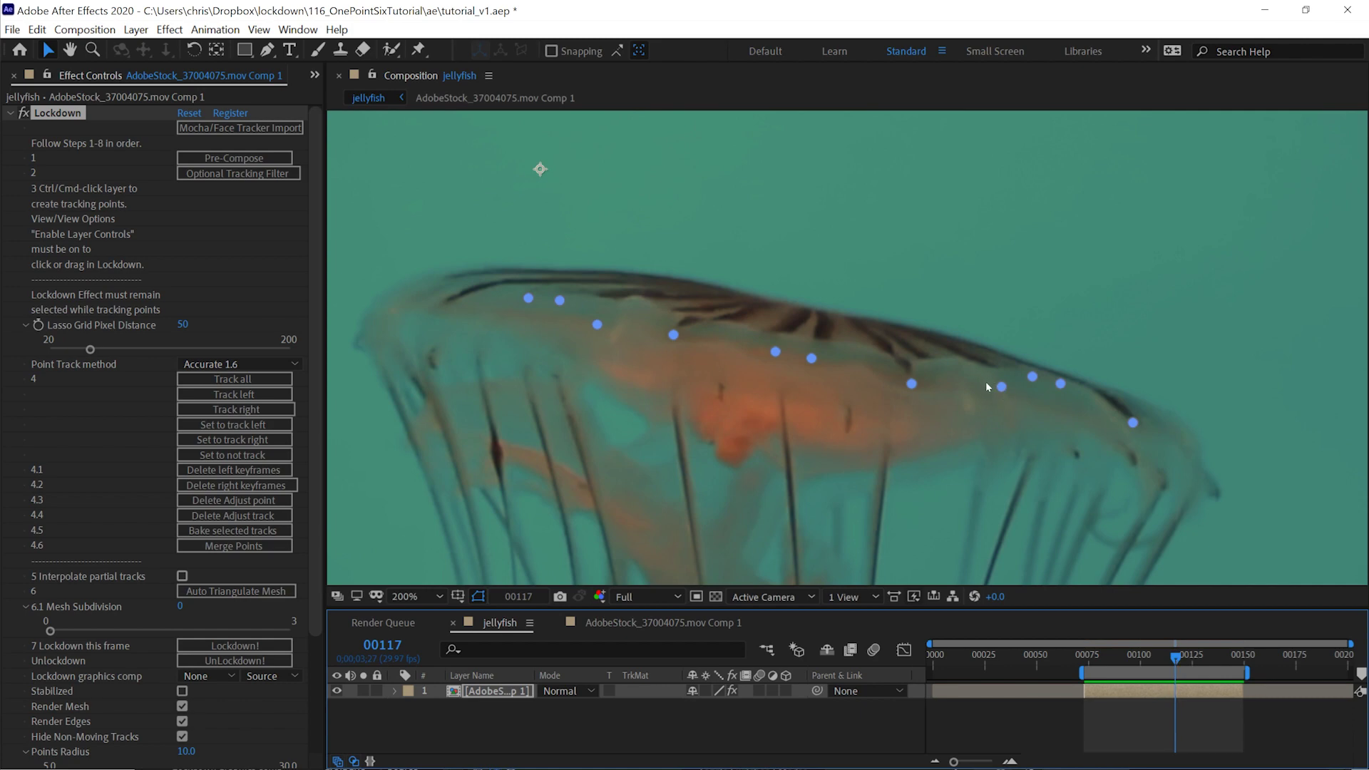
click(1179, 658)
drag(1178, 658, 1190, 658)
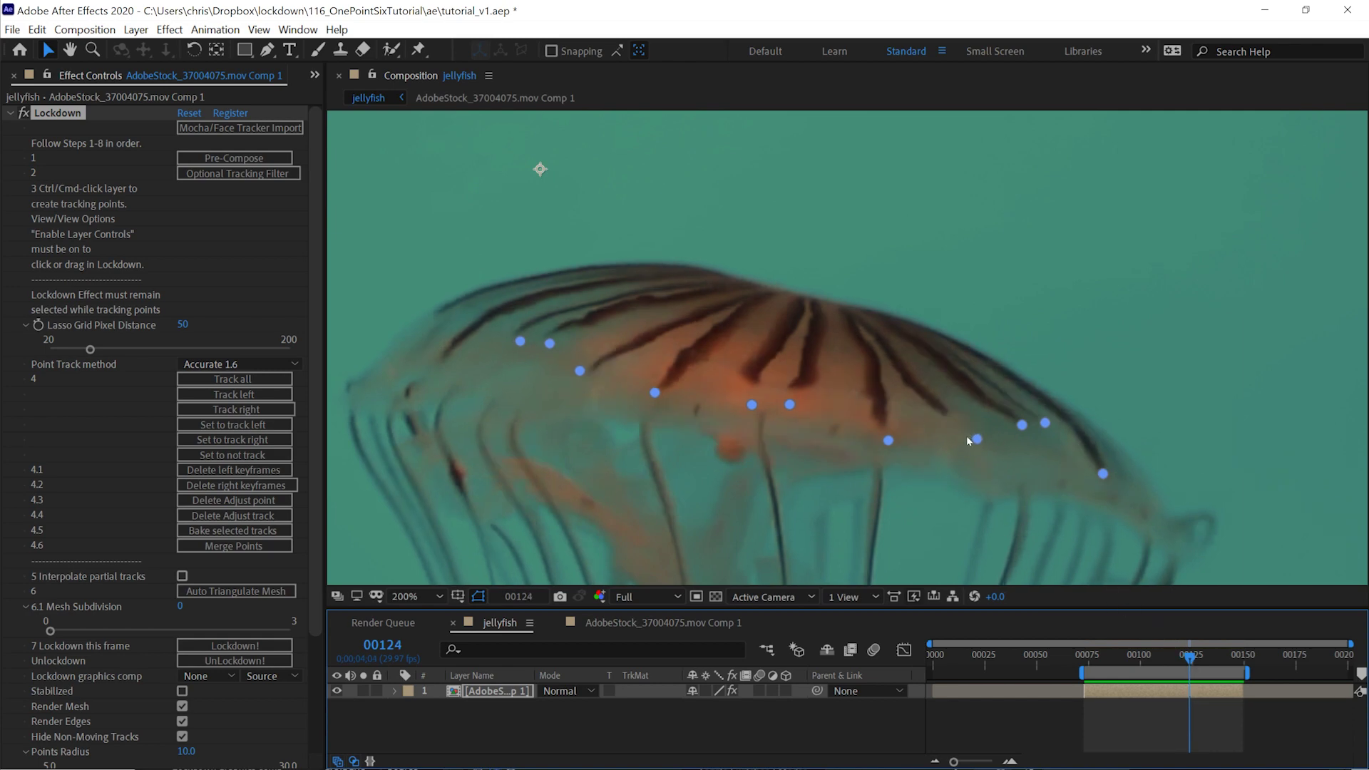
drag(1190, 658, 1220, 657)
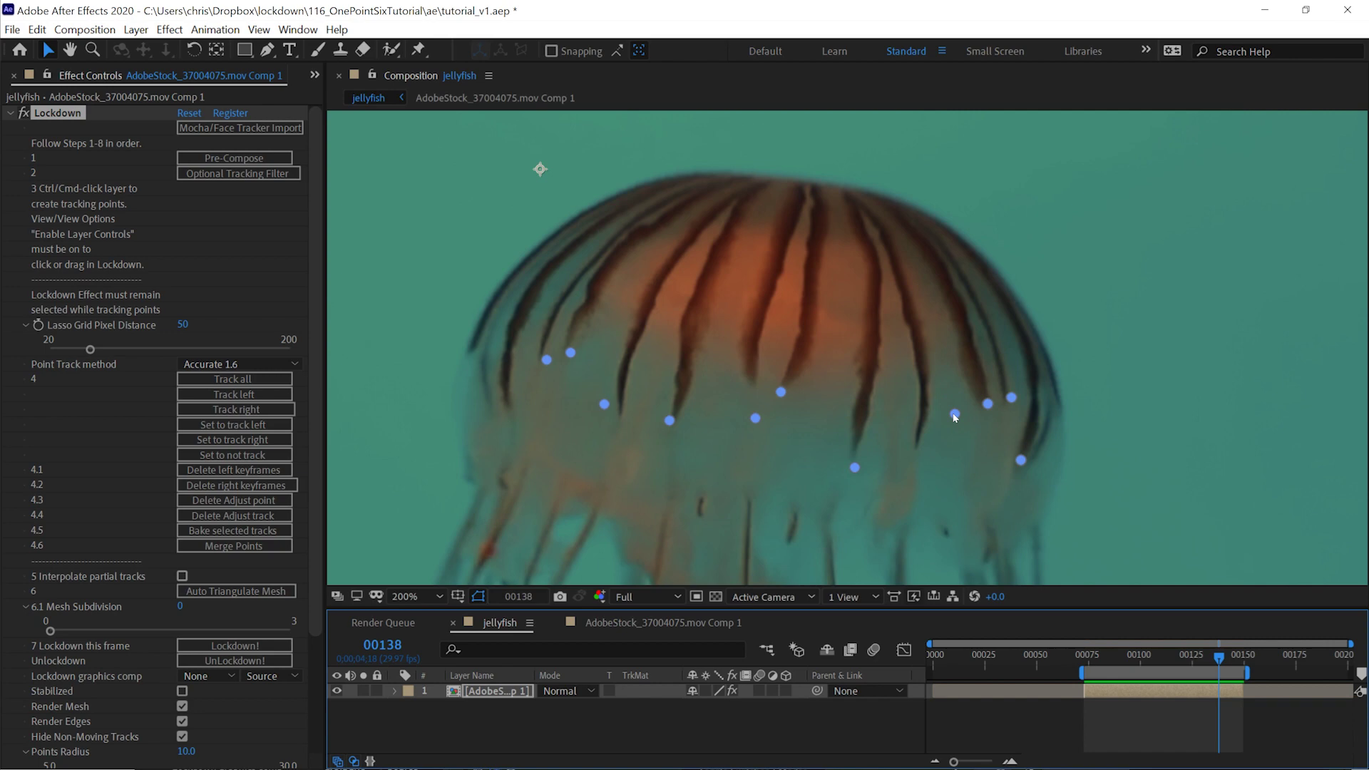
Move the drifted tracking points back onto the jellyfish's stripes and mark them corrected
drag(957, 417, 915, 447)
click(988, 403)
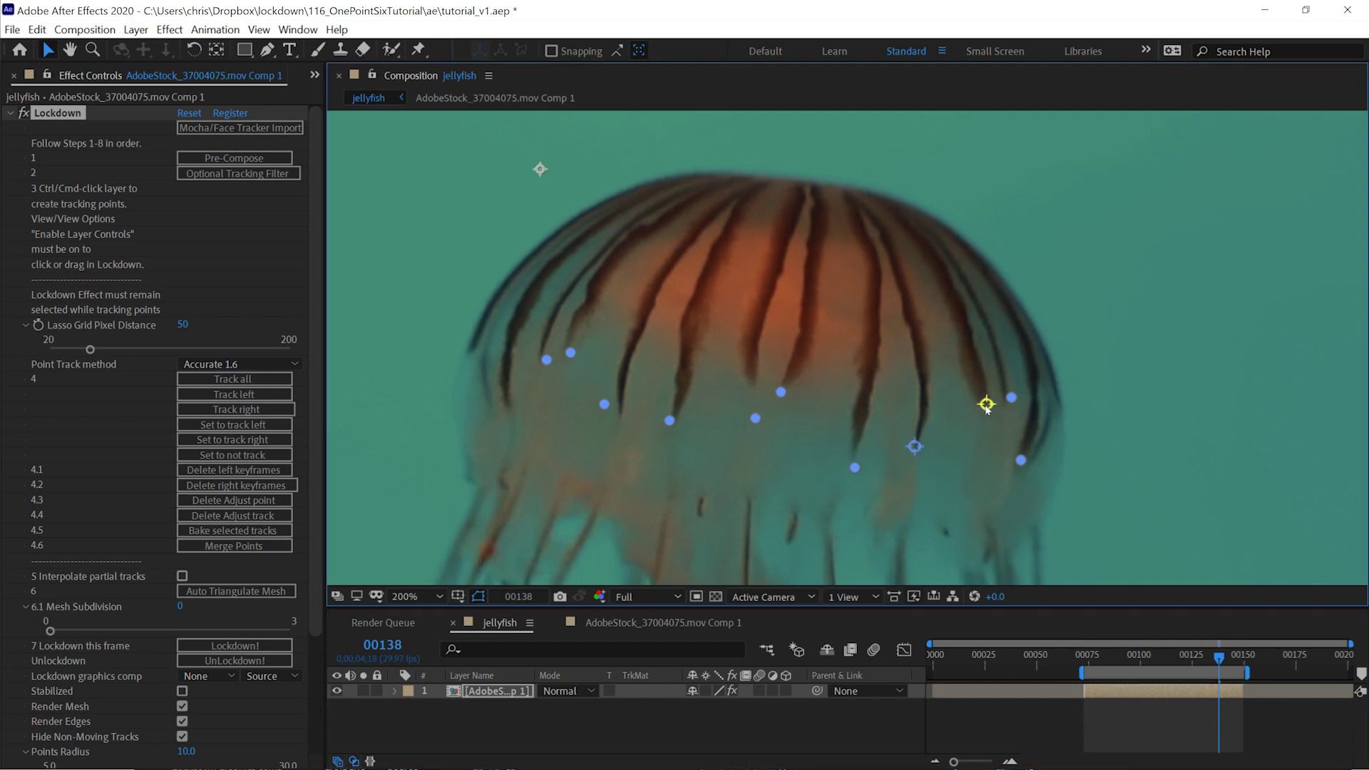
drag(1011, 398, 1004, 400)
click(1021, 460)
click(781, 392)
click(755, 380)
click(710, 367)
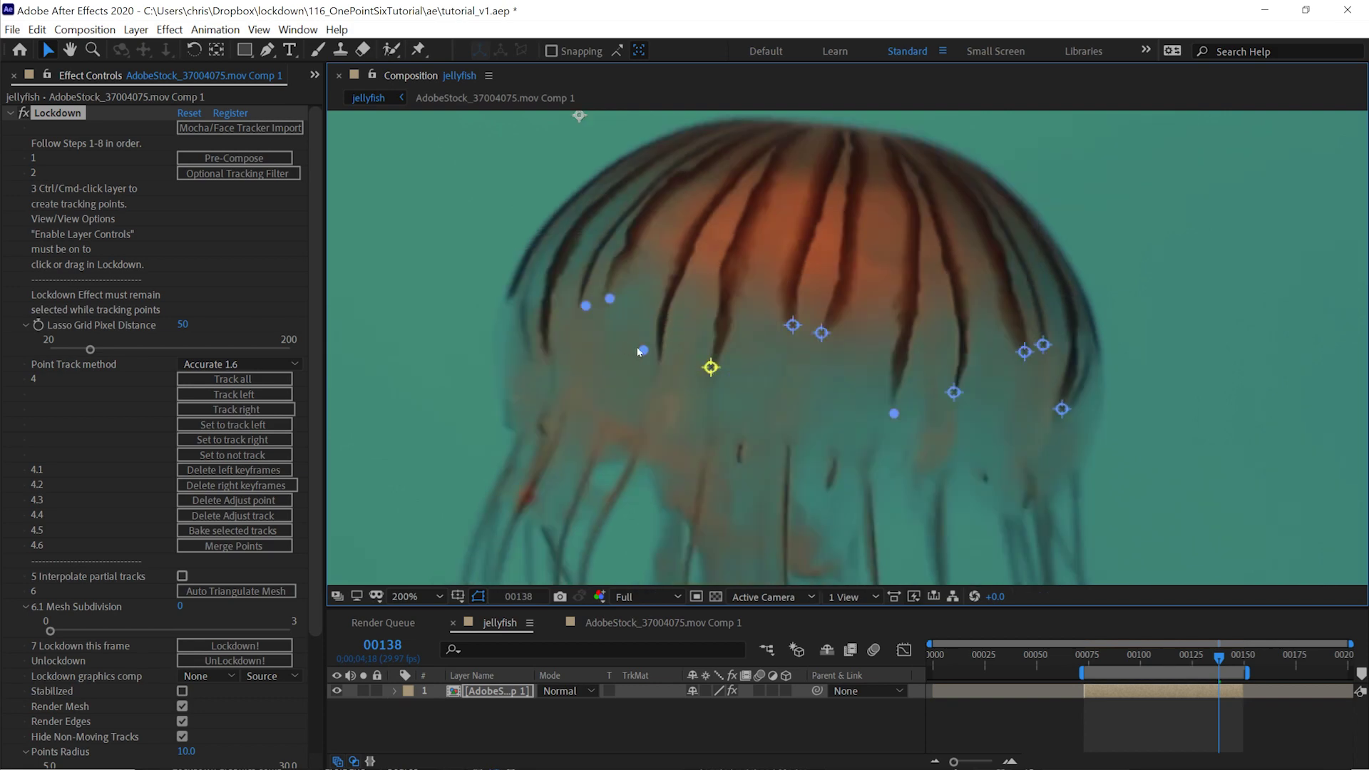
drag(643, 351, 659, 356)
click(609, 298)
click(586, 305)
At frame 00138, nudge the lower centre point onto the bell, then replay from frame 00073
drag(1214, 662, 1085, 672)
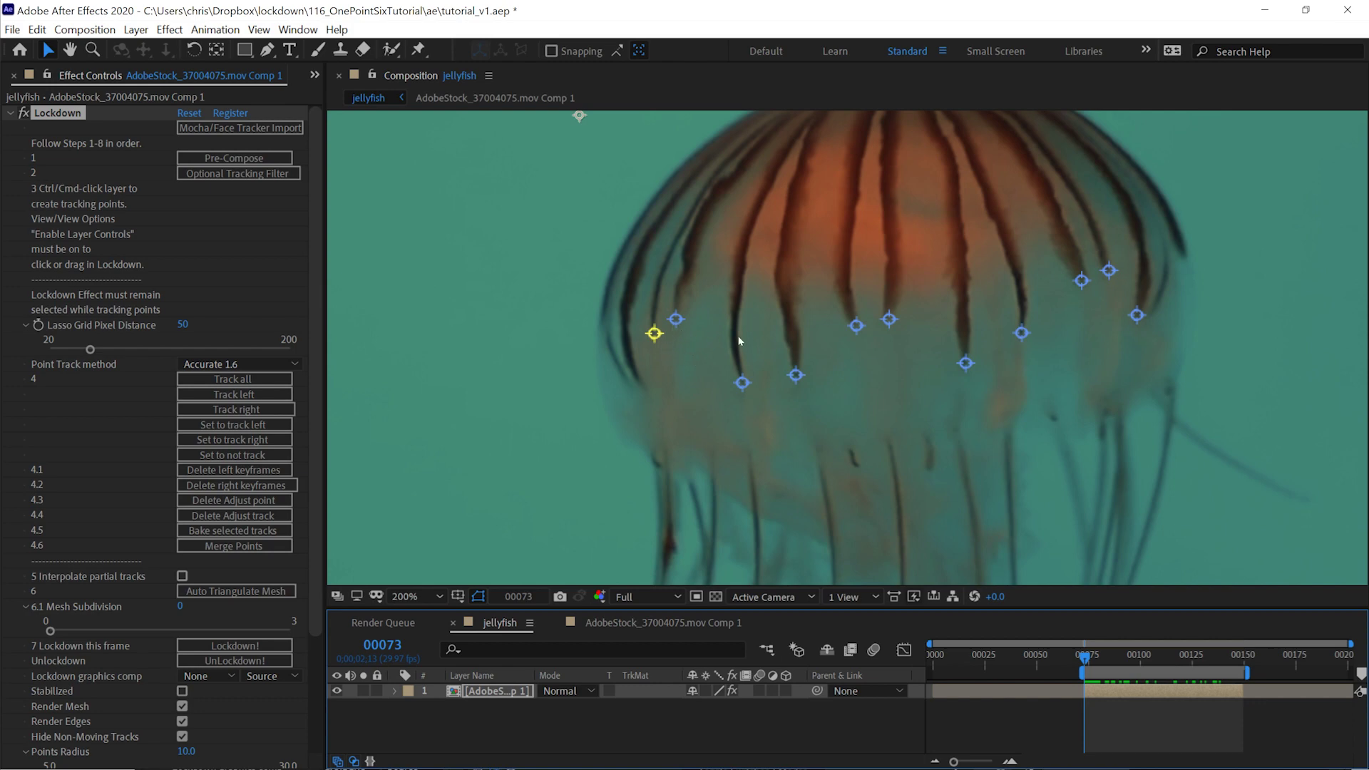
click(1214, 656)
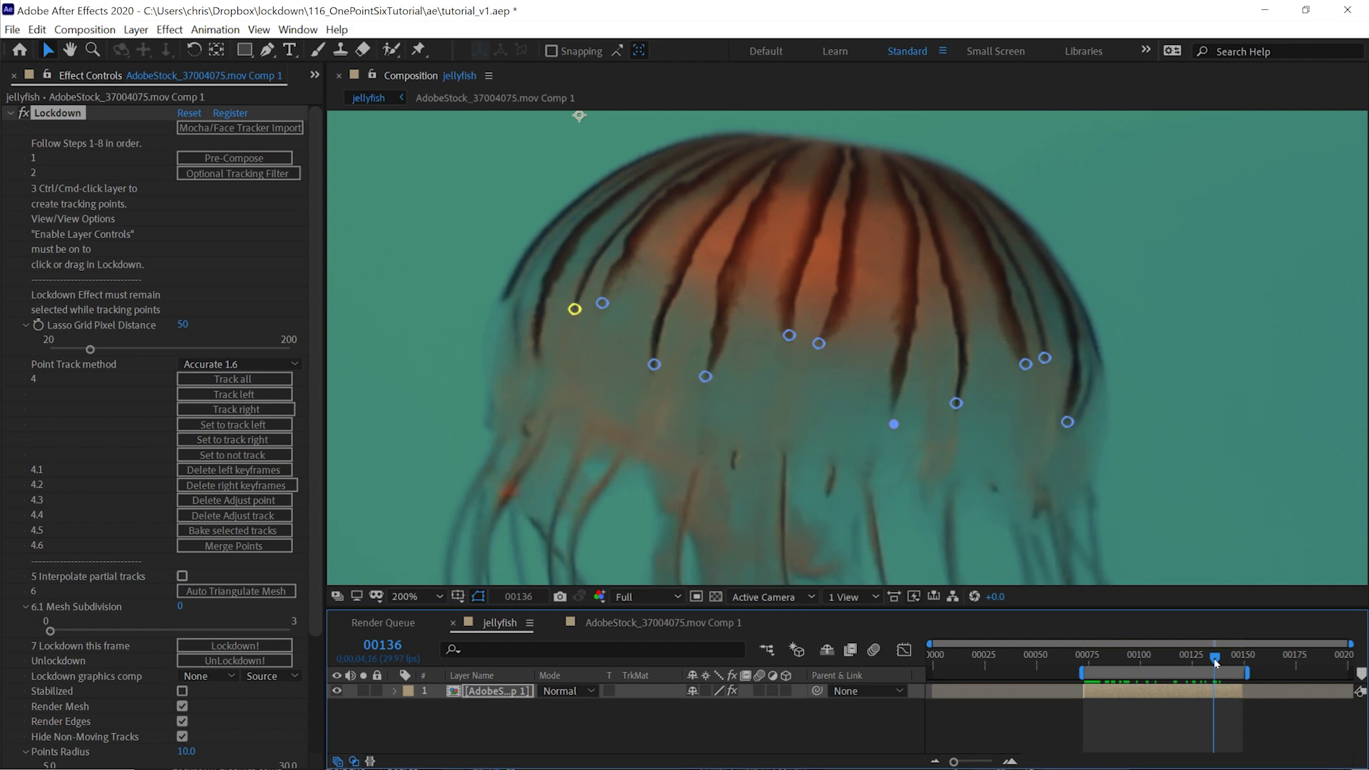
drag(1214, 658, 1219, 660)
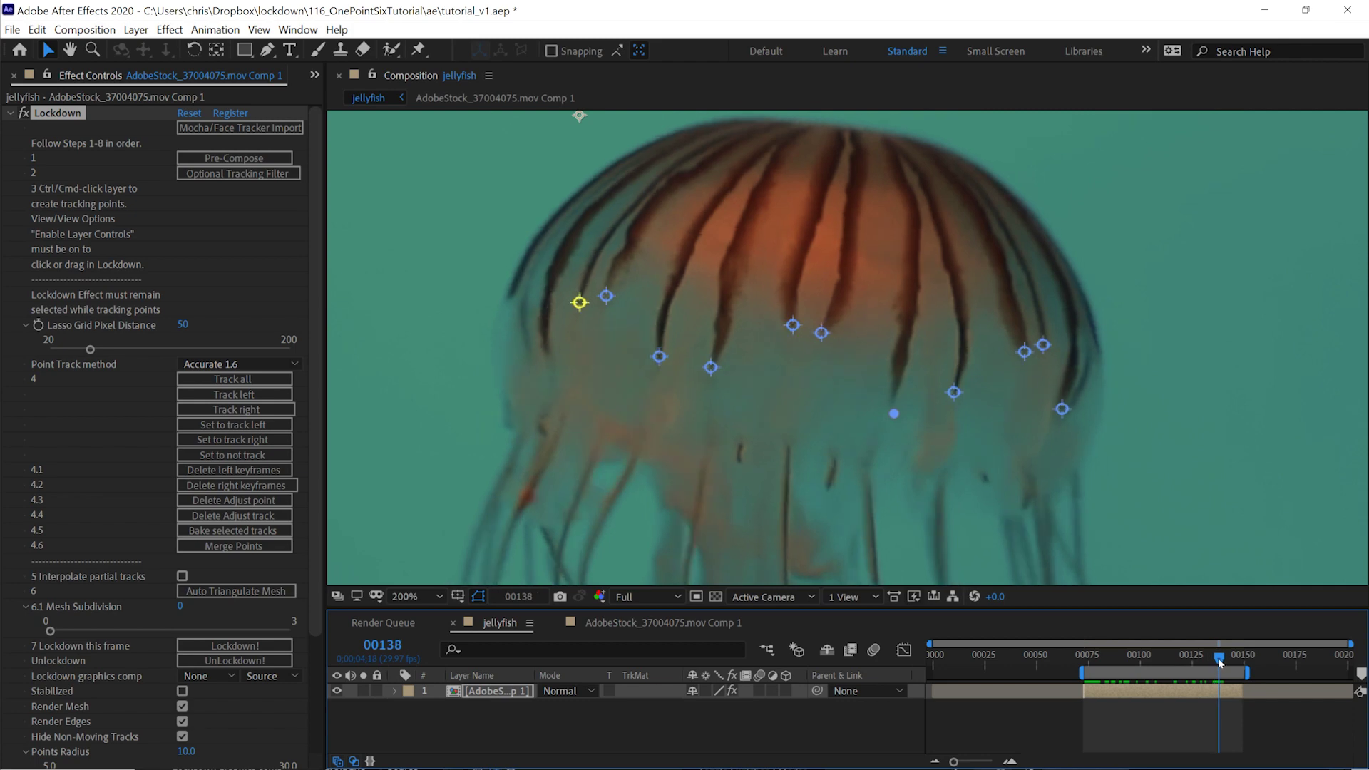
drag(893, 413, 894, 404)
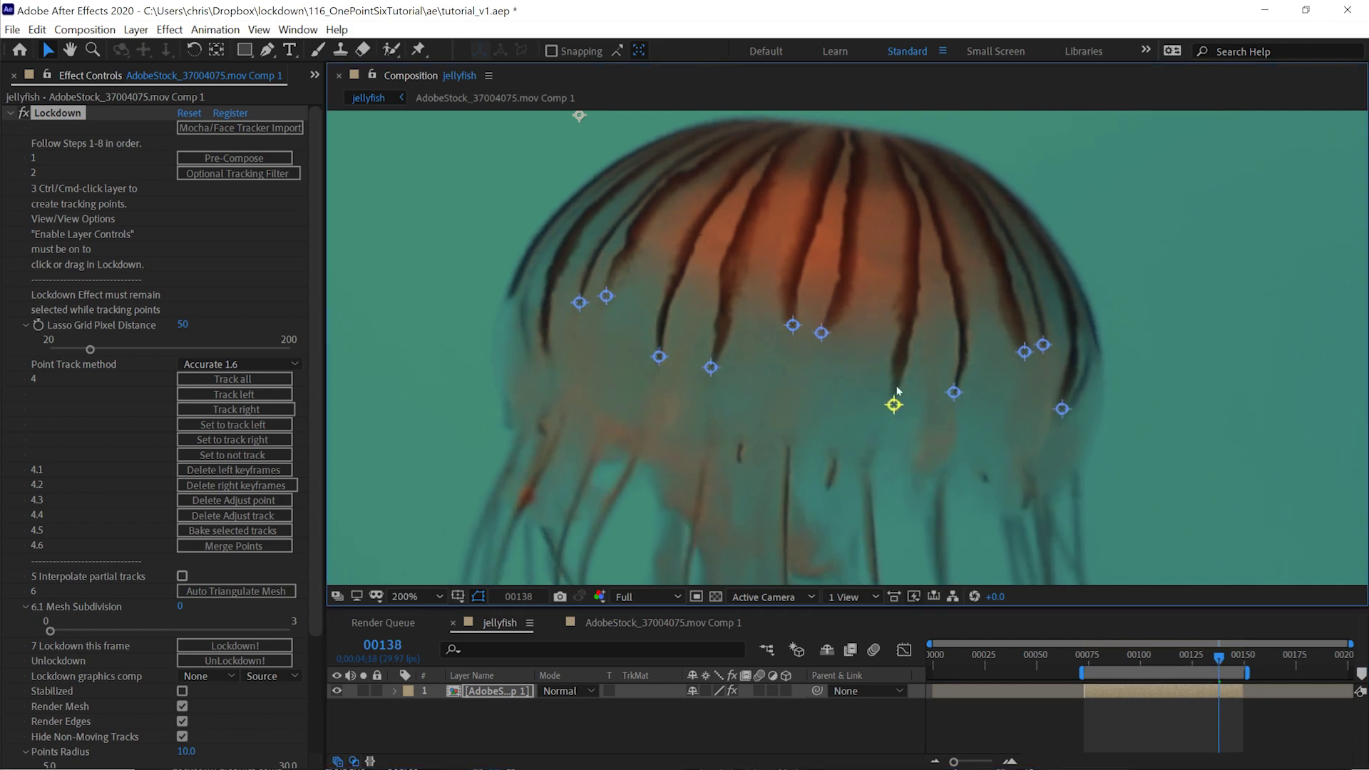
click(1085, 660)
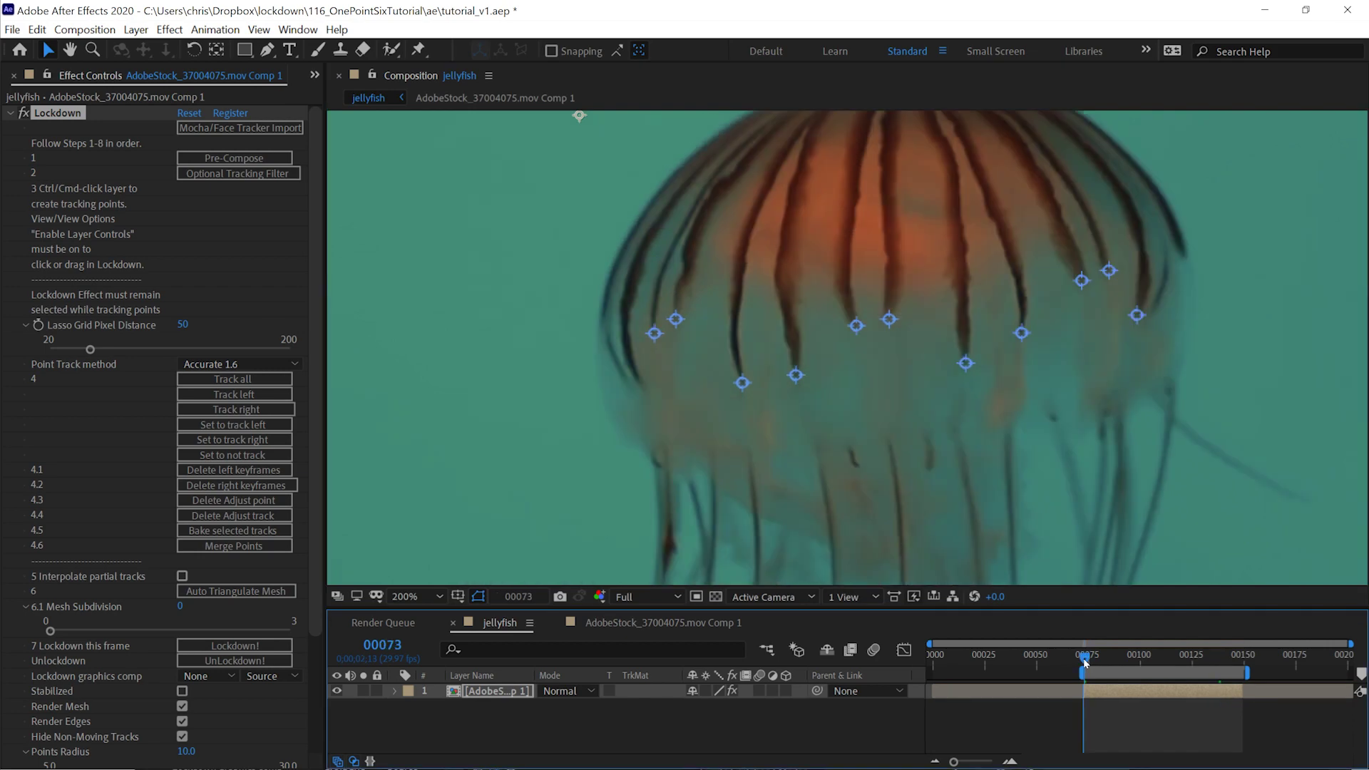
drag(1085, 661, 1219, 678)
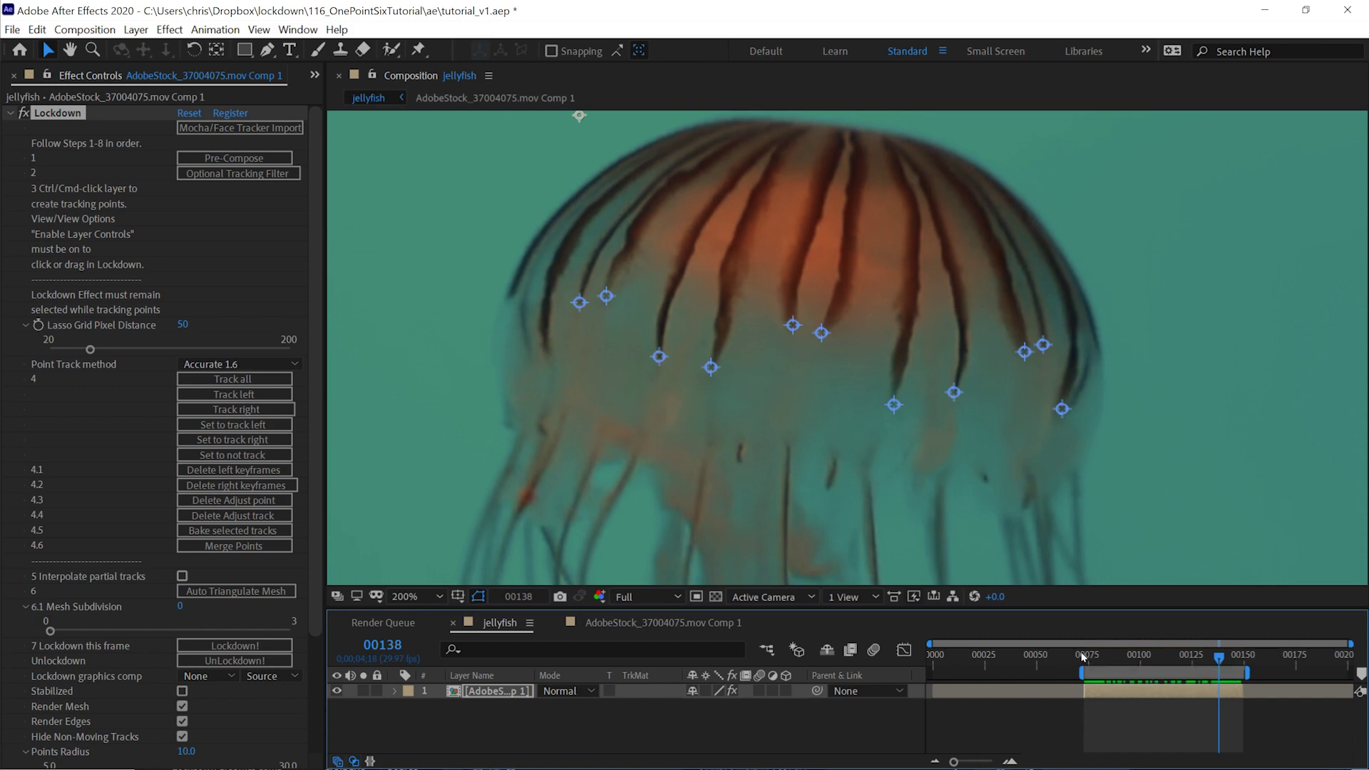
Retrack all points, then at frame 00095 nudge seven drifting points back onto the stripes
click(212, 378)
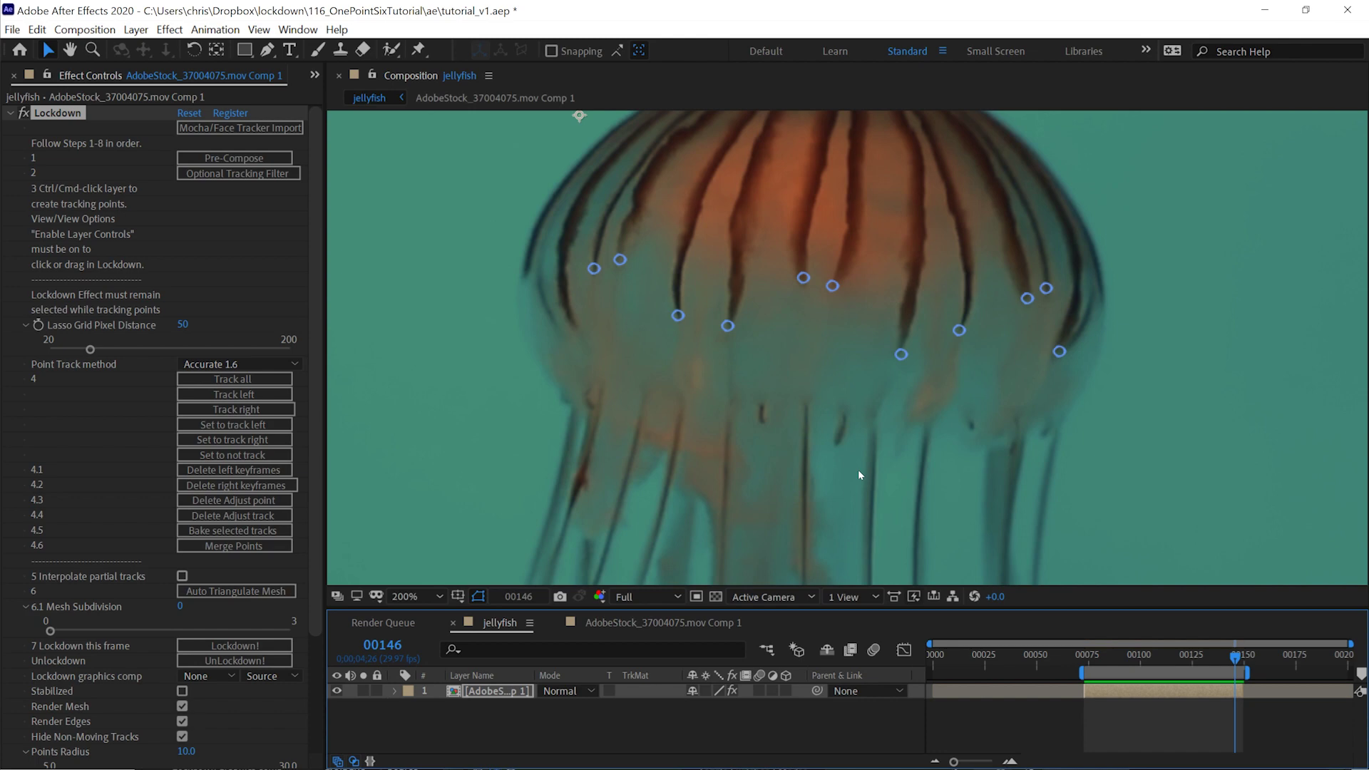
drag(1089, 663, 1151, 658)
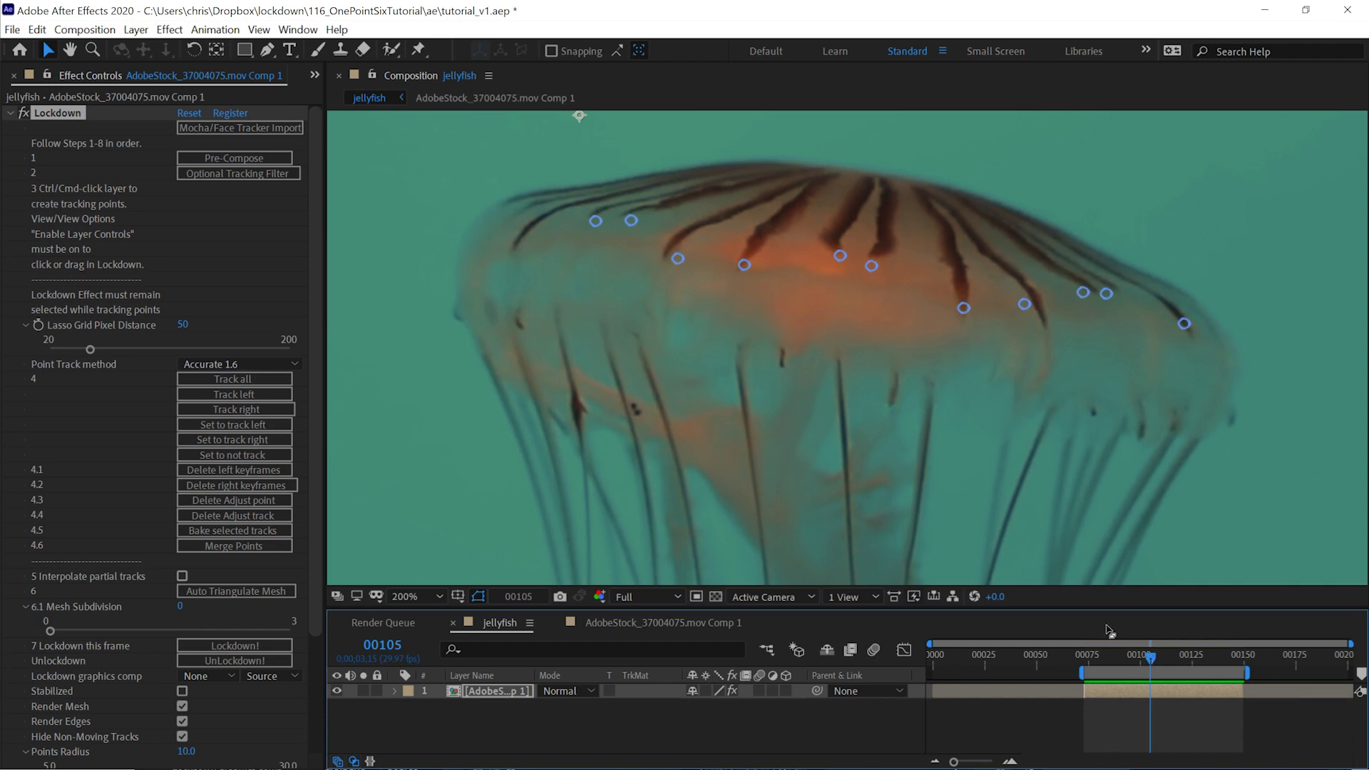
drag(676, 261, 740, 268)
drag(840, 255, 837, 255)
drag(871, 265, 869, 262)
drag(1025, 304, 1025, 308)
drag(1106, 293, 1111, 289)
drag(1183, 324, 1189, 330)
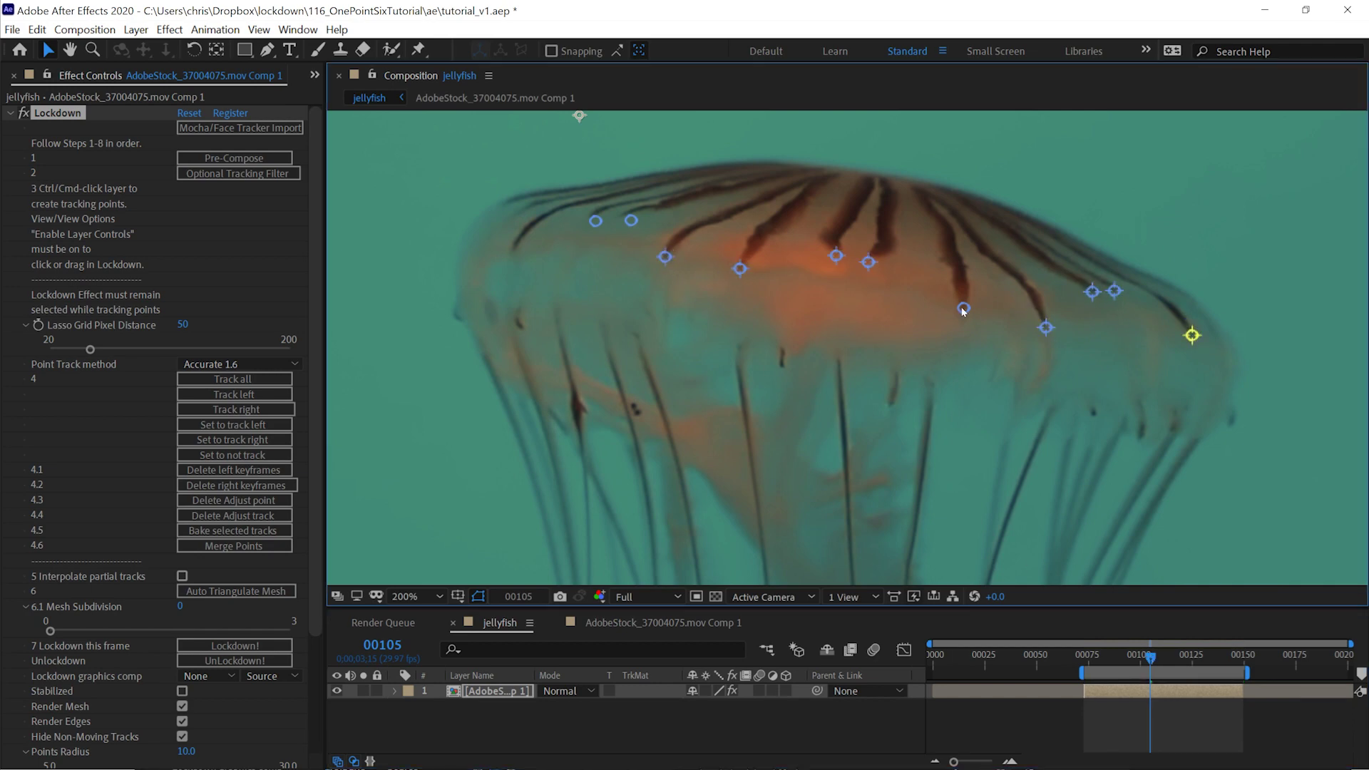
drag(595, 221, 592, 221)
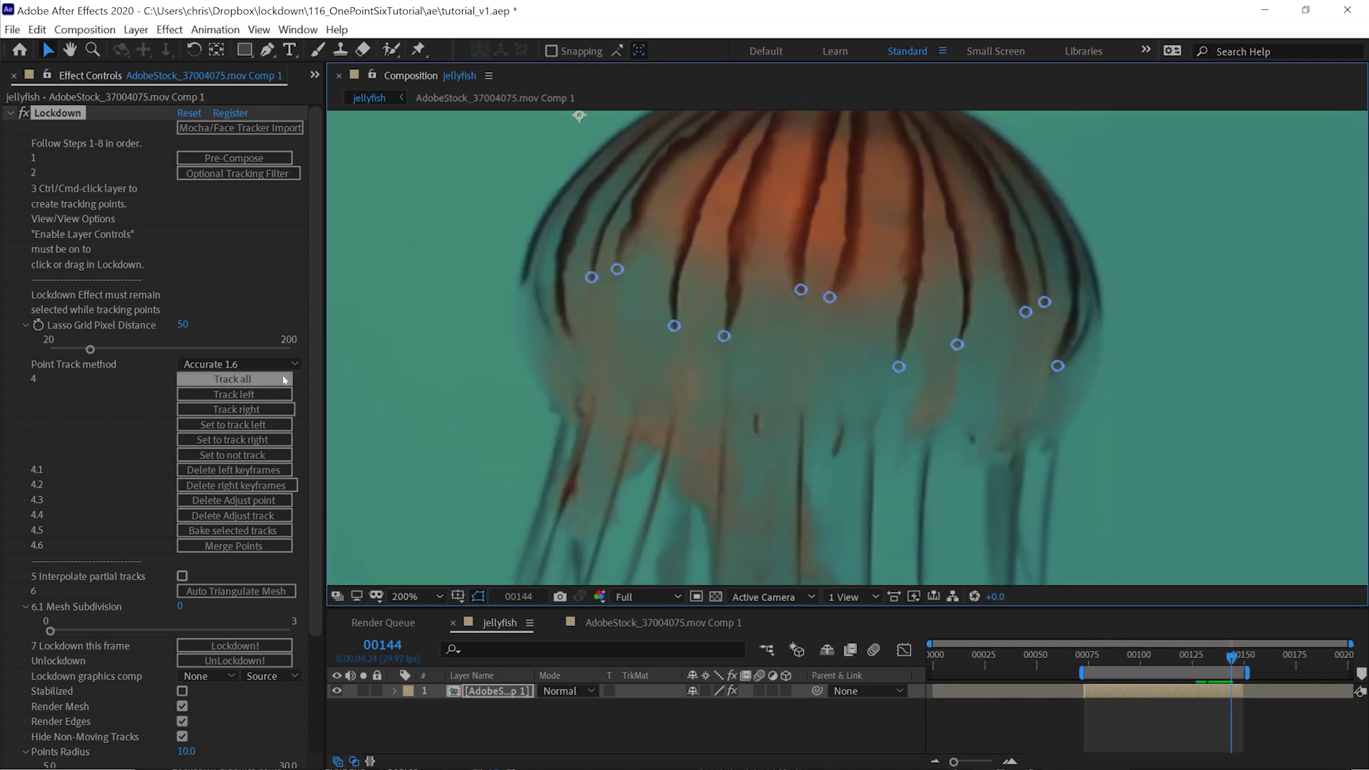
Run Track all again, stop it, and check the tracks on later frames
click(285, 380)
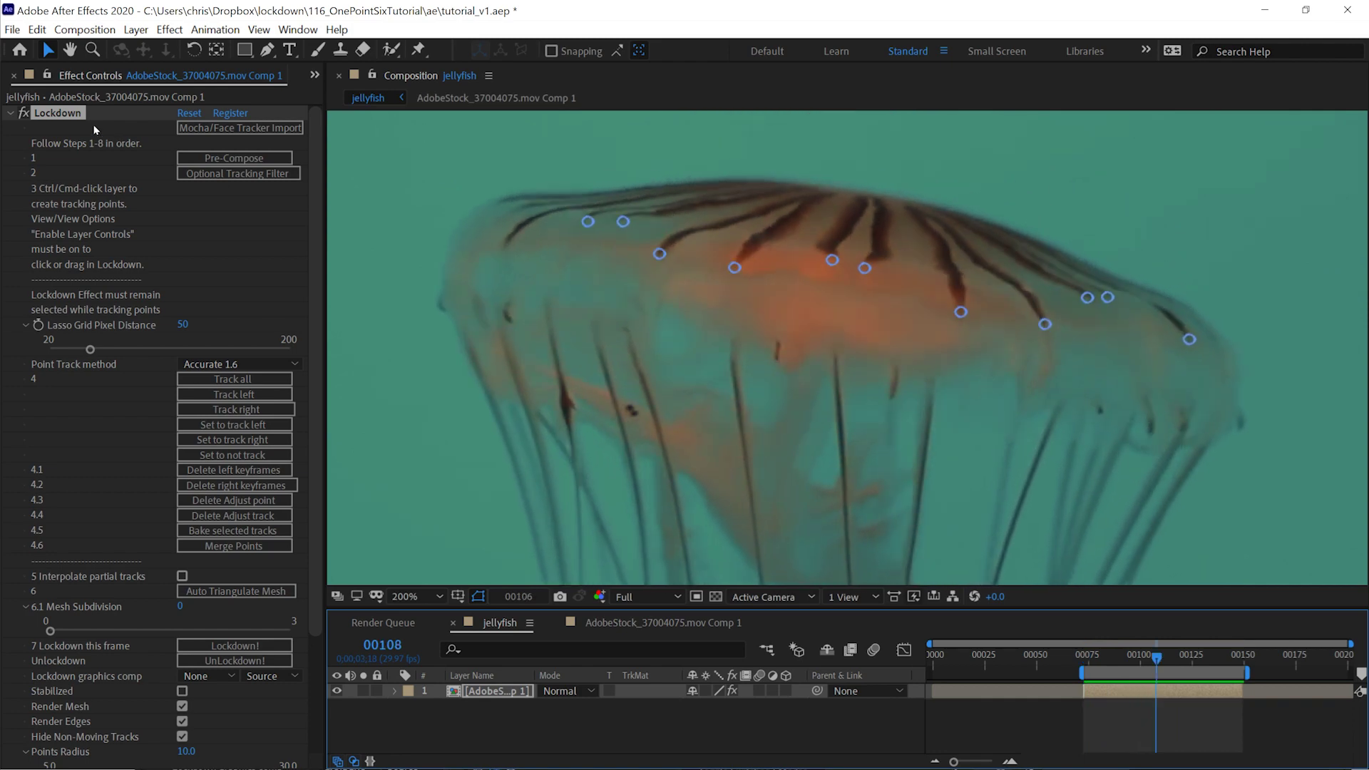
click(212, 243)
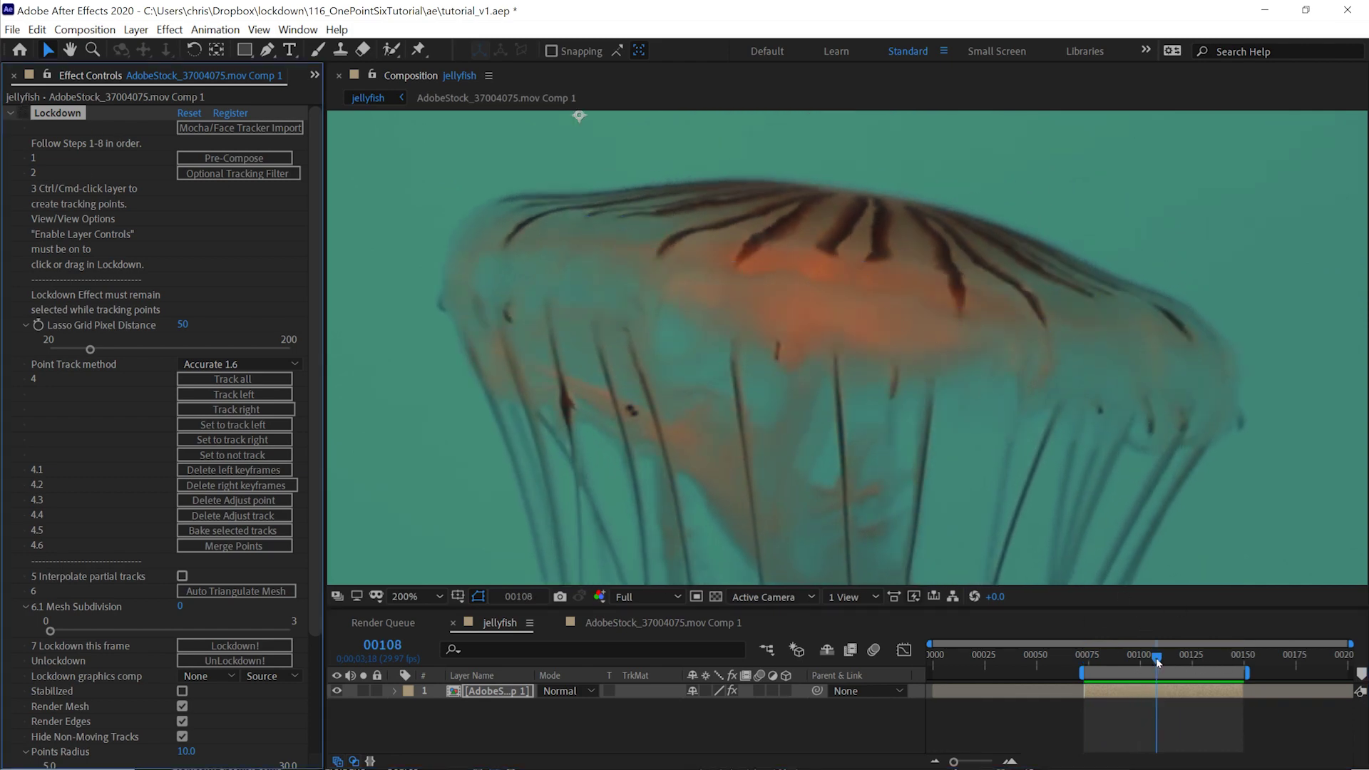
drag(1156, 658, 1175, 661)
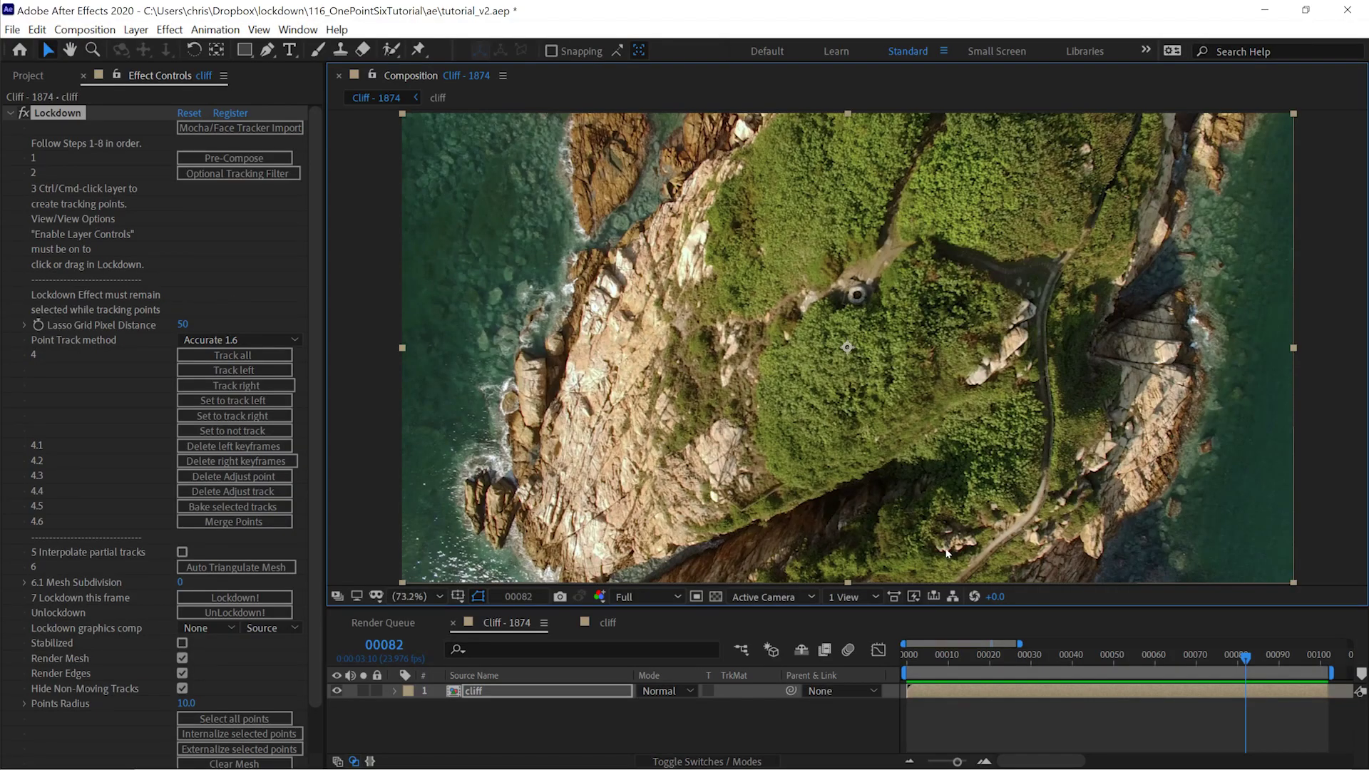
Lasso the island with Lasso Grid Pixel Distance set to 100
mouse_move(1046, 569)
mouse_down()
mouse_move(833, 574)
mouse_move(756, 561)
mouse_move(990, 156)
mouse_move(1169, 396)
mouse_move(1105, 489)
mouse_up()
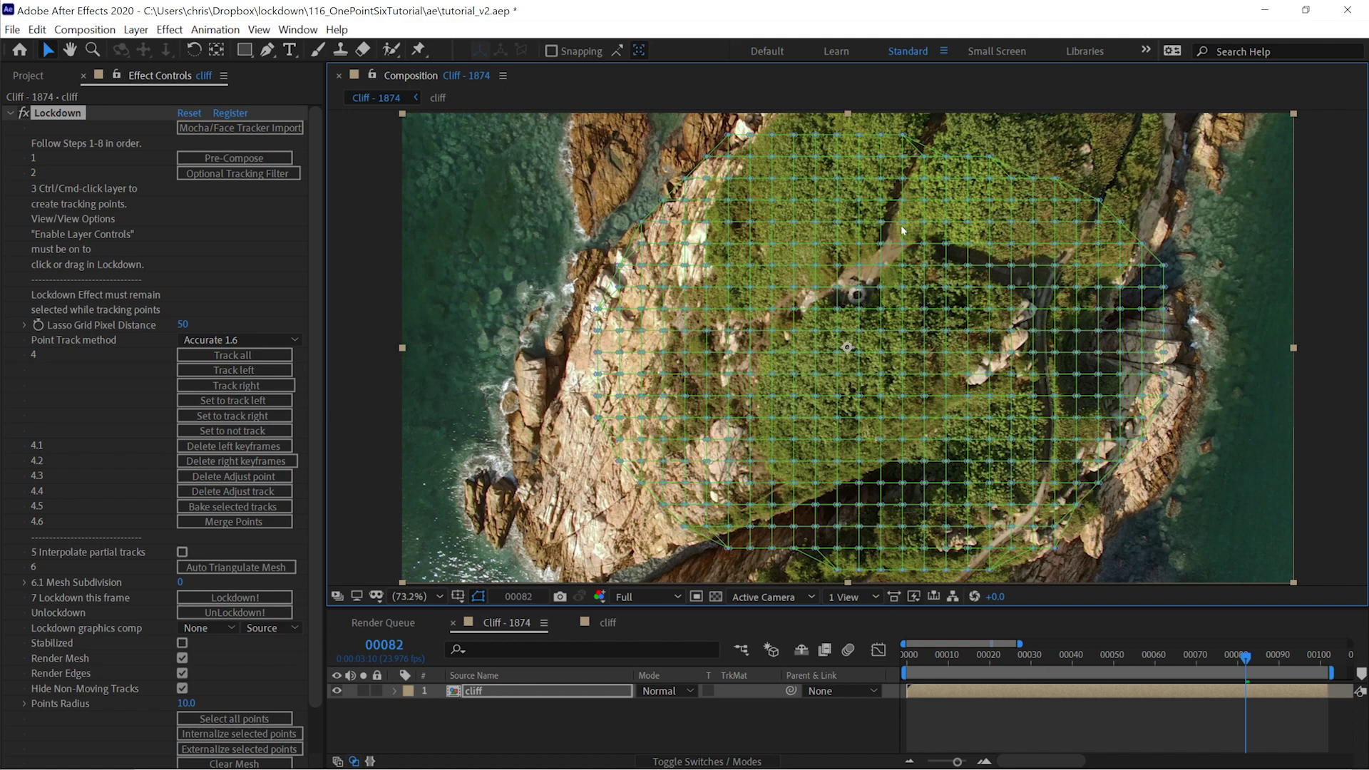
click(184, 324)
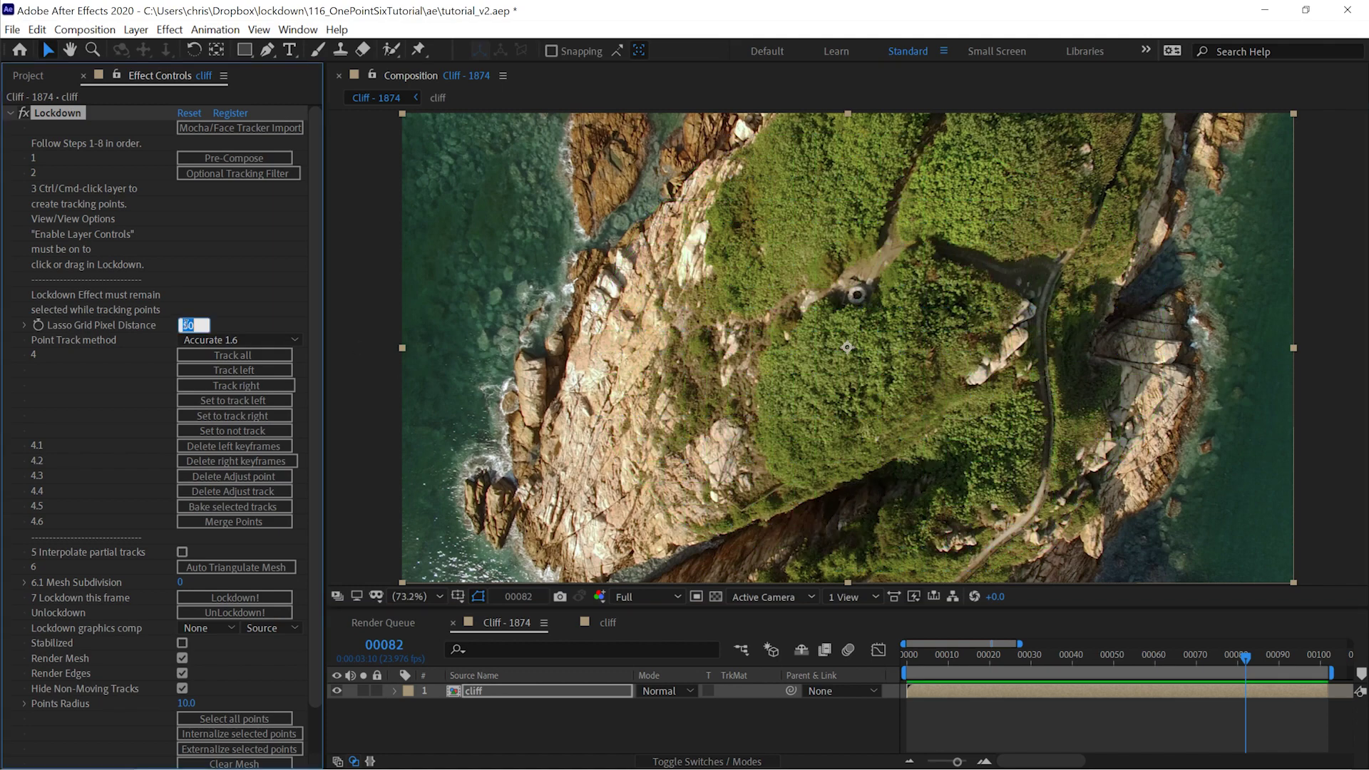
text(100)
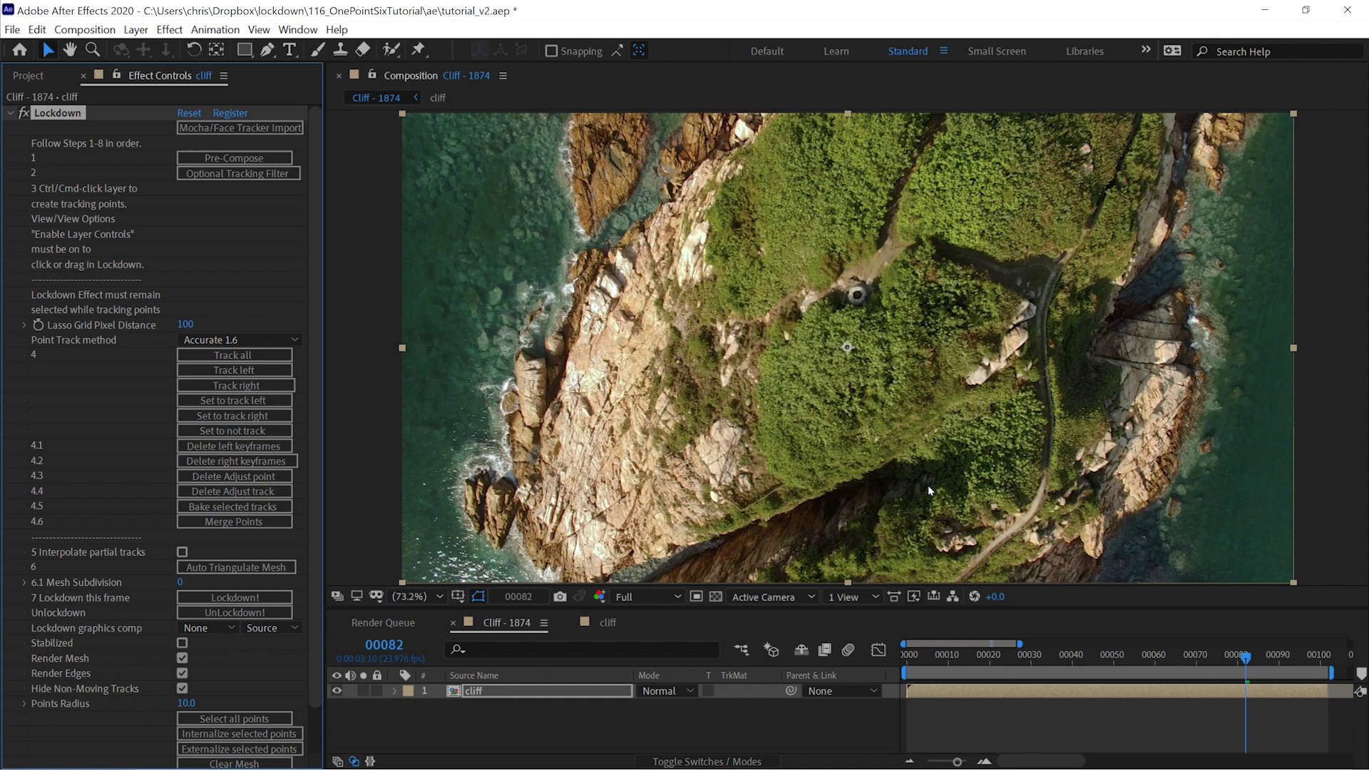
click(1188, 407)
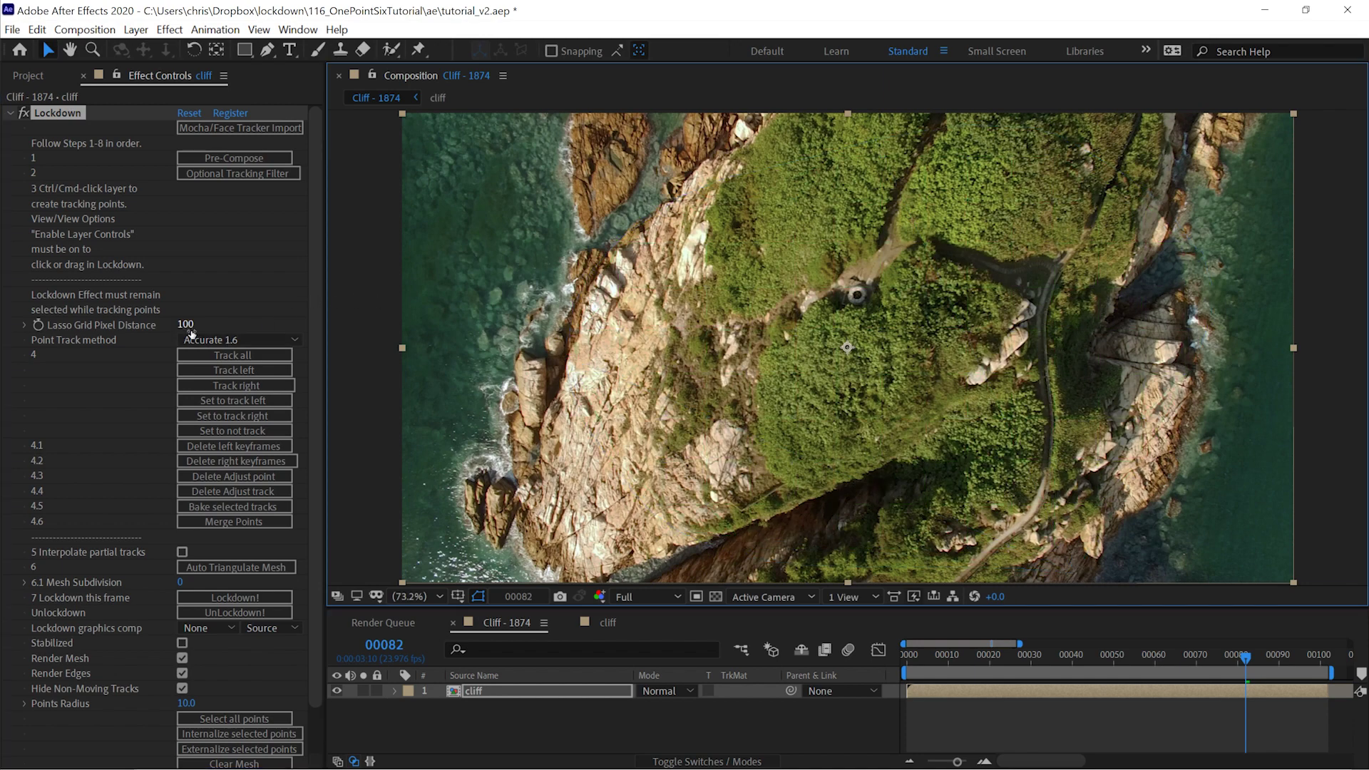
Re-lasso the island with the grid spacing reduced to 25 pixels
click(188, 327)
text(25)
key(Return)
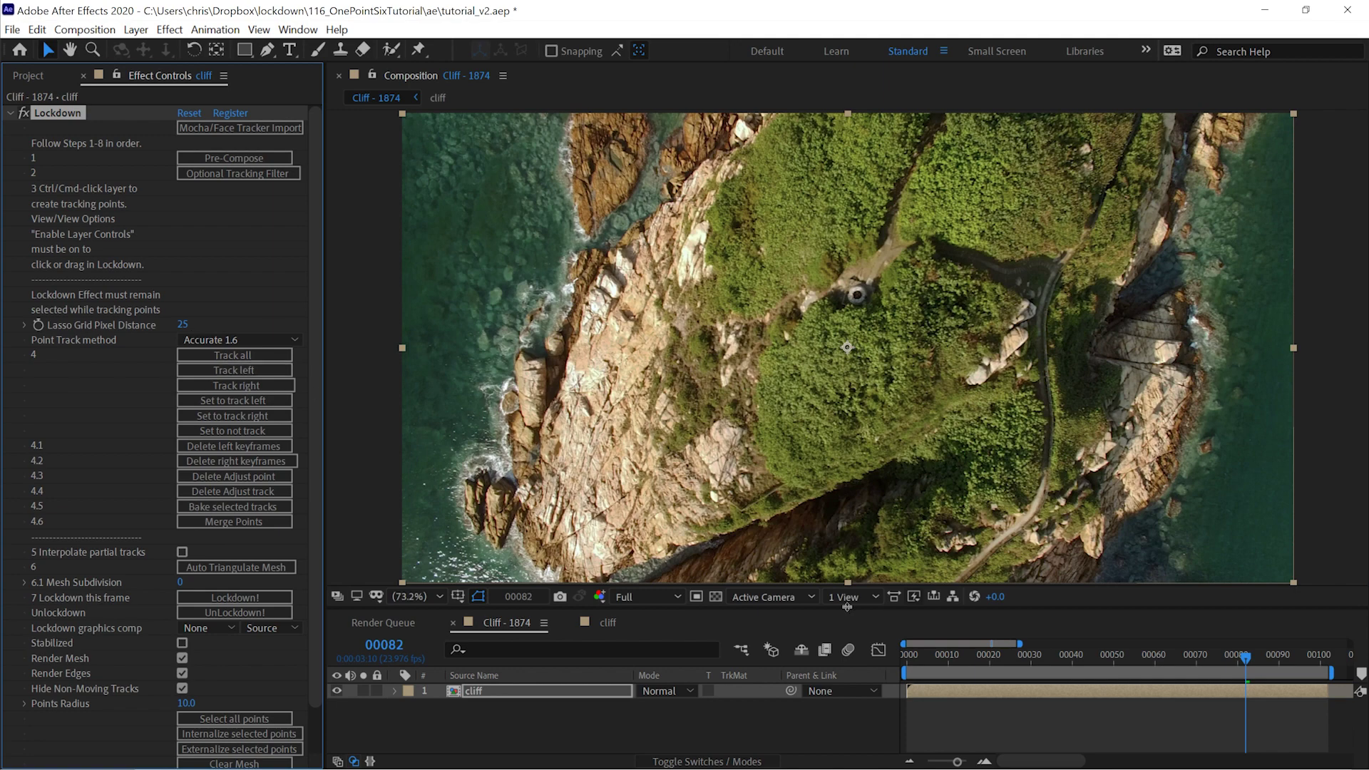
click(849, 507)
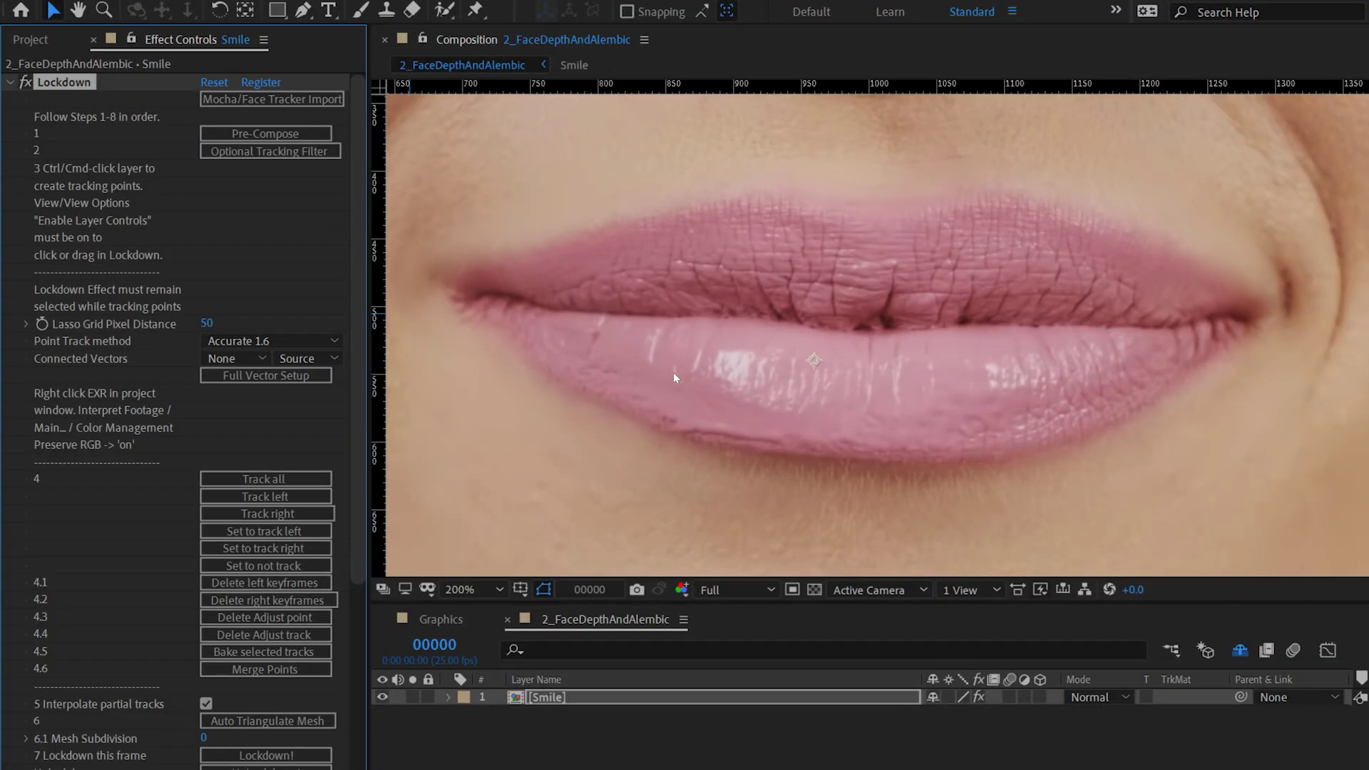
Place tracking points on the lips and join them into a closed loop of mesh edges
ctrl+click(730, 335)
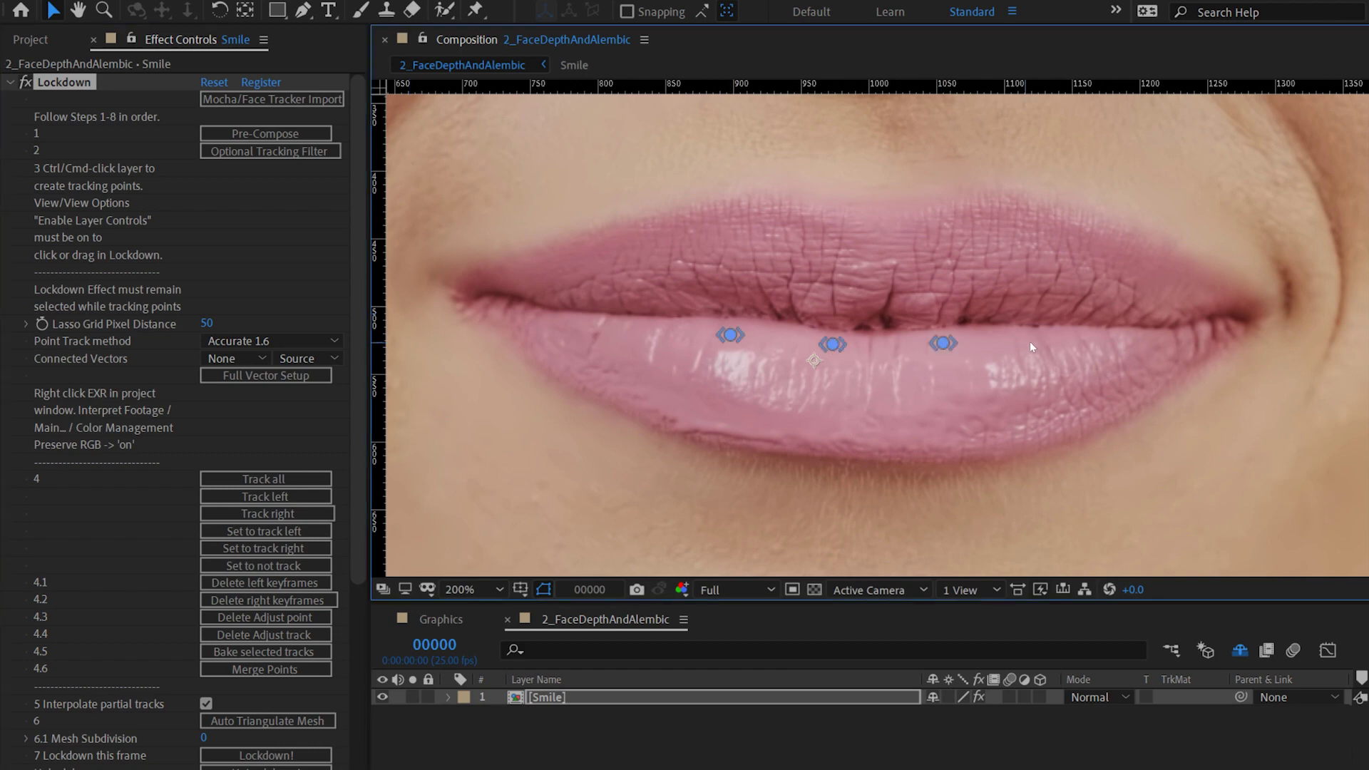
ctrl+click(955, 448)
ctrl+click(832, 450)
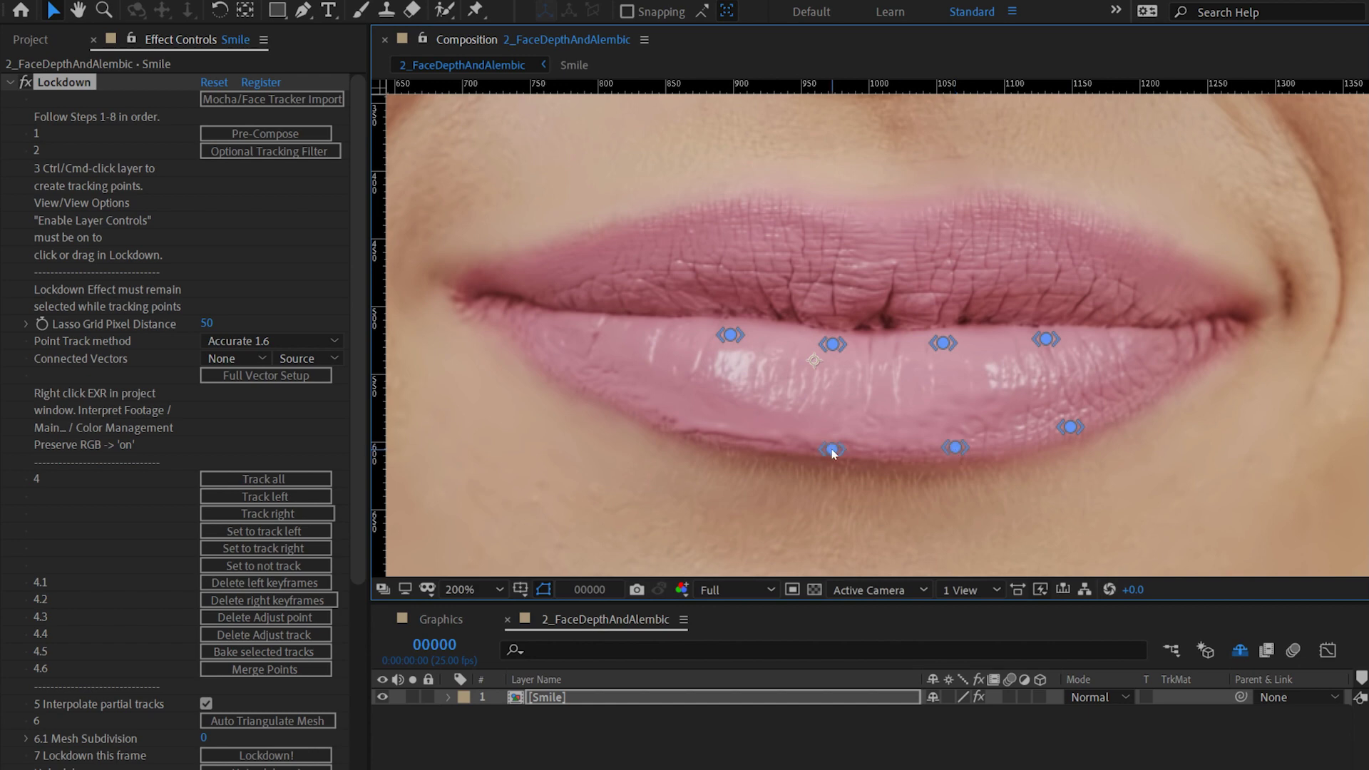
click(730, 336)
click(832, 346)
click(942, 343)
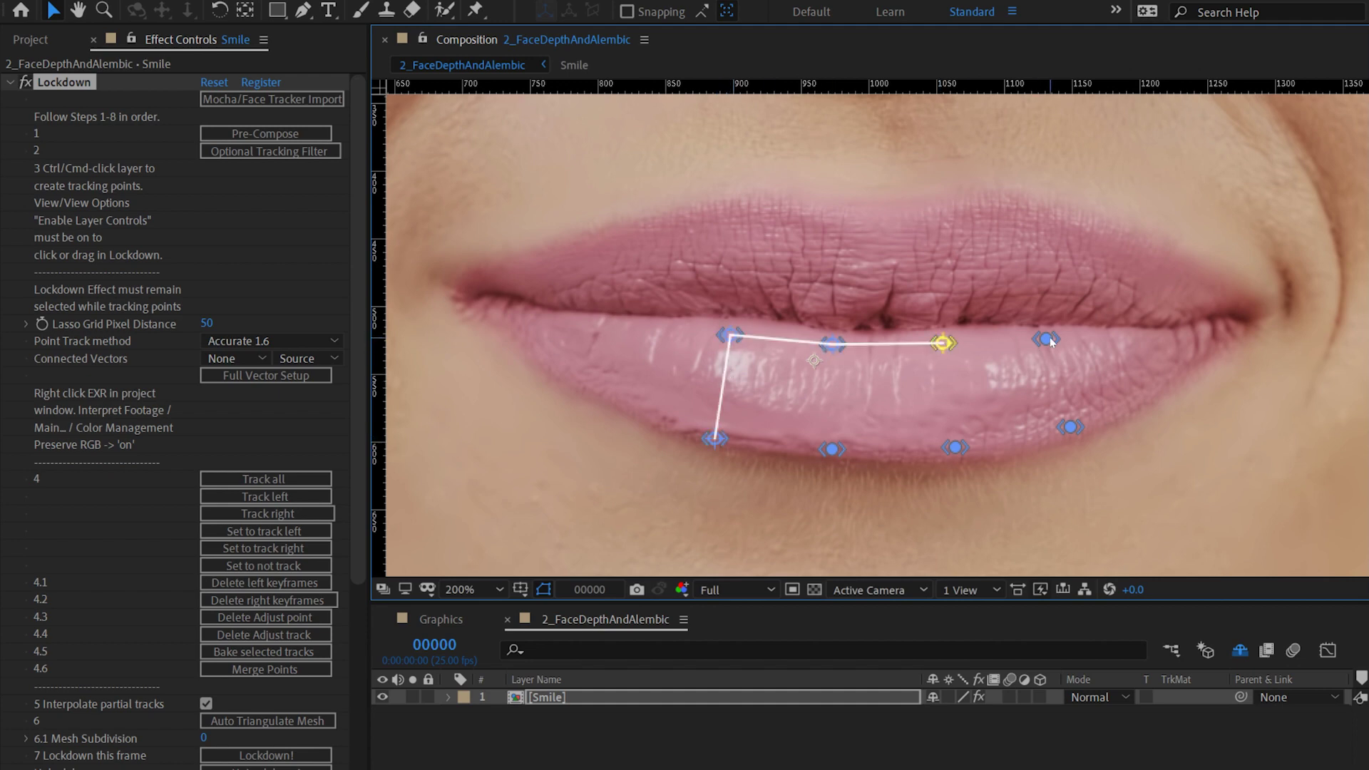
click(1071, 427)
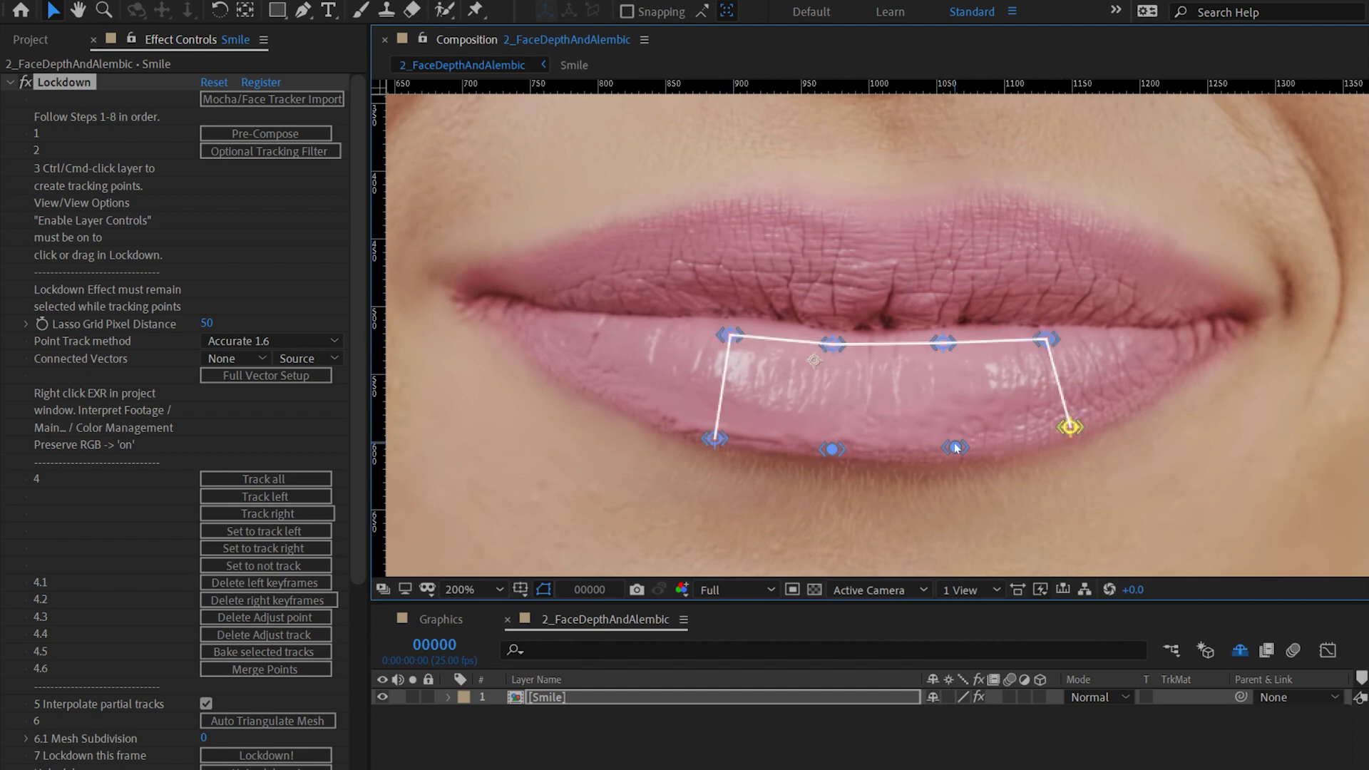
click(955, 447)
click(832, 449)
click(714, 438)
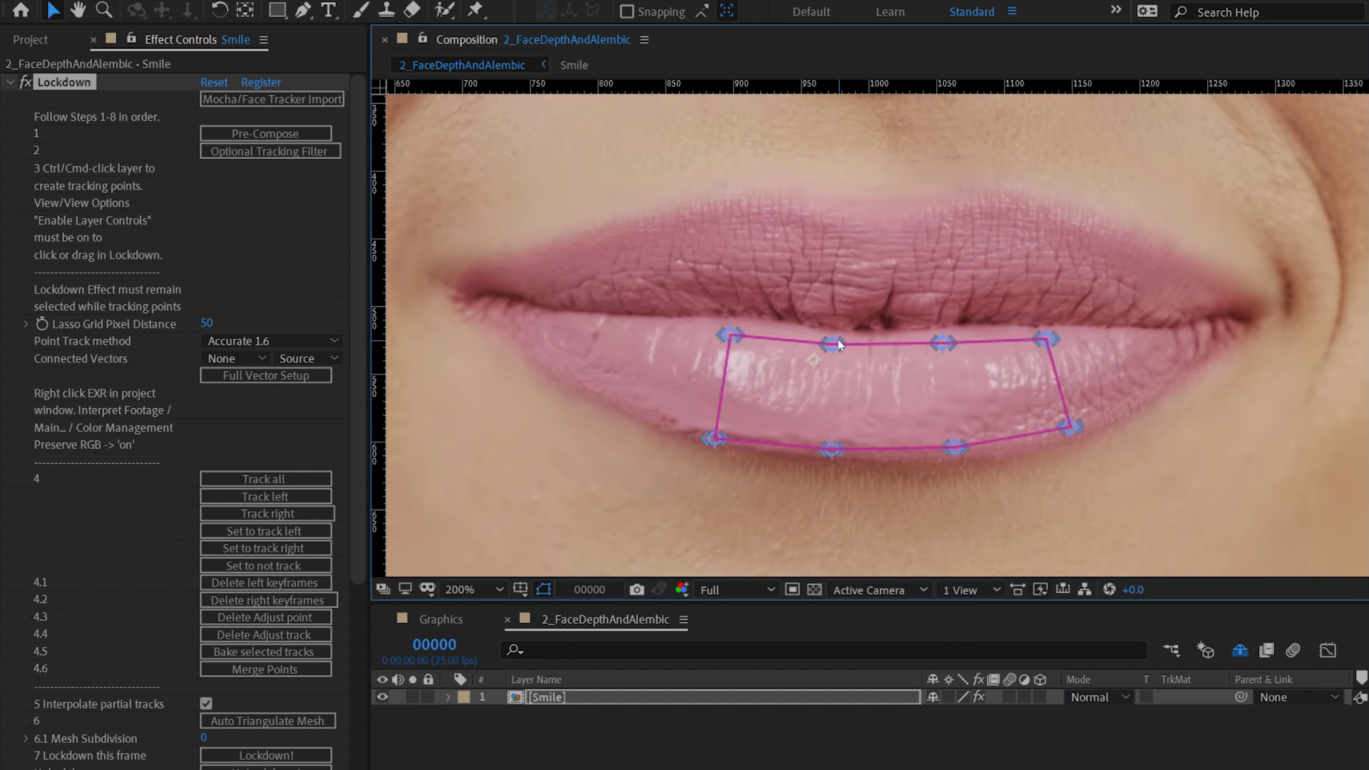
Split the lip loop with a middle vertical edge, close the right quad, and toggle the left edge
click(832, 344)
click(832, 449)
click(943, 343)
click(954, 447)
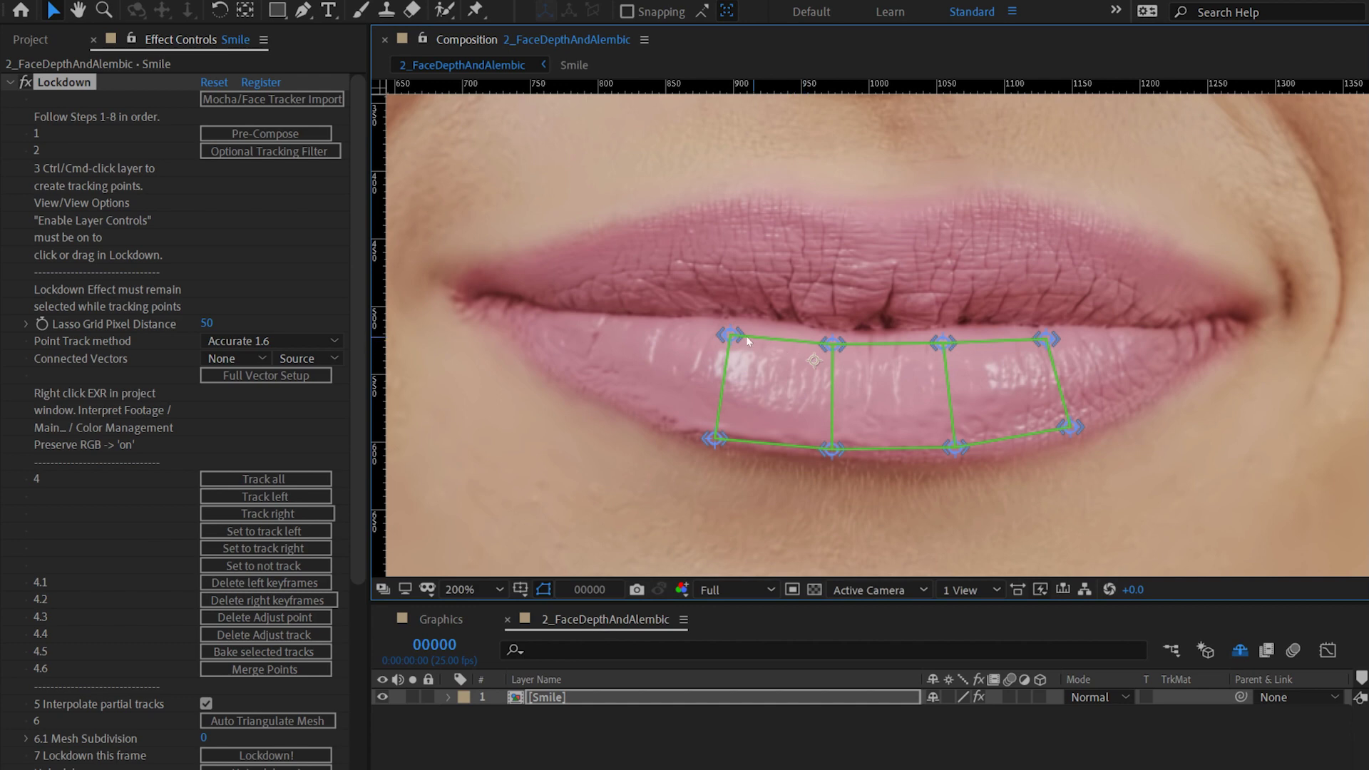
click(725, 367)
click(724, 365)
Try cutting the vertical edges and lasso-deleting the right columns, undoing both to restore the mesh
drag(687, 369, 1129, 385)
drag(1128, 388, 1128, 388)
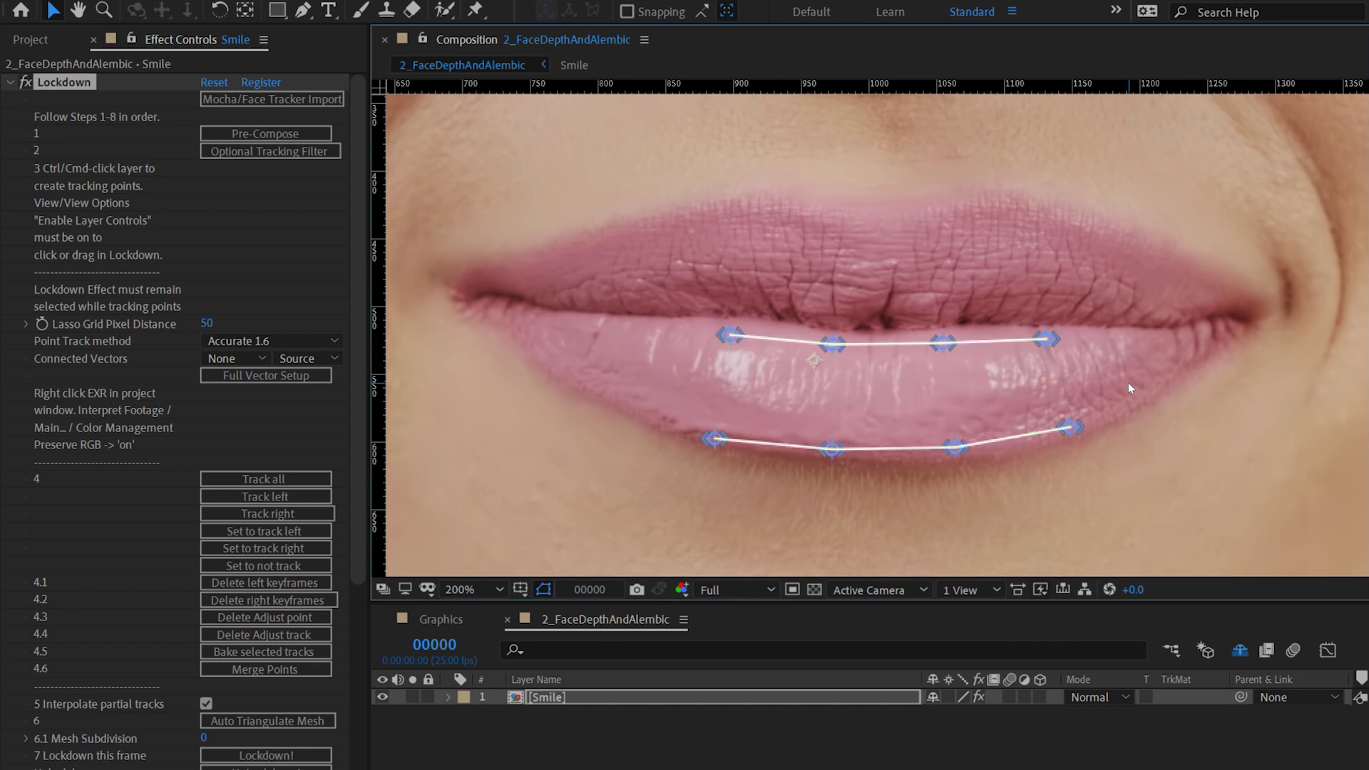
key(ctrl+z)
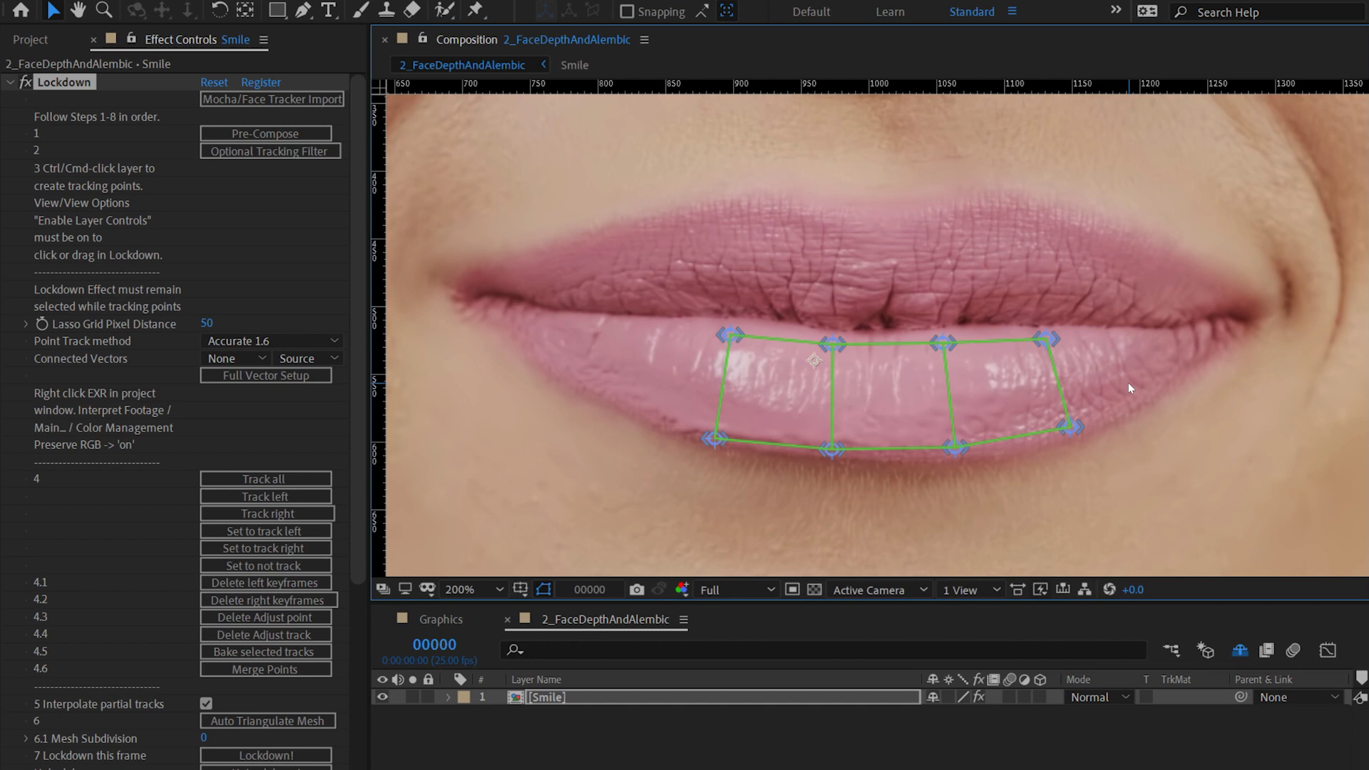
mouse_move(1028, 518)
mouse_down()
mouse_move(913, 456)
mouse_move(870, 312)
mouse_move(929, 251)
mouse_move(1104, 251)
mouse_up()
key(ctrl+z)
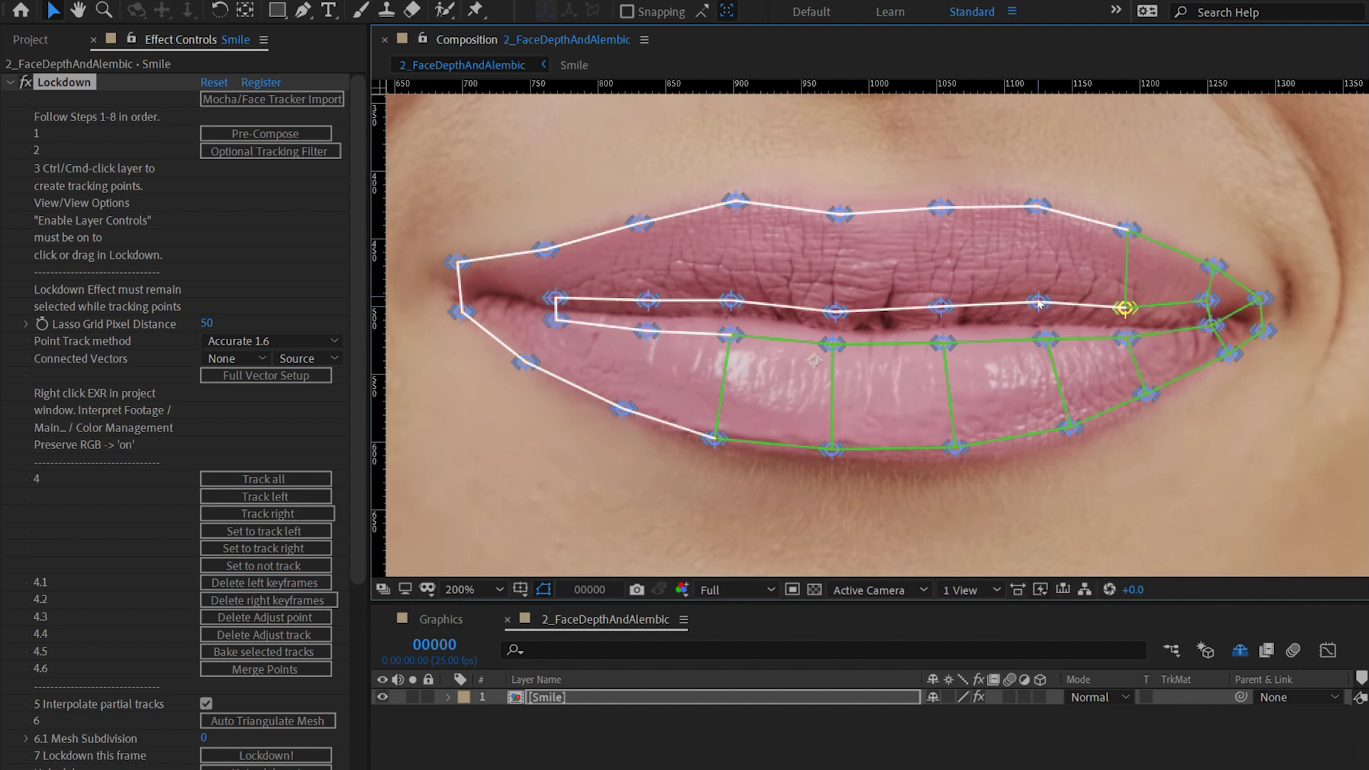
drag(353, 237, 337, 368)
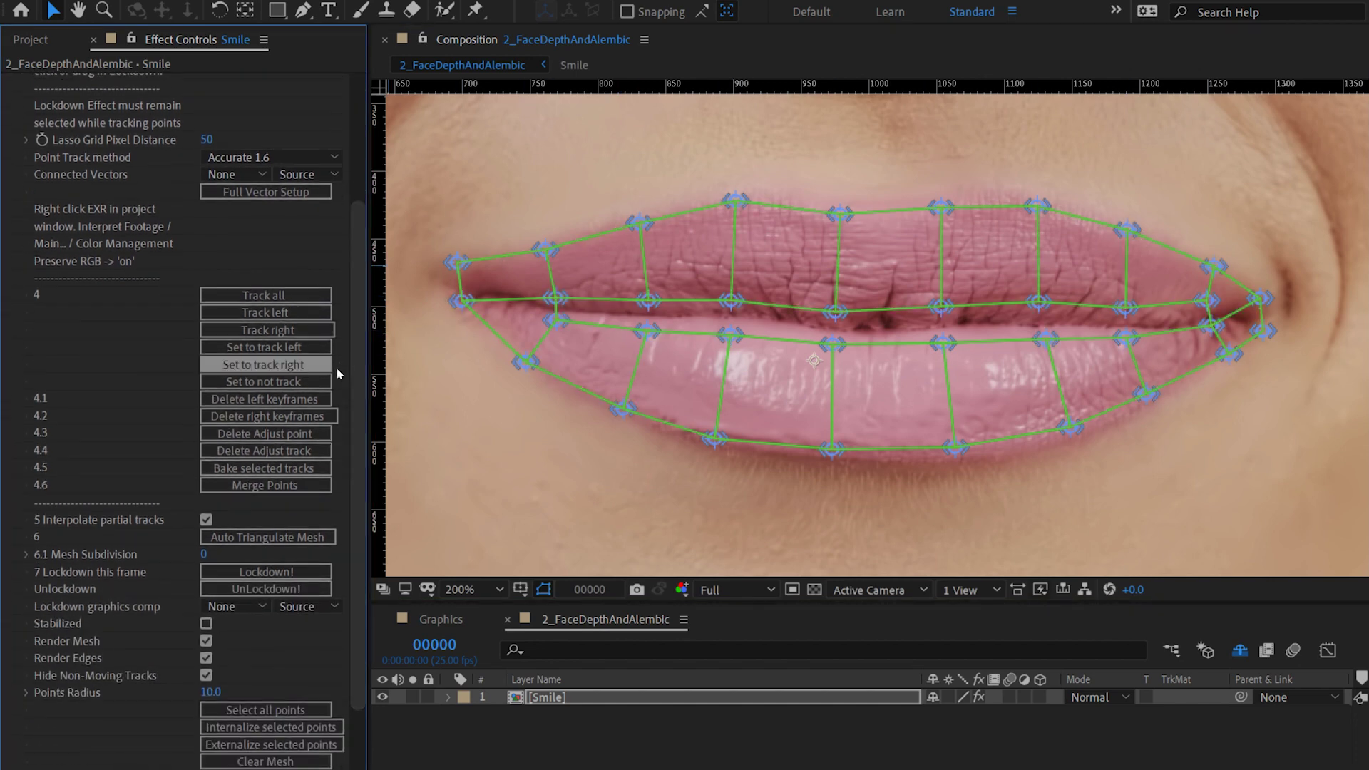
Try Mesh Subdivision values of 1, 2 and 3 on the lip mesh
click(203, 555)
text(1)
key(BackSpace)
text(2)
key(Return)
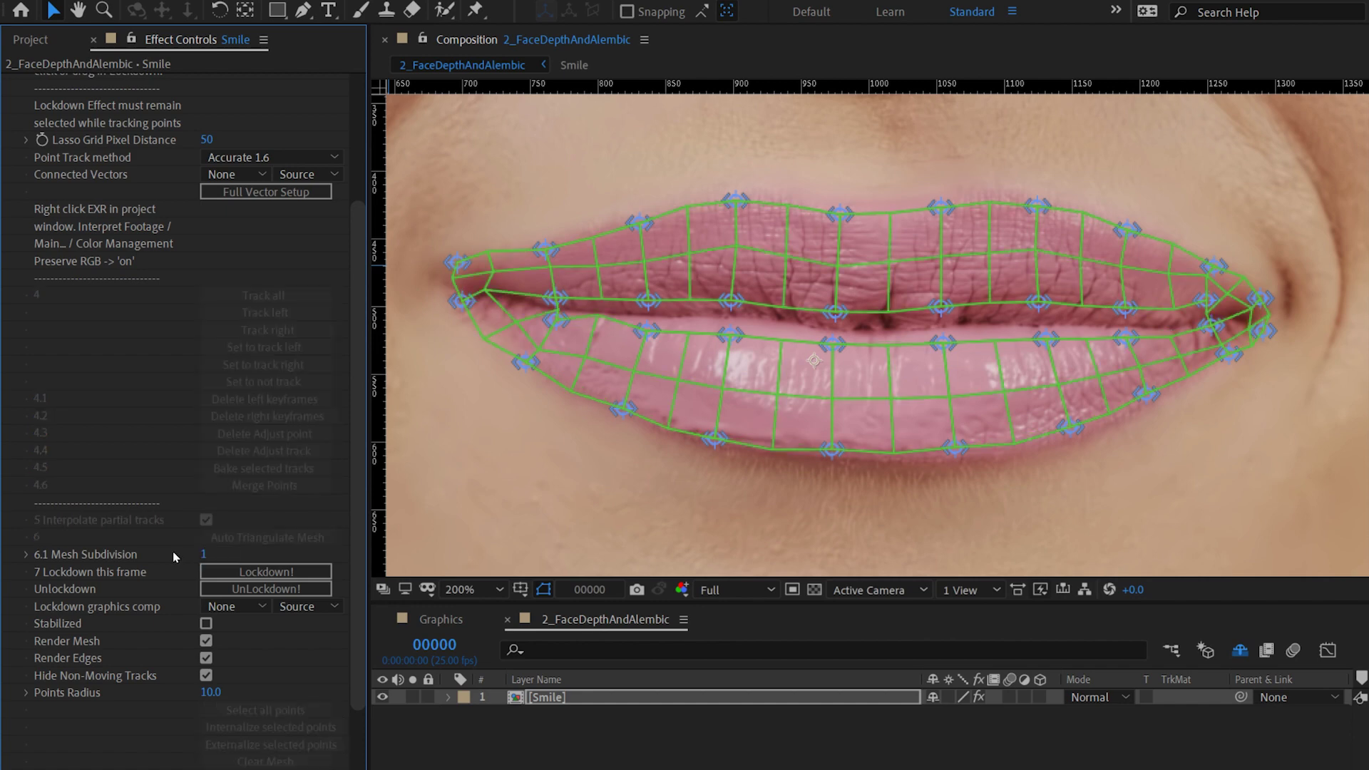
click(203, 555)
text(3)
key(Return)
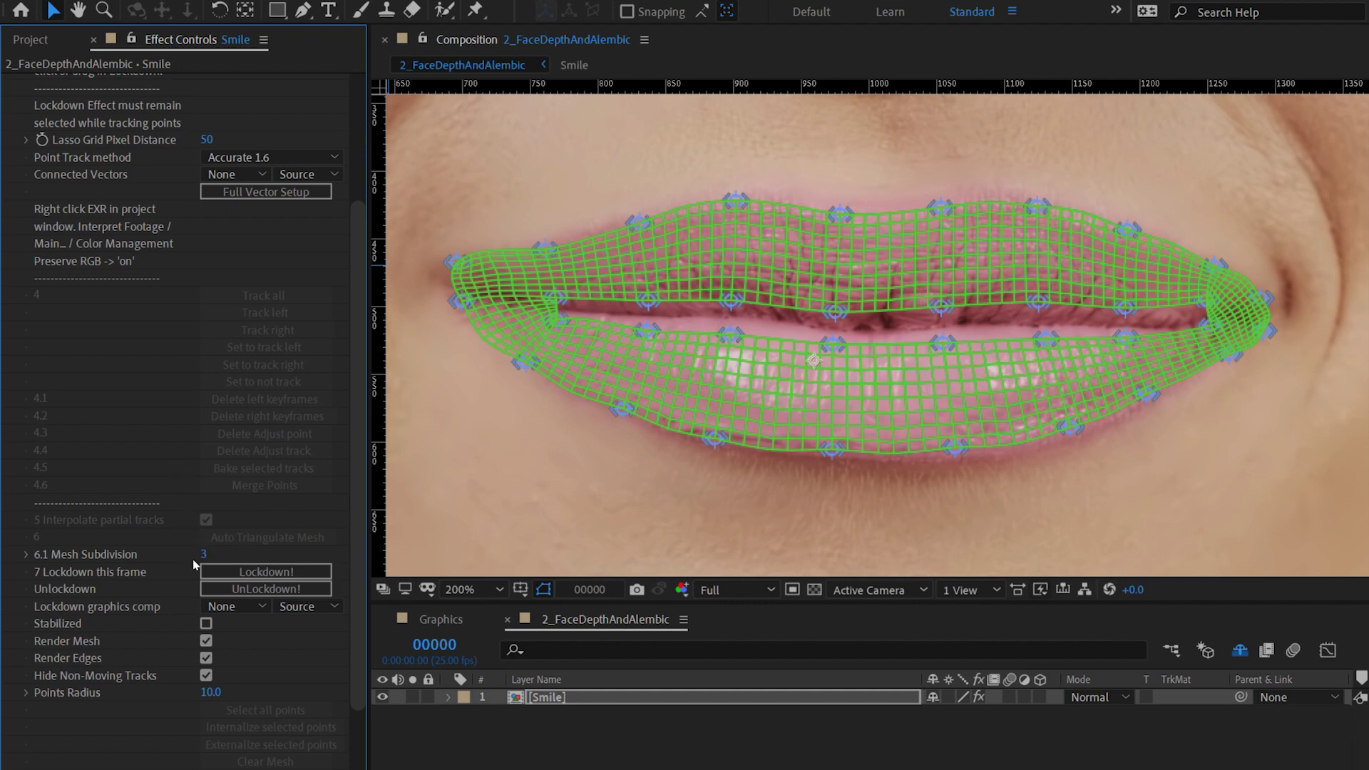
Reset Mesh Subdivision to 0 and widen the timeline to show the graph
text(0)
key(Return)
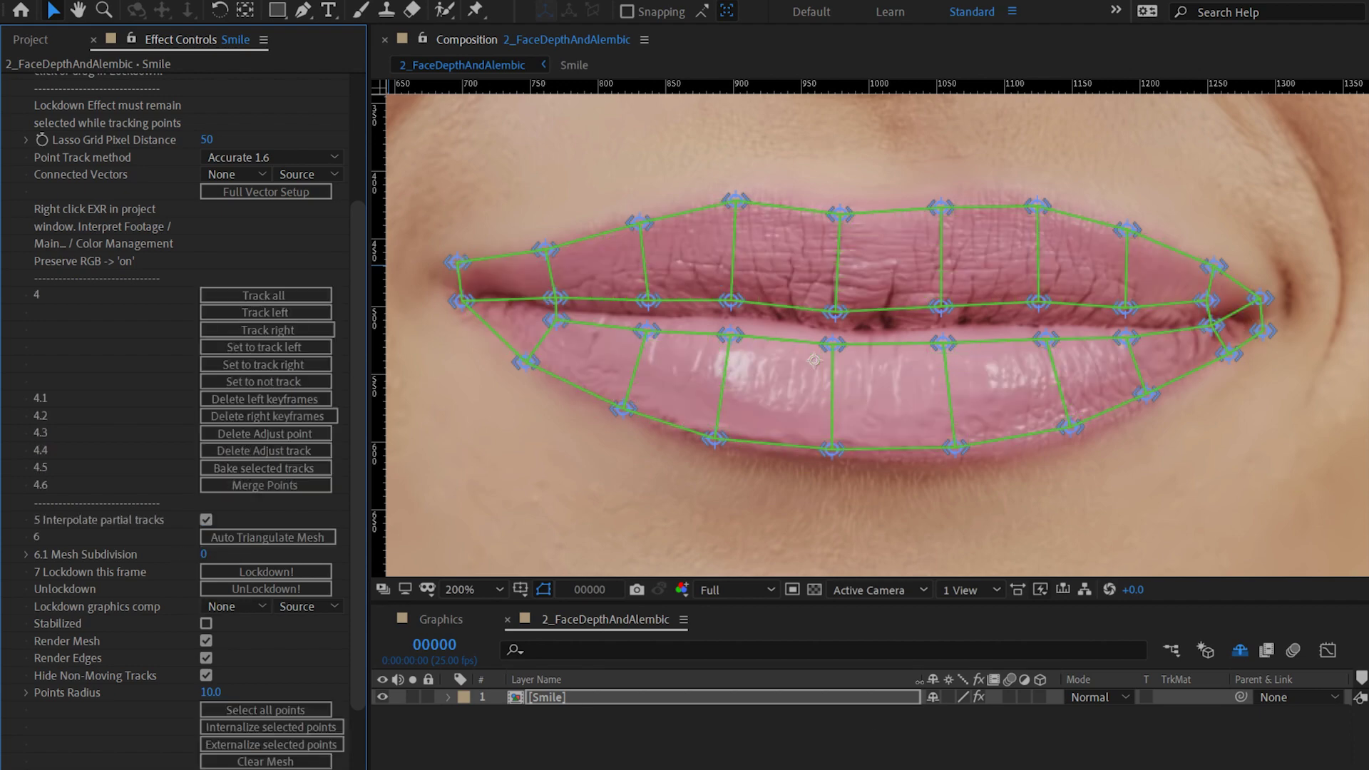
drag(921, 679, 654, 686)
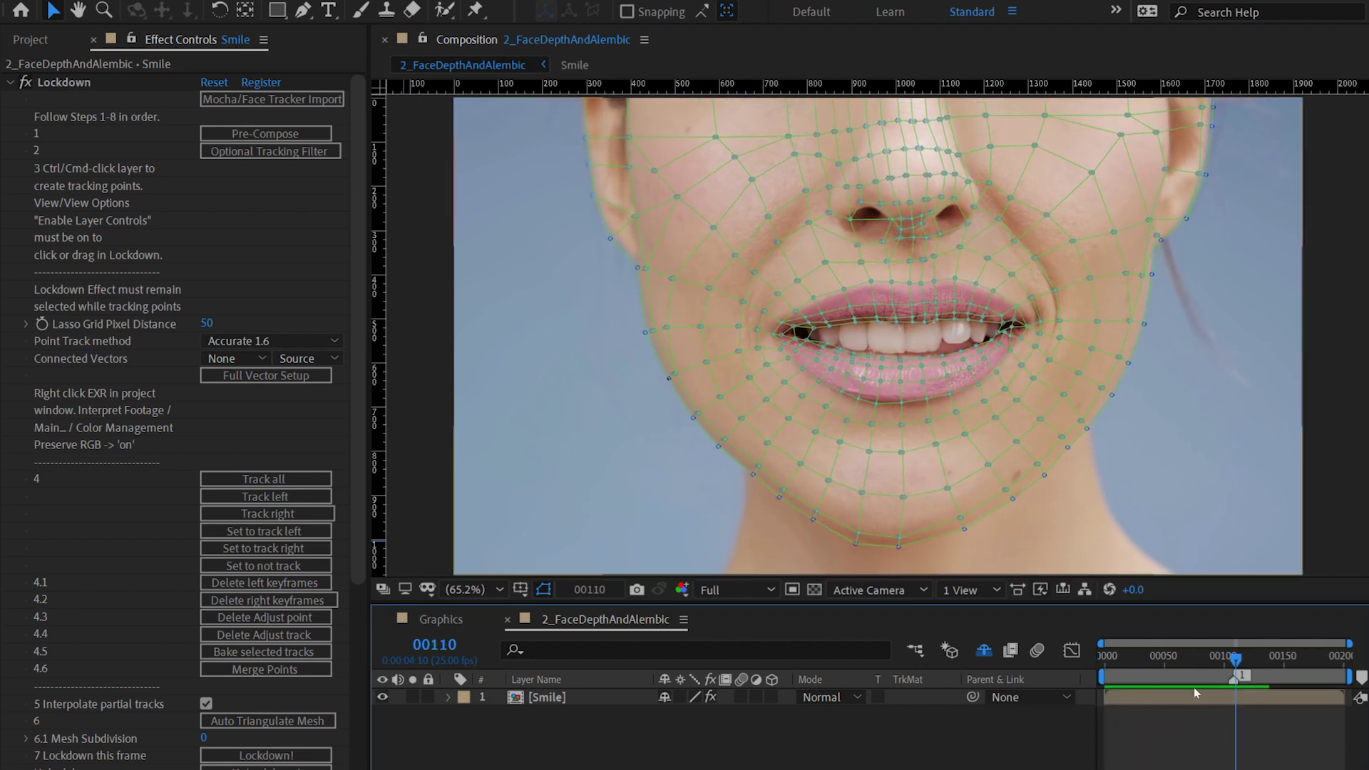
Lock down the tracked face and set the Smile Stabilized checkerboard to width 69, 100% opacity
click(312, 754)
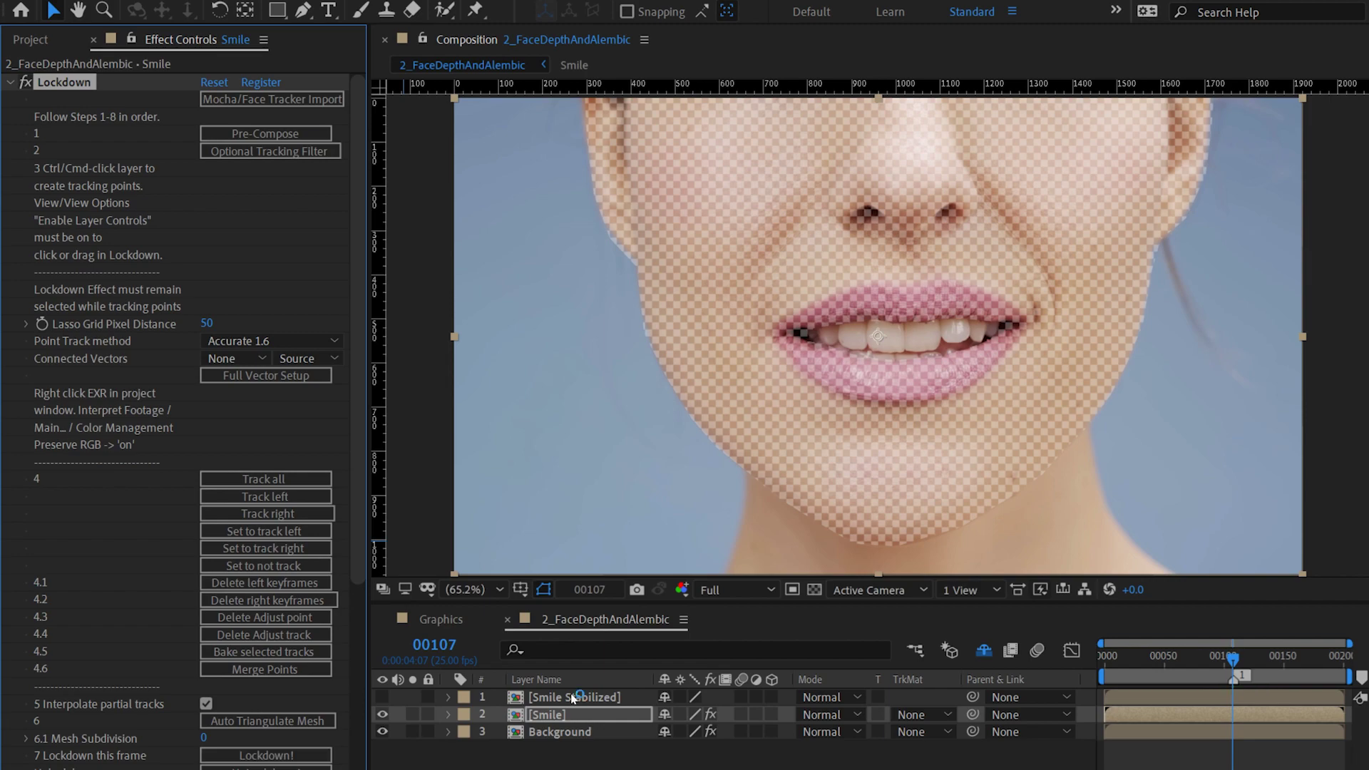
double_click(571, 697)
drag(206, 159, 264, 165)
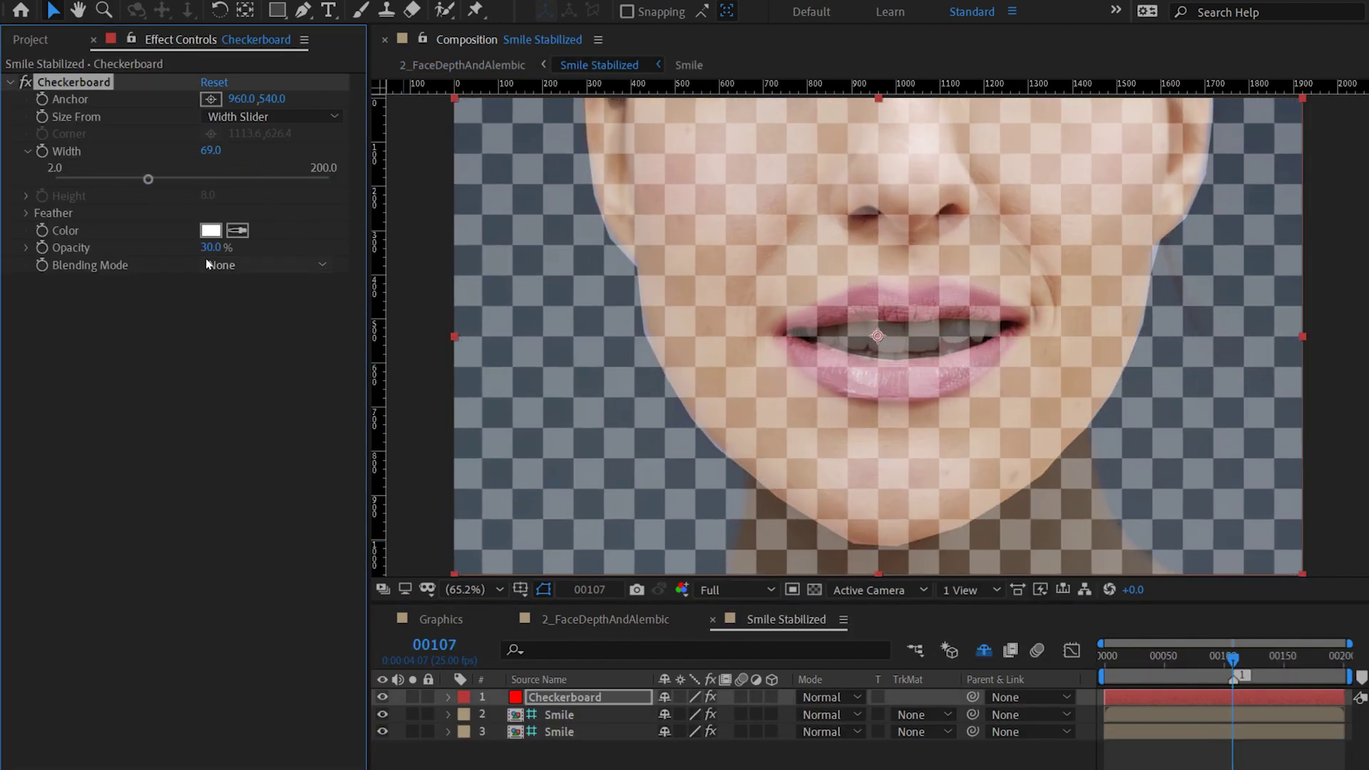
drag(211, 248, 356, 265)
In 2_FaceDepthAndAlembic, give the Smile layer Mesh Subdivision 2 and preview from the start
click(606, 619)
key(space)
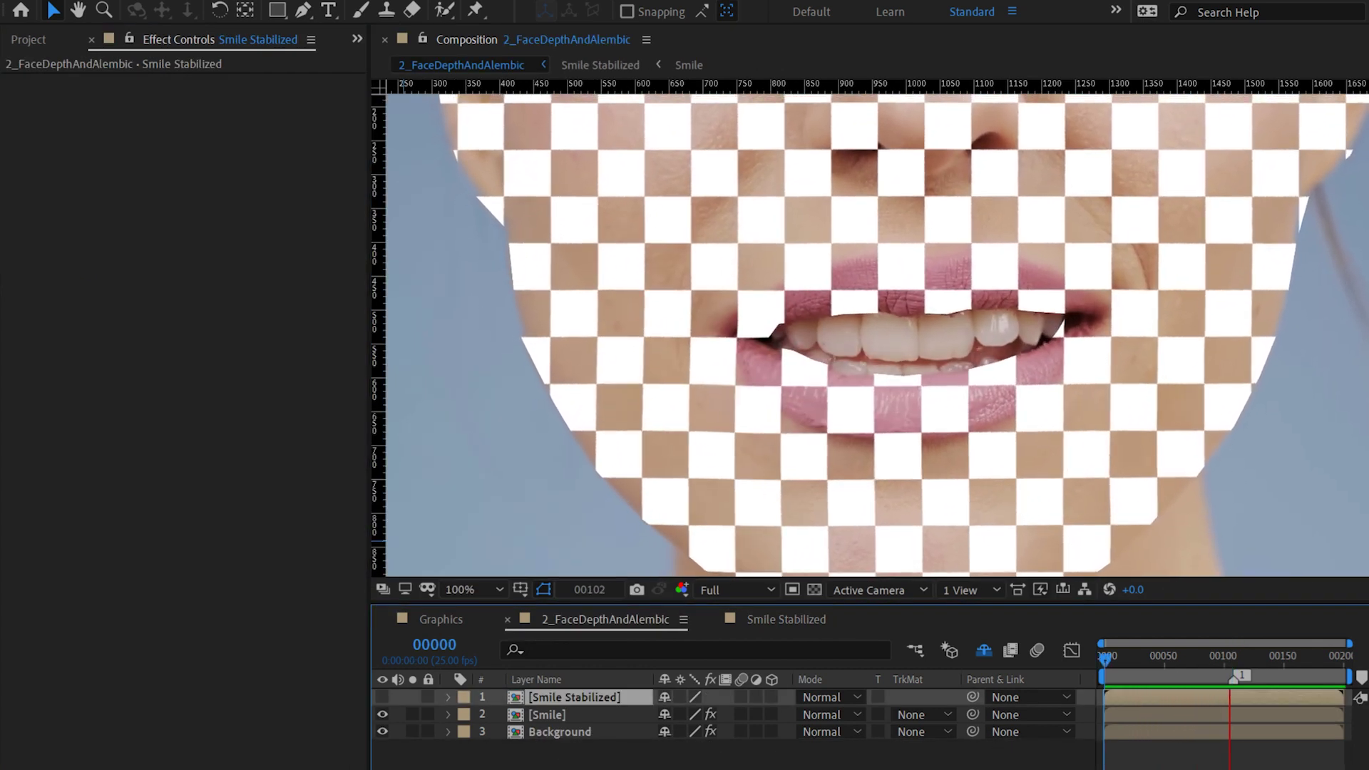
click(547, 714)
click(217, 632)
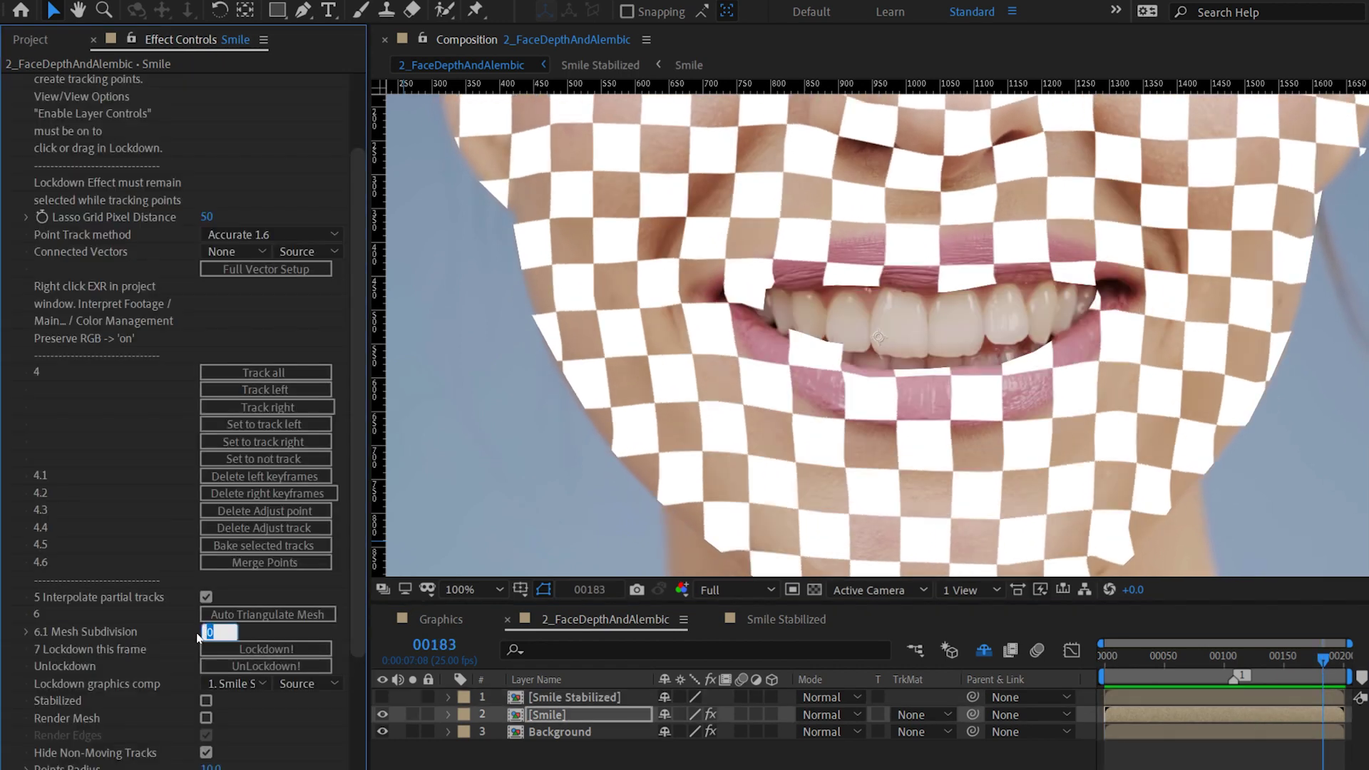
text(2)
key(Return)
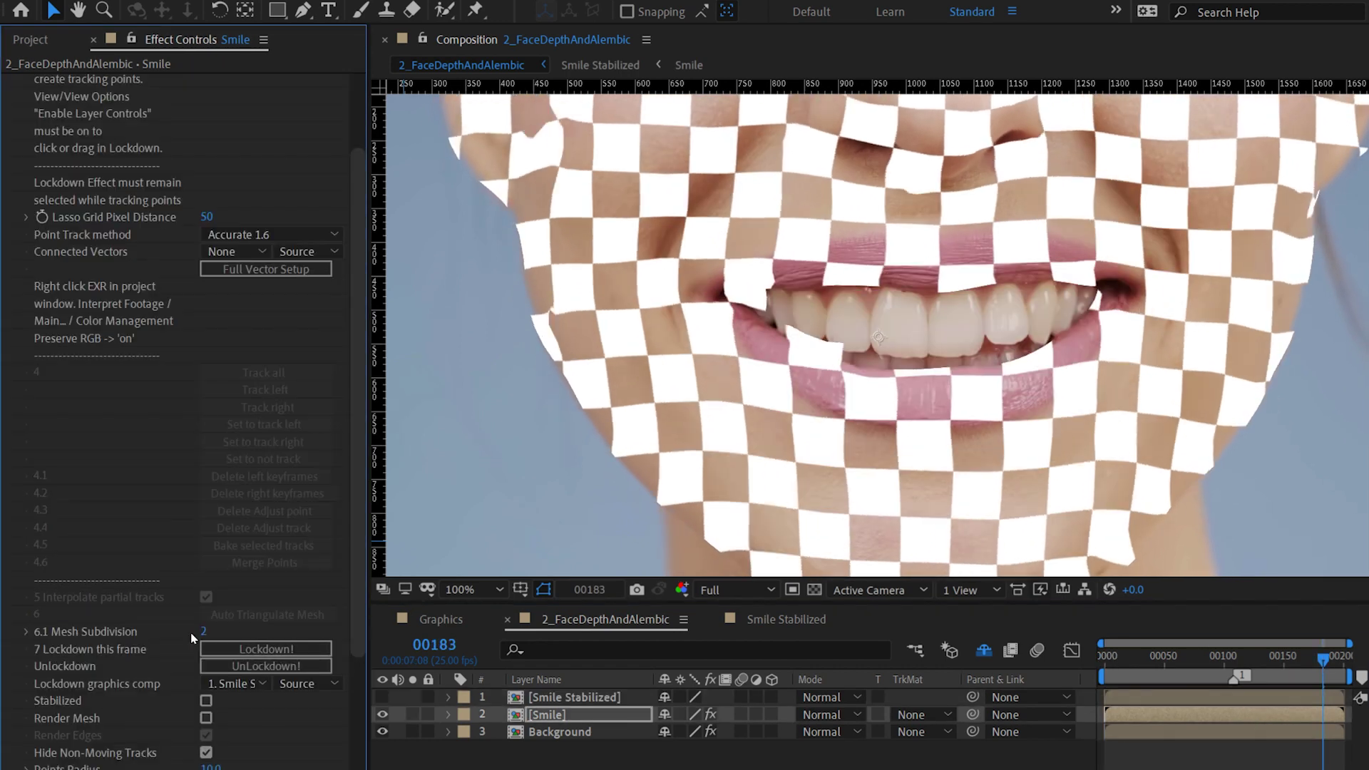
key(space)
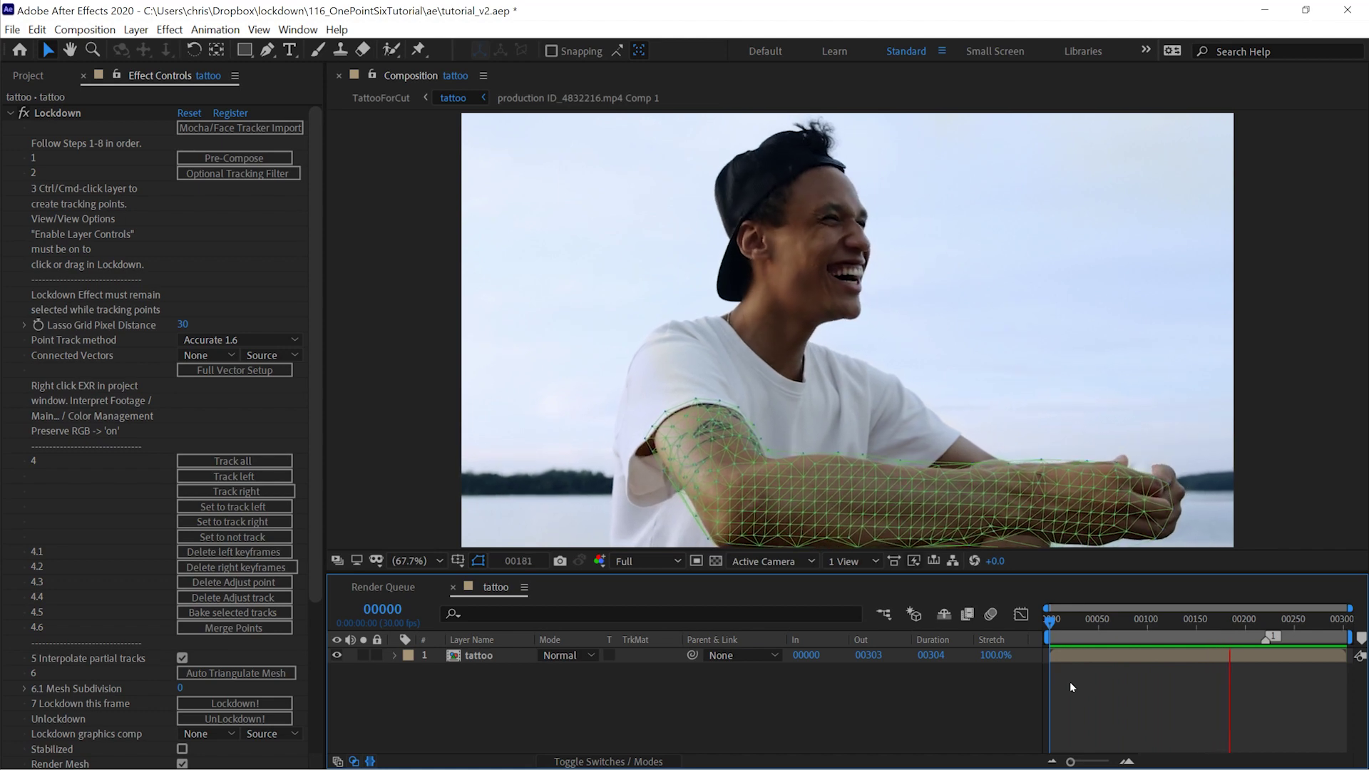
Stop playback at frame 220 and lock down the tracked forearm with Lockdown!
key(space)
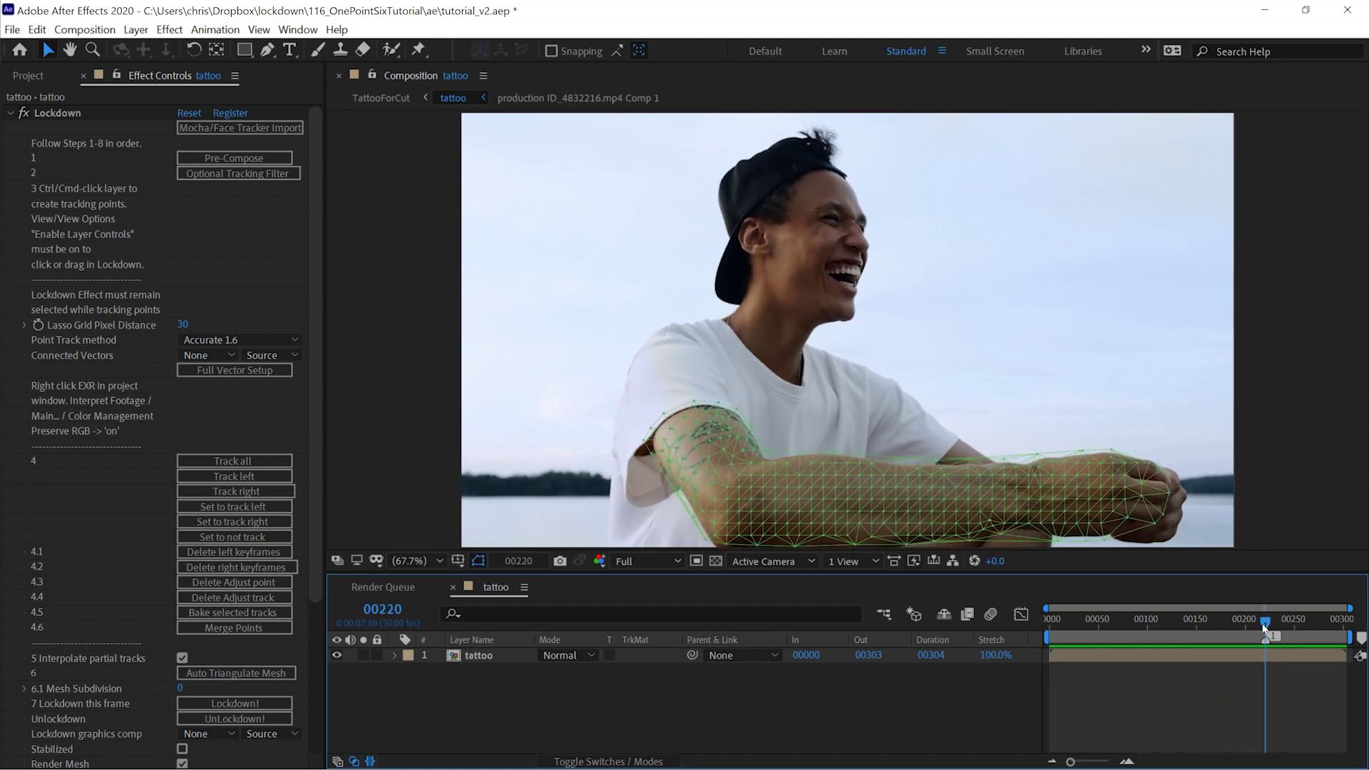
click(230, 705)
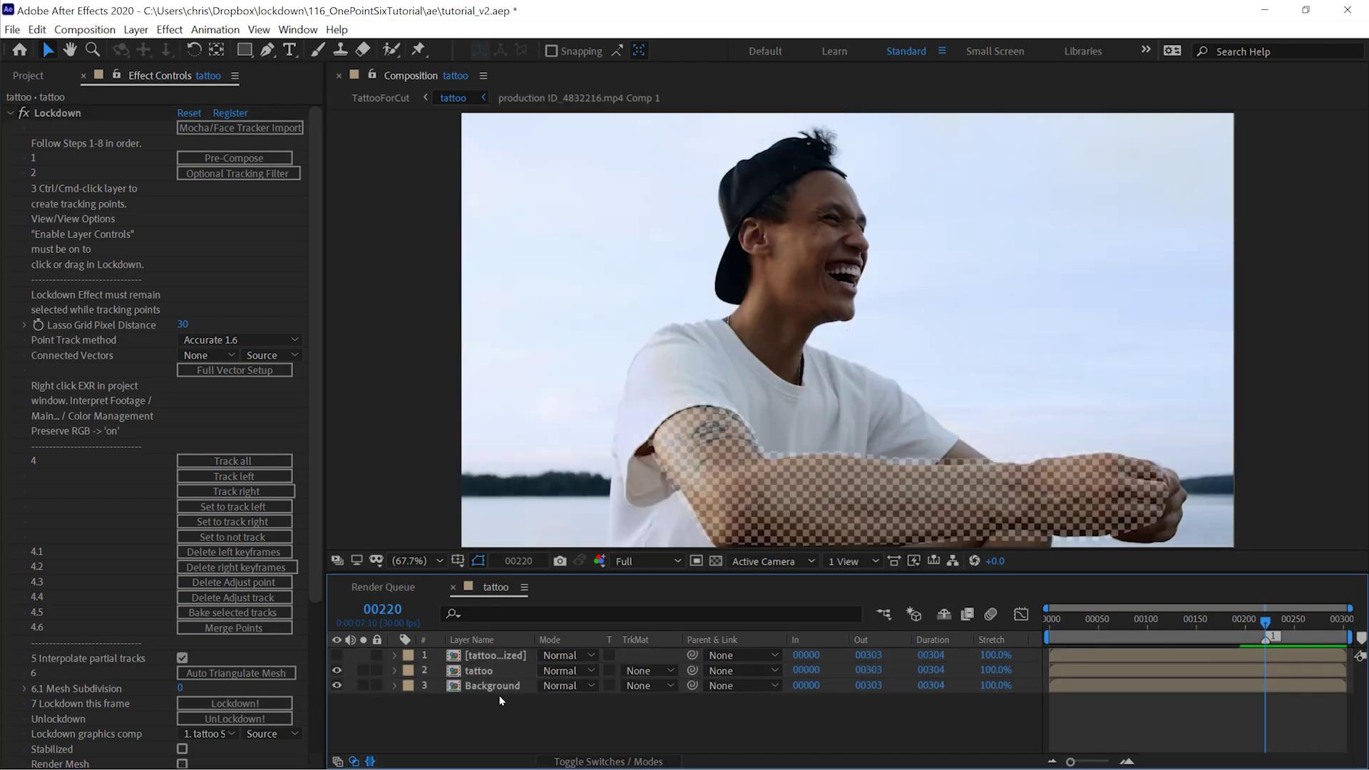
Open the tattoo Stabilized precomp and delete its Checkerboard layer
double_click(503, 662)
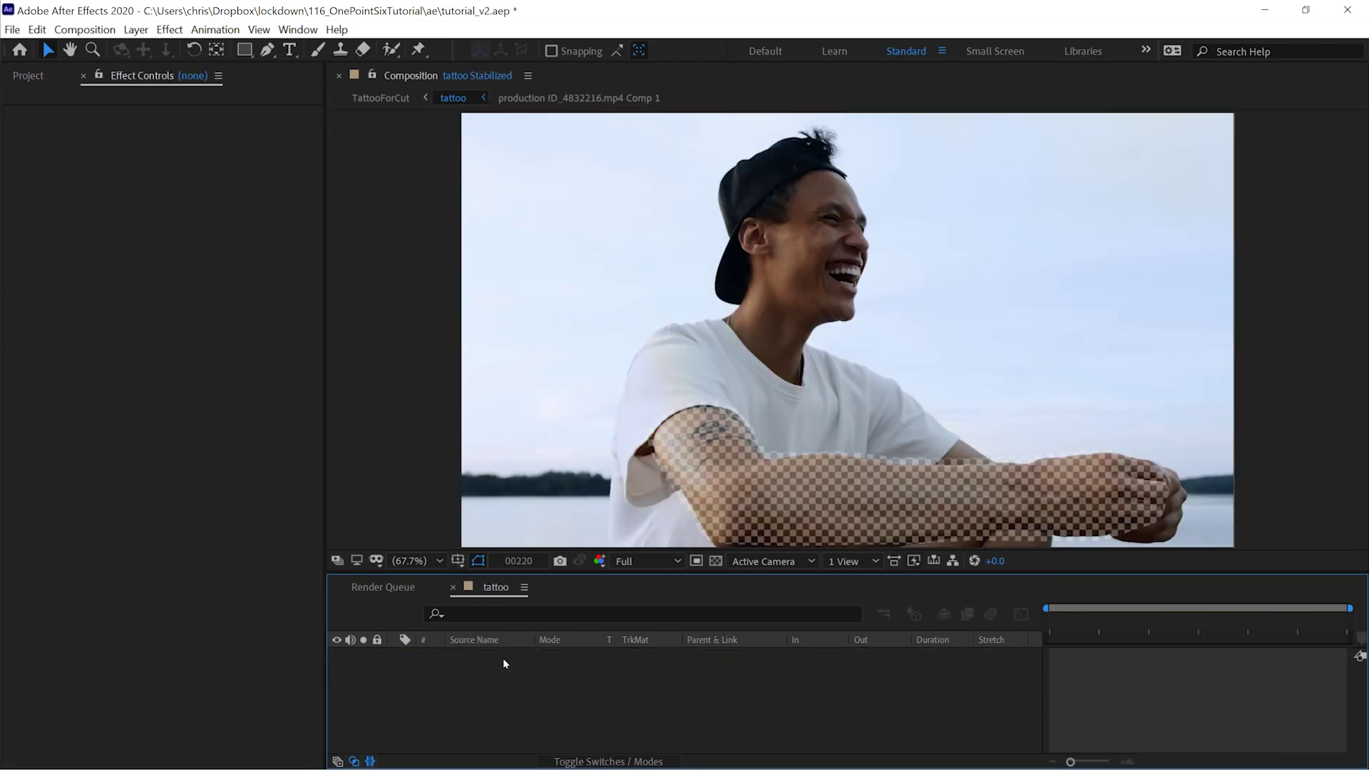
click(504, 662)
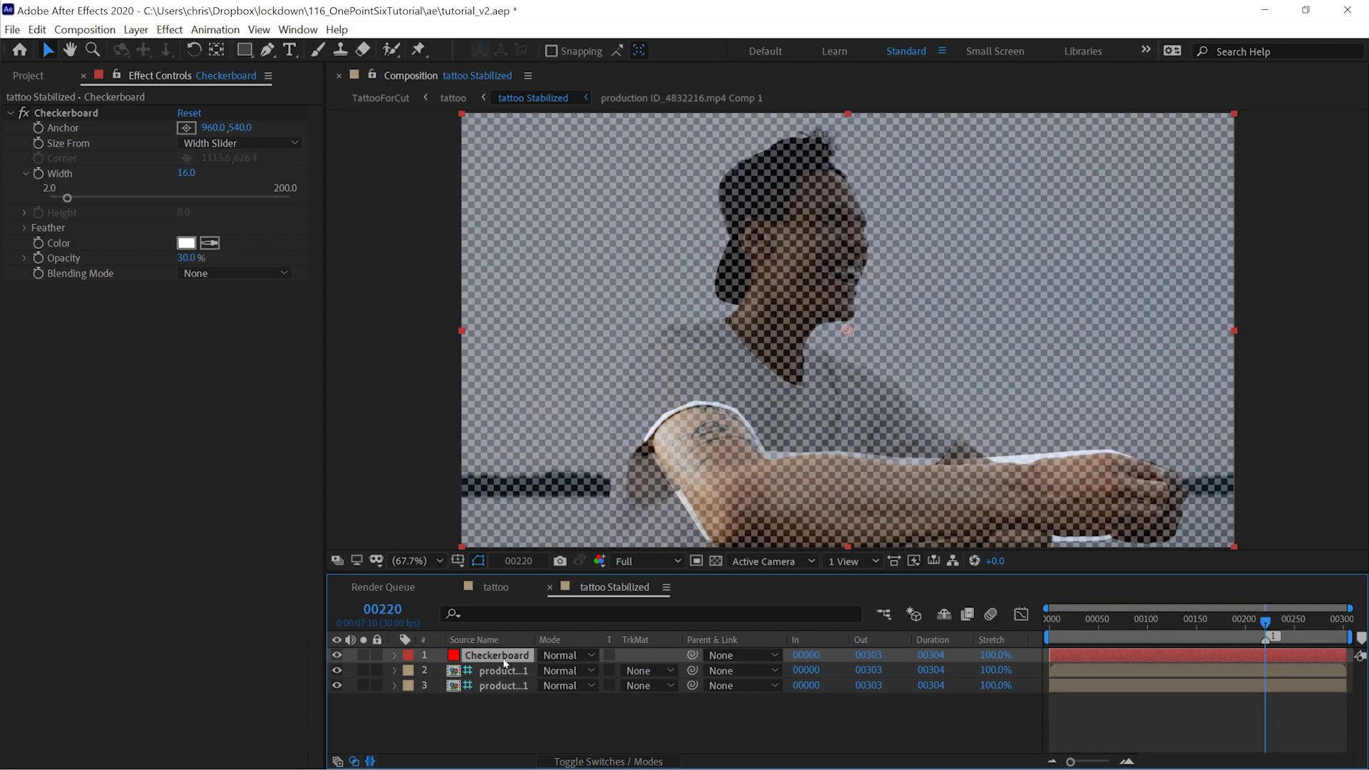
key(Delete)
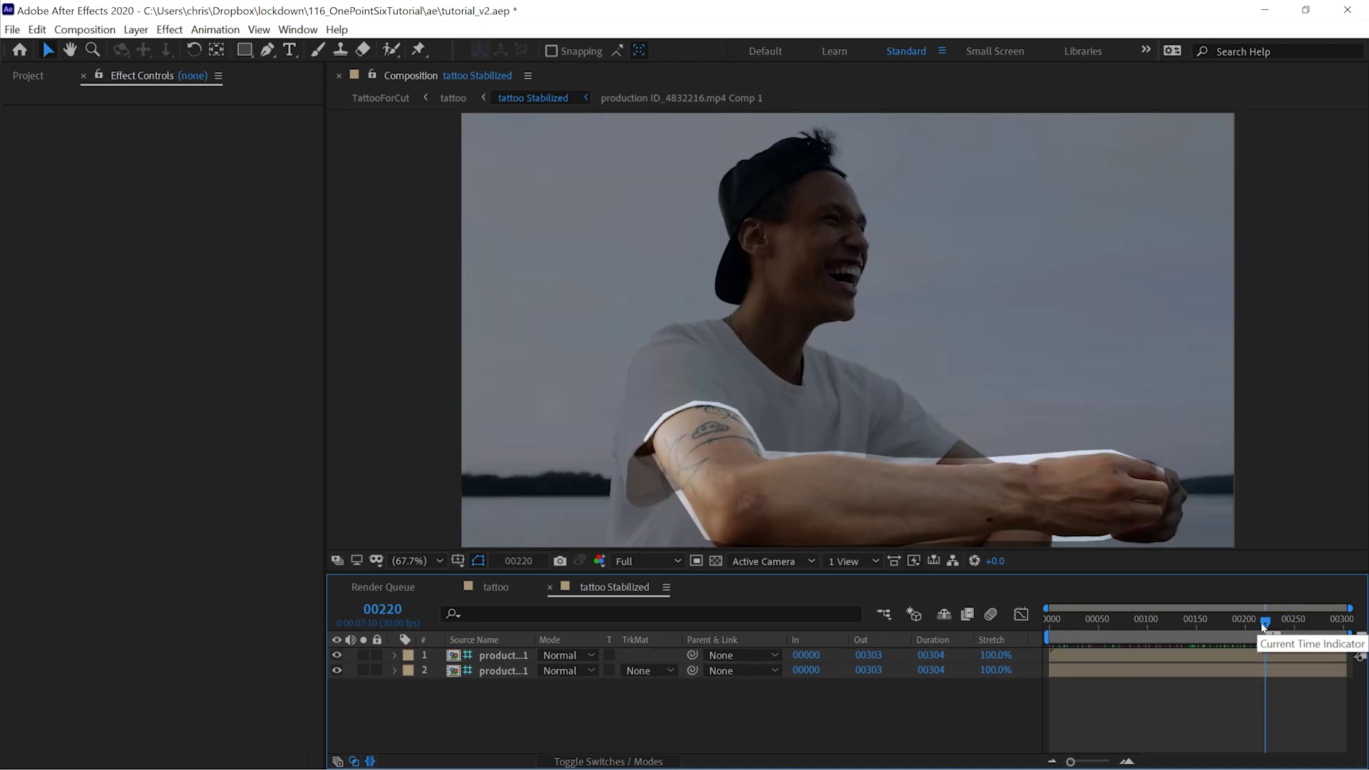
Play the stabilized arm from an earlier frame and turn off Guide Layer on the top layer
drag(1264, 625, 1346, 651)
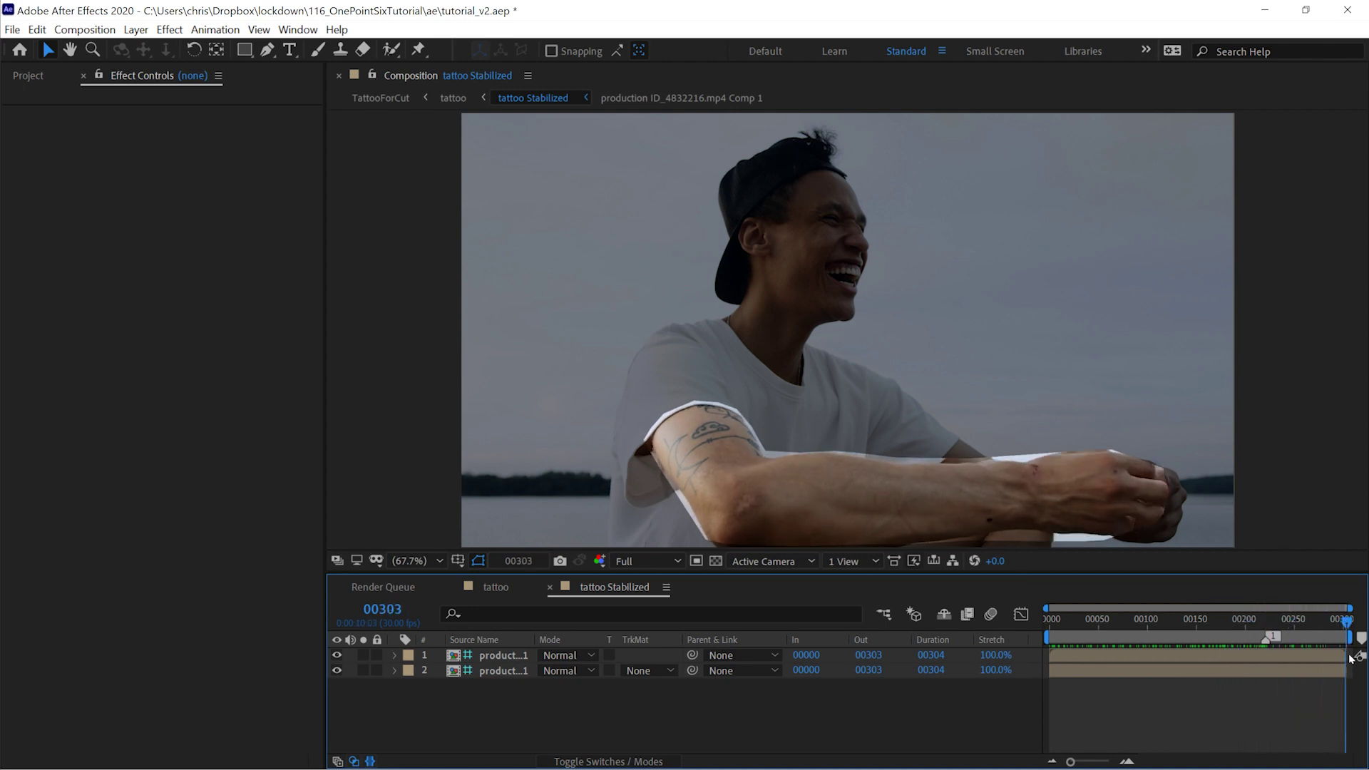
key(space)
key(space)
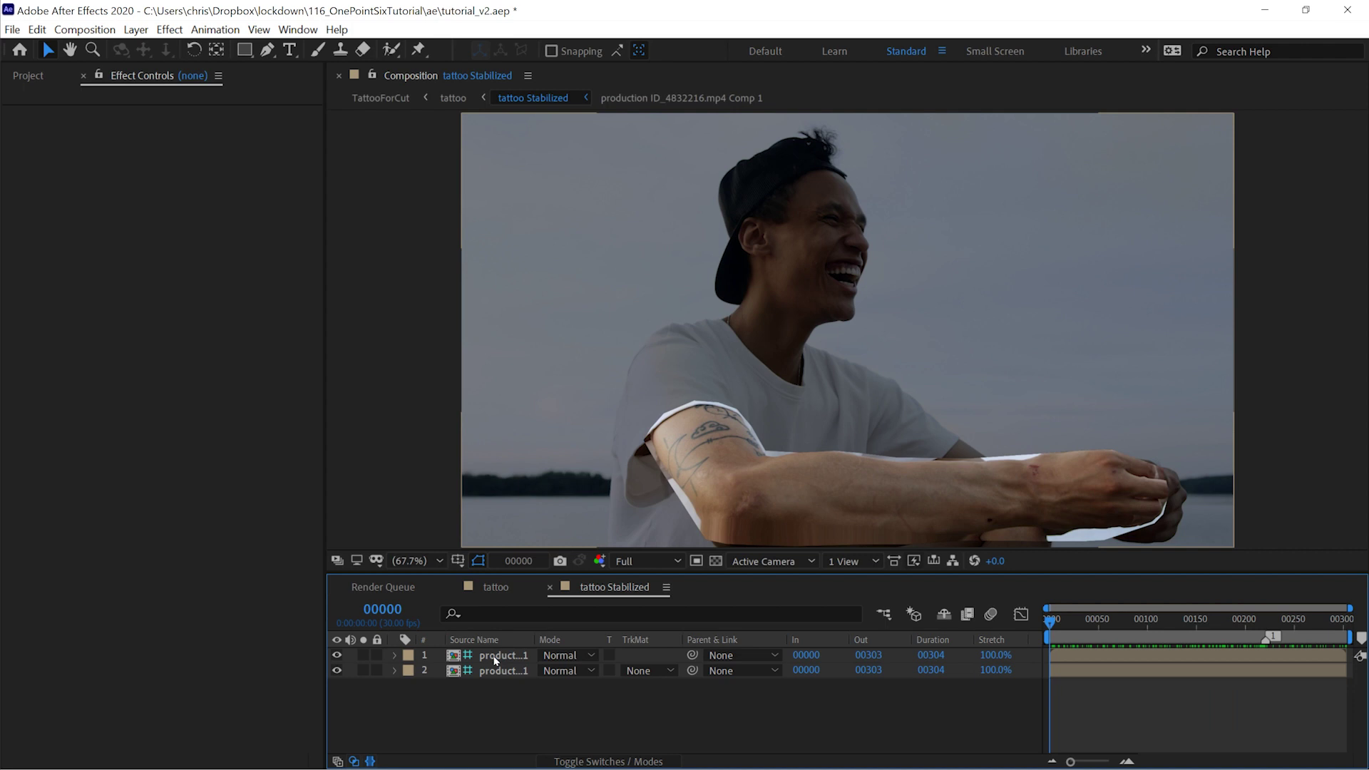
right_click(497, 660)
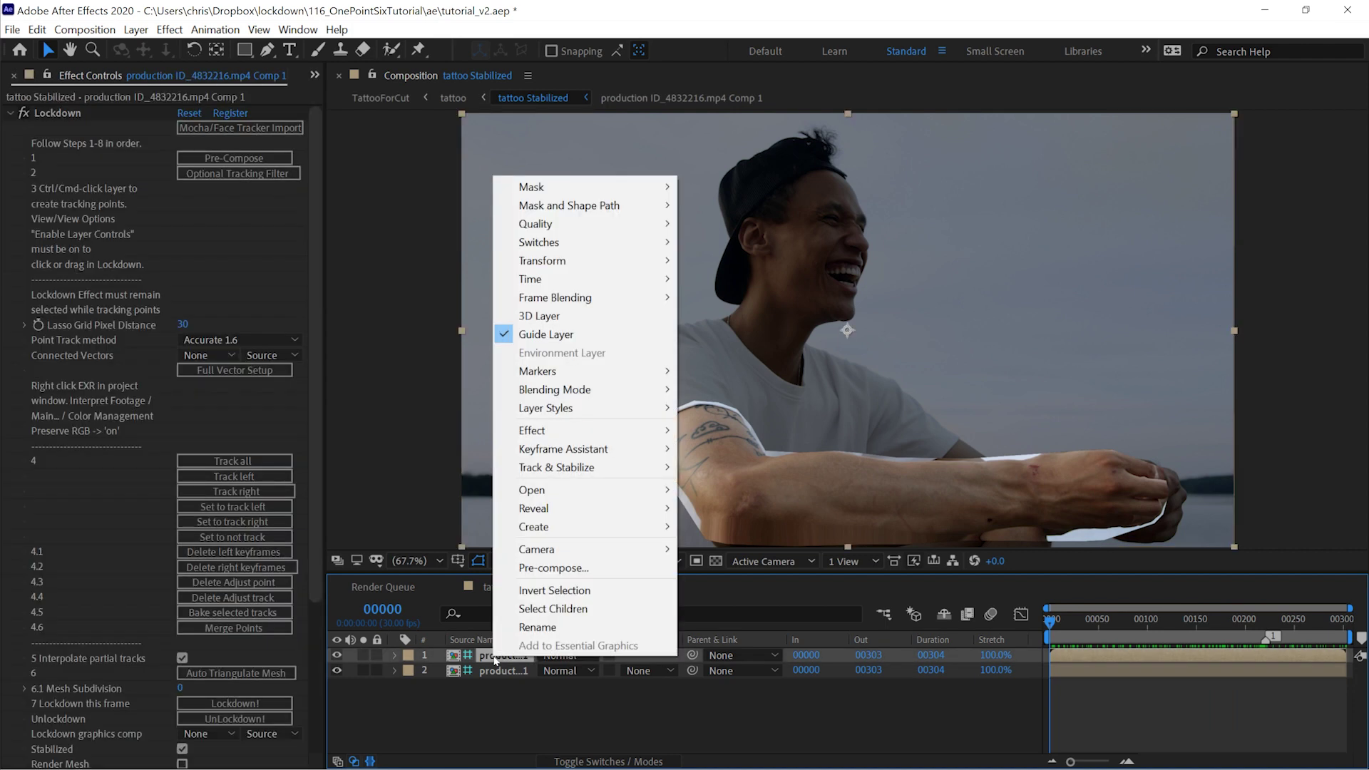
click(527, 333)
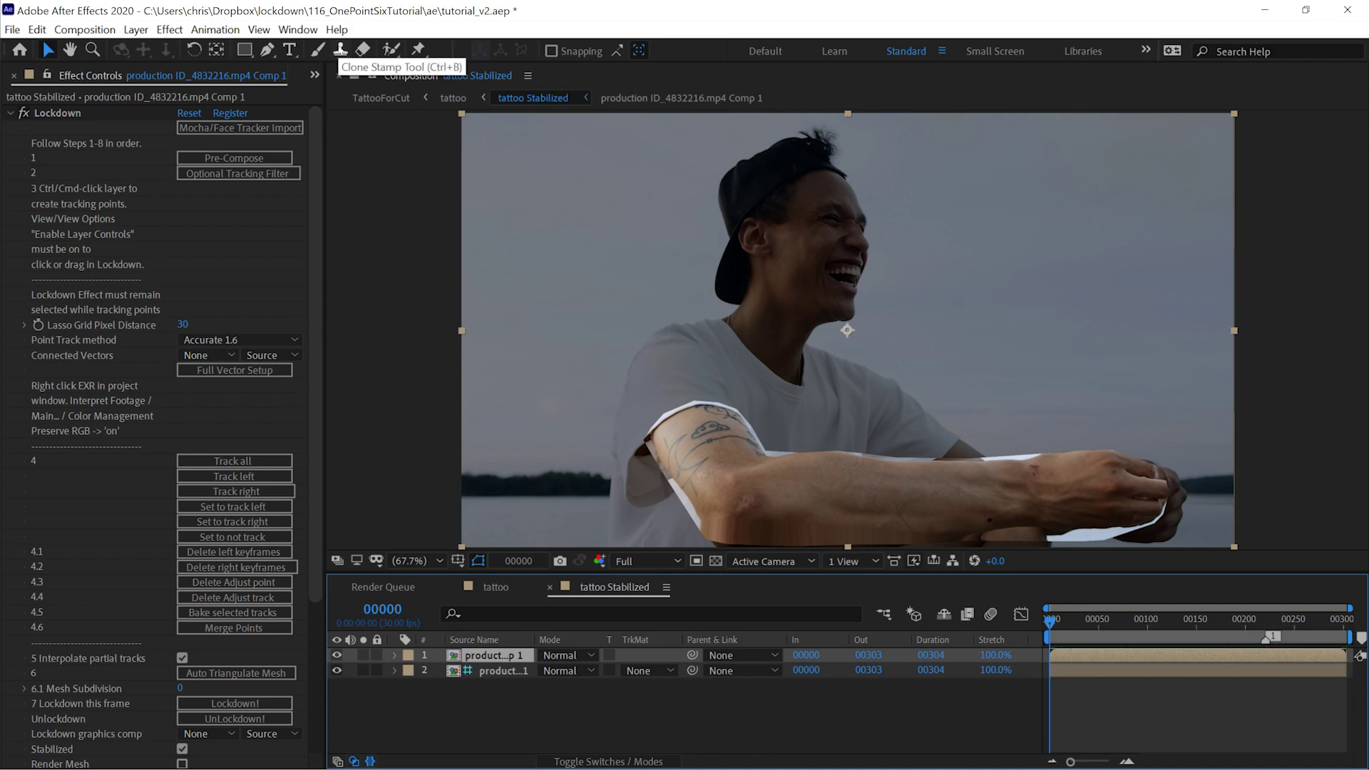
Switch to Clone Stamp, open the arm layer in the Layer panel, and shrink the brush
key(ctrl+b)
double_click(492, 662)
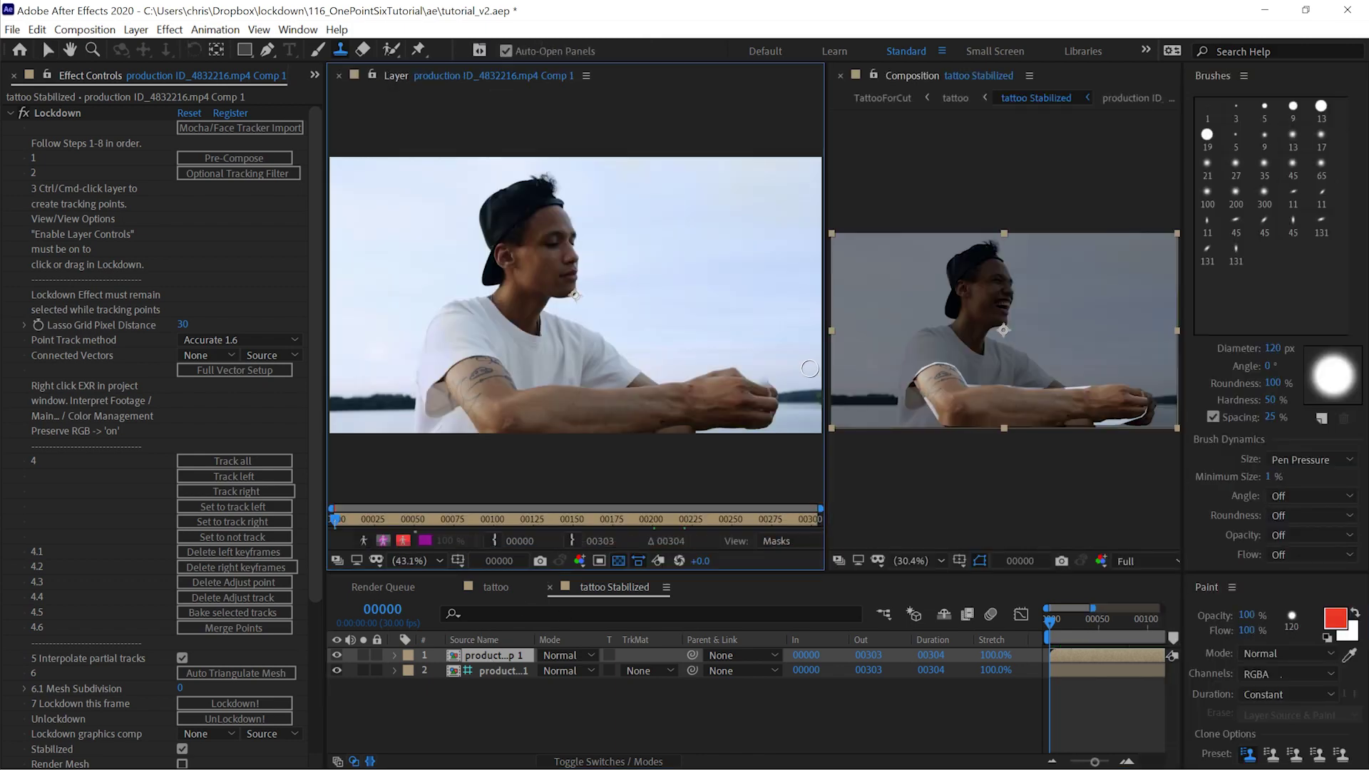
scroll(699, 399, up, 5)
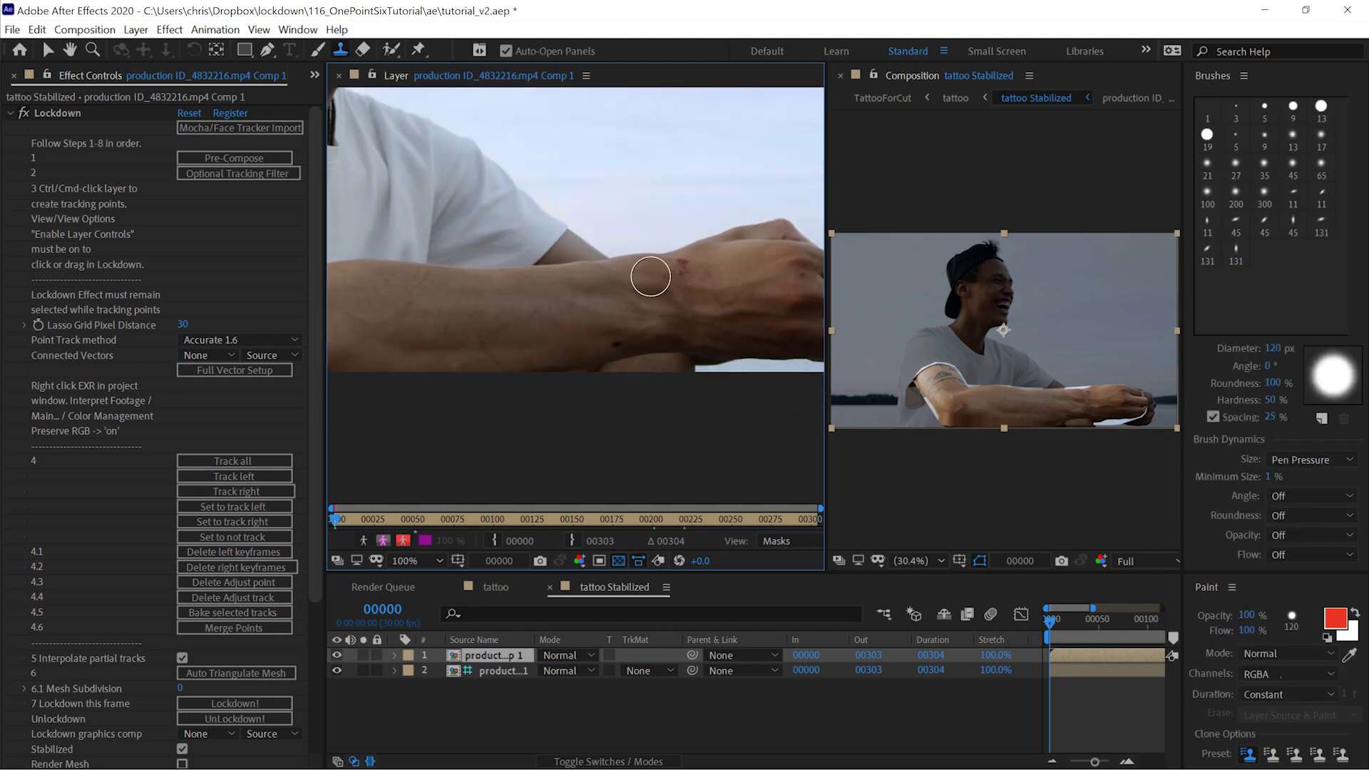
scroll(690, 234, down, 2)
mouse_move(507, 302)
mouse_down()
mouse_move(549, 301)
mouse_move(421, 316)
mouse_up()
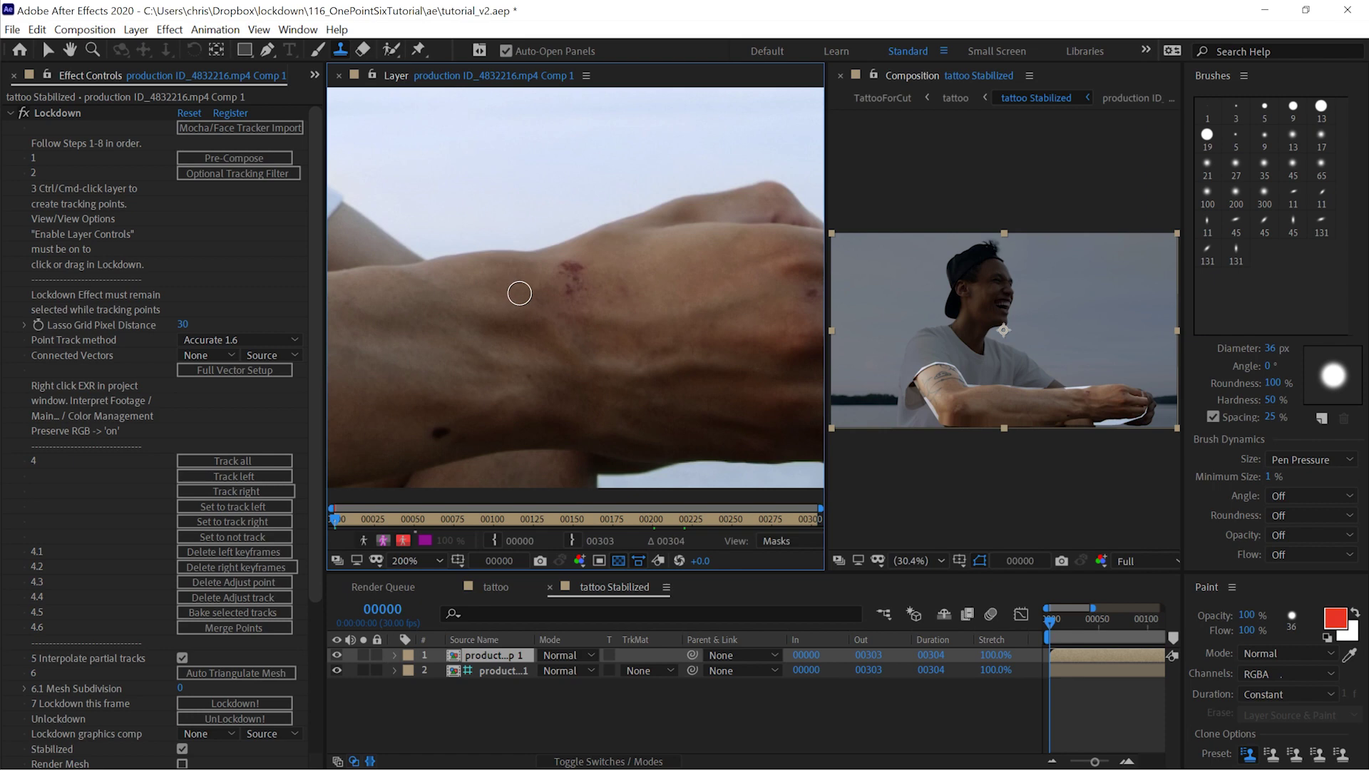
Clone-paint two strokes over the red wrist cut, review playback, and return to the tattoo comp
mouse_move(337, 522)
mouse_down()
mouse_move(604, 521)
mouse_move(336, 520)
mouse_up()
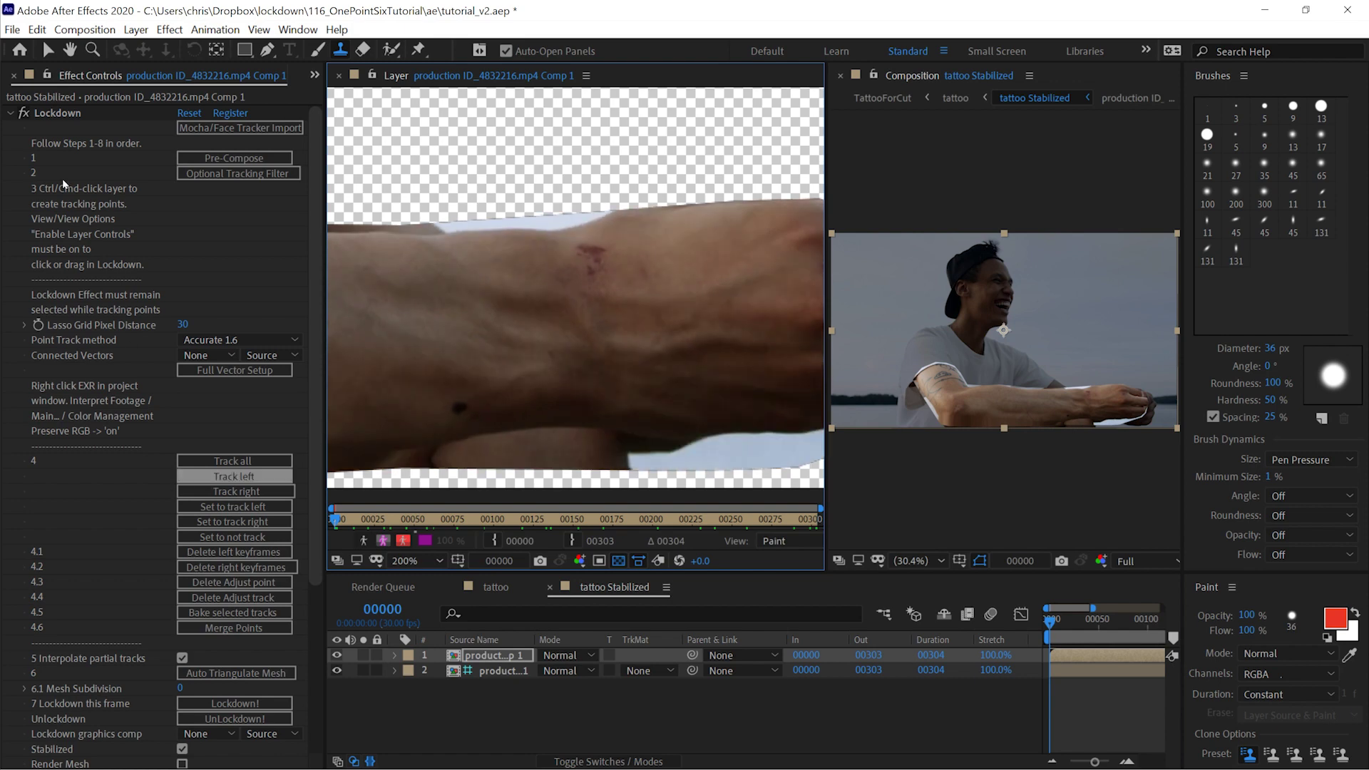
scroll(158, 407, down, 4)
mouse_move(474, 323)
mouse_down()
mouse_move(598, 273)
mouse_move(602, 254)
mouse_move(587, 251)
mouse_move(584, 263)
mouse_move(635, 283)
mouse_up()
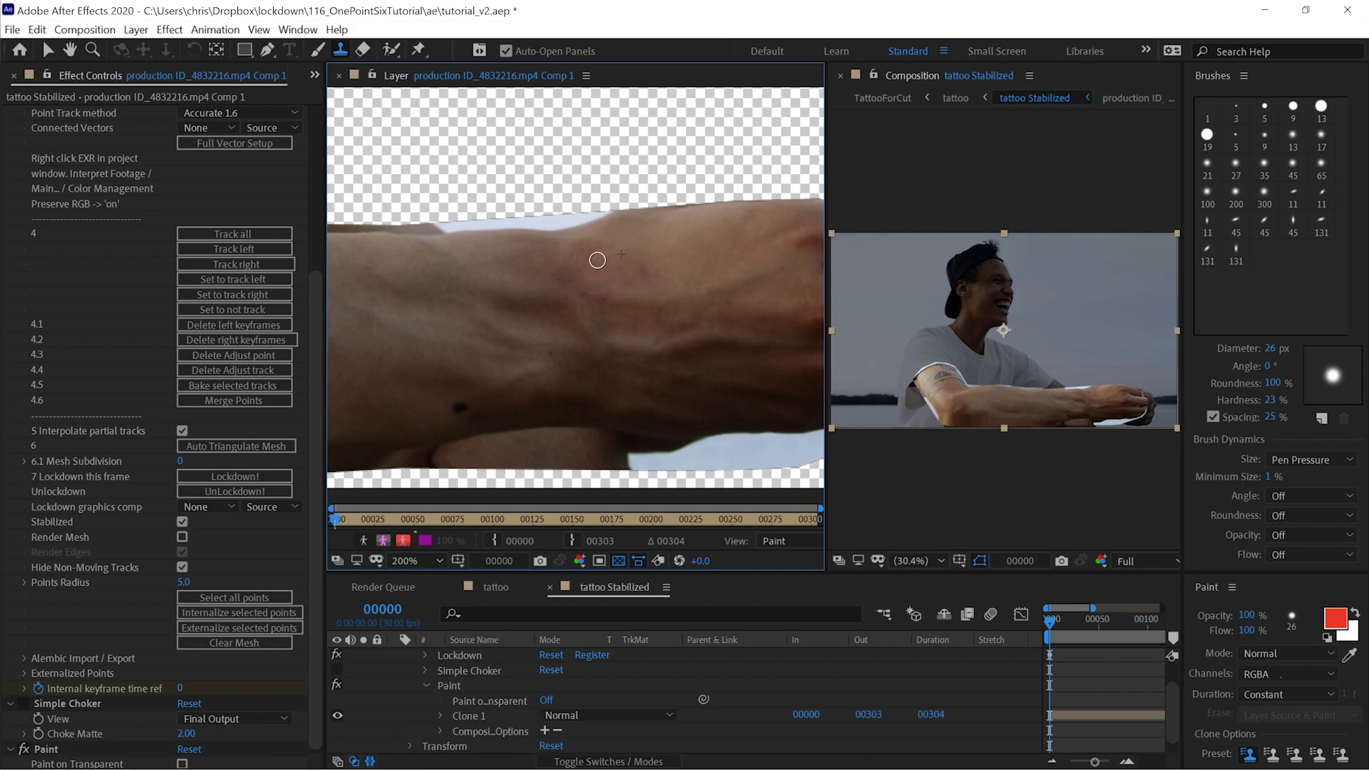
click(598, 260)
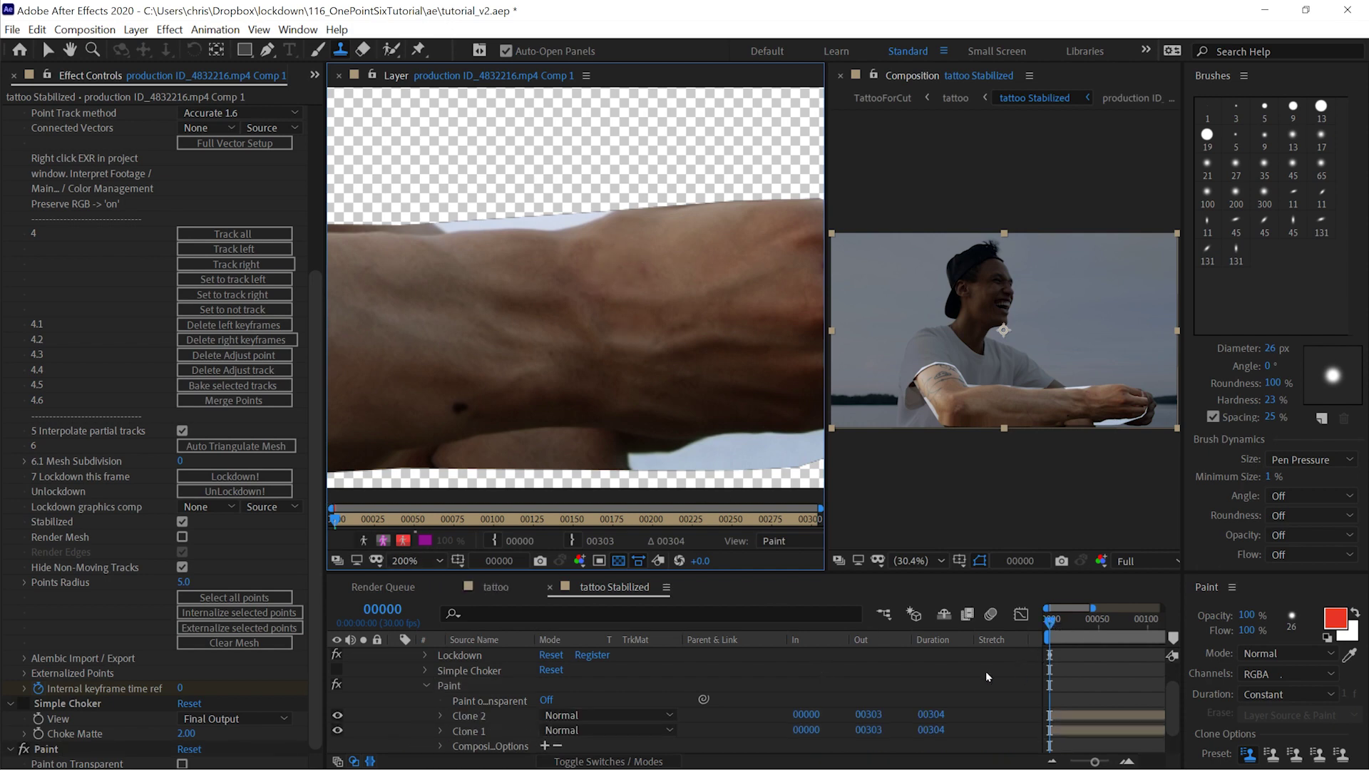
key(space)
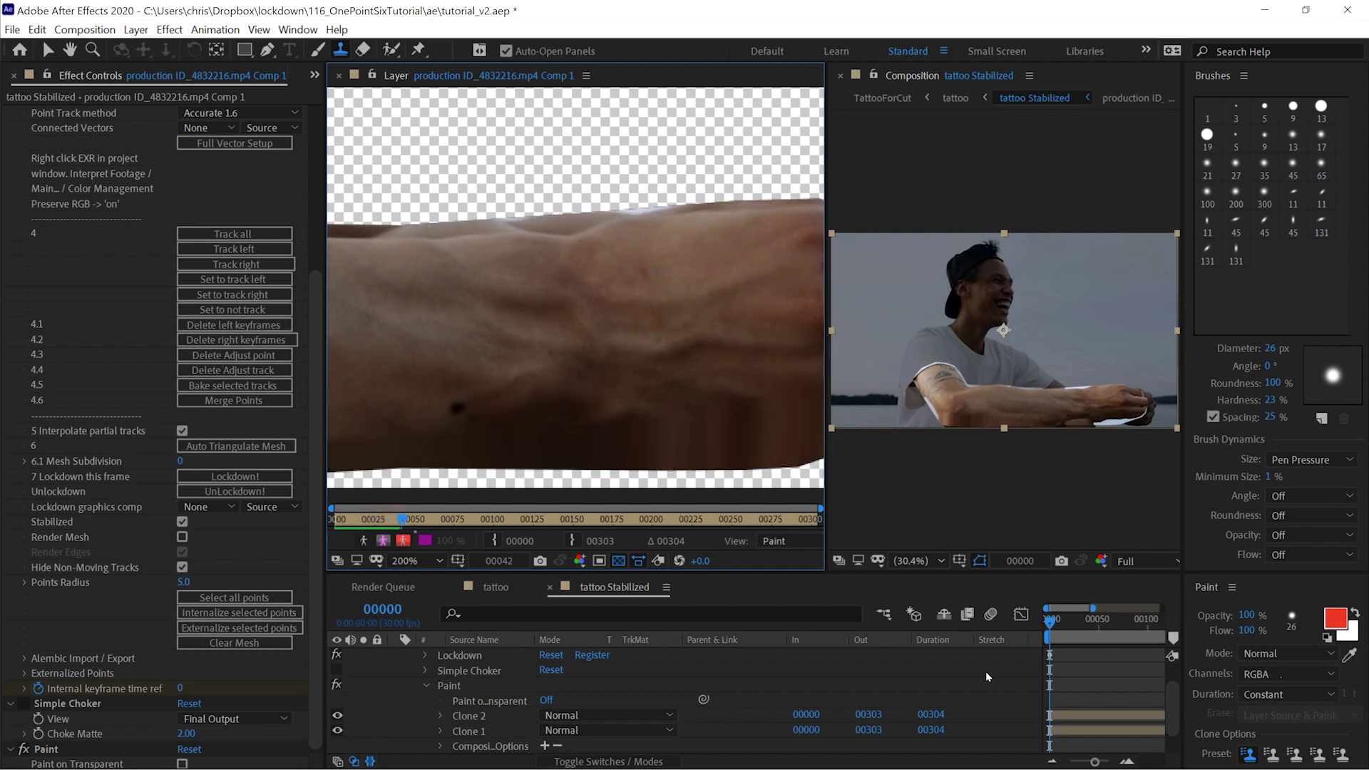
key(space)
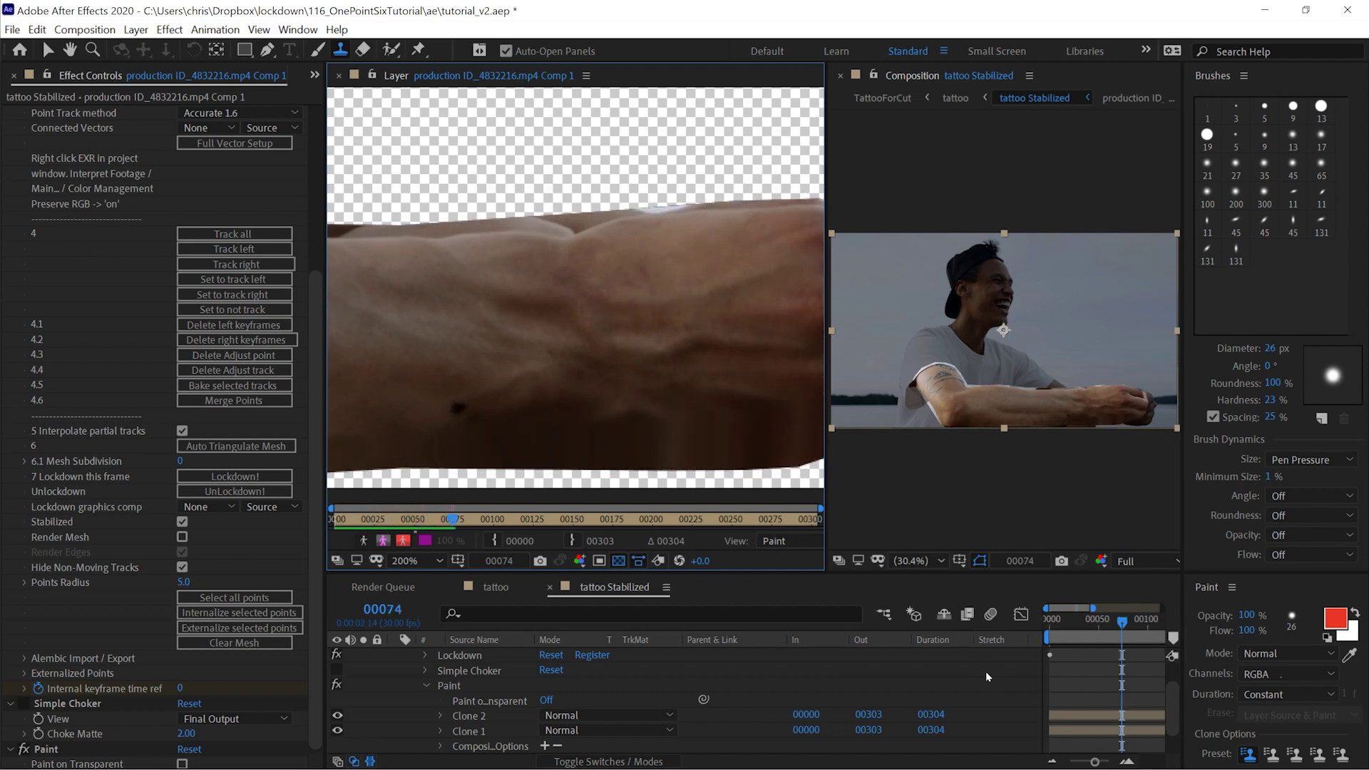
key(Tab)
click(937, 681)
Close the arm's Layer panel, zoom on the forearm, and toggle the original tattoo layer to compare
key(Tab)
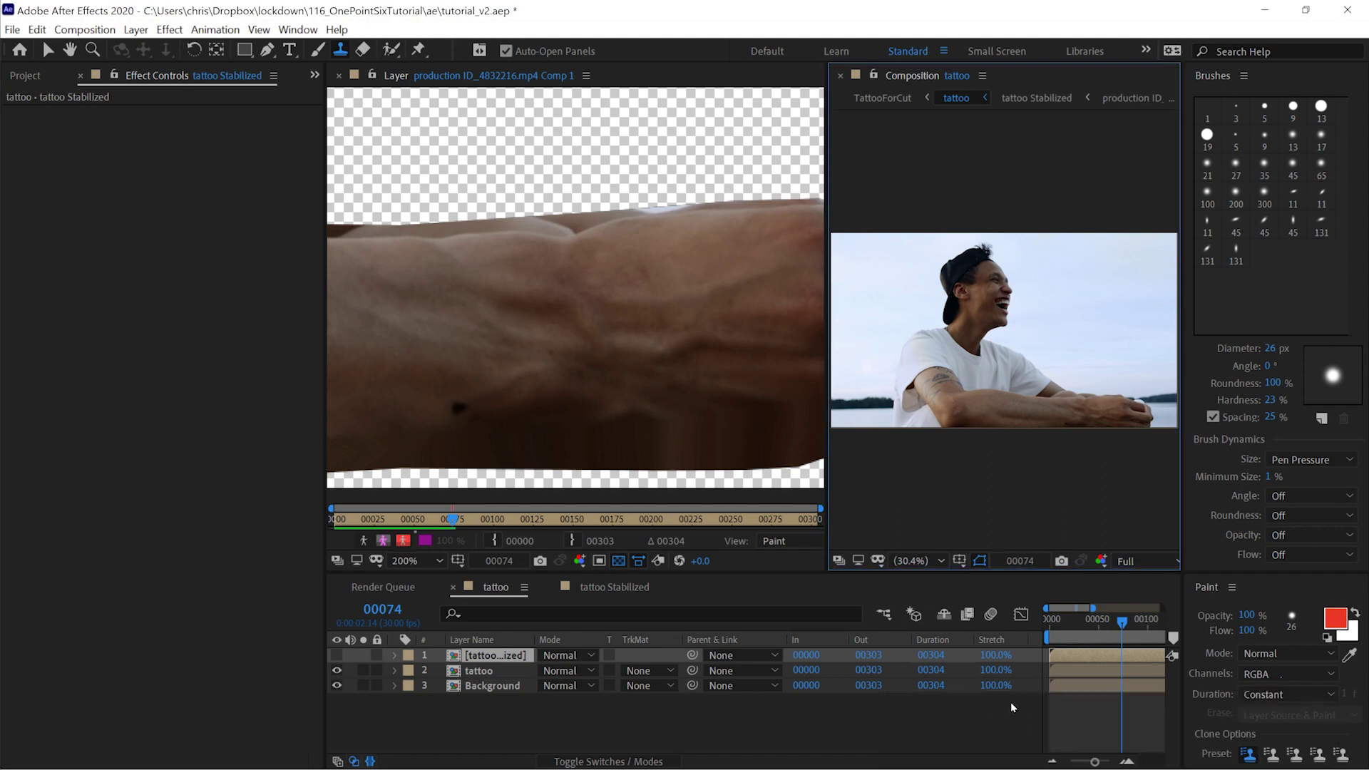
click(340, 75)
key(h)
scroll(862, 495, up, 4)
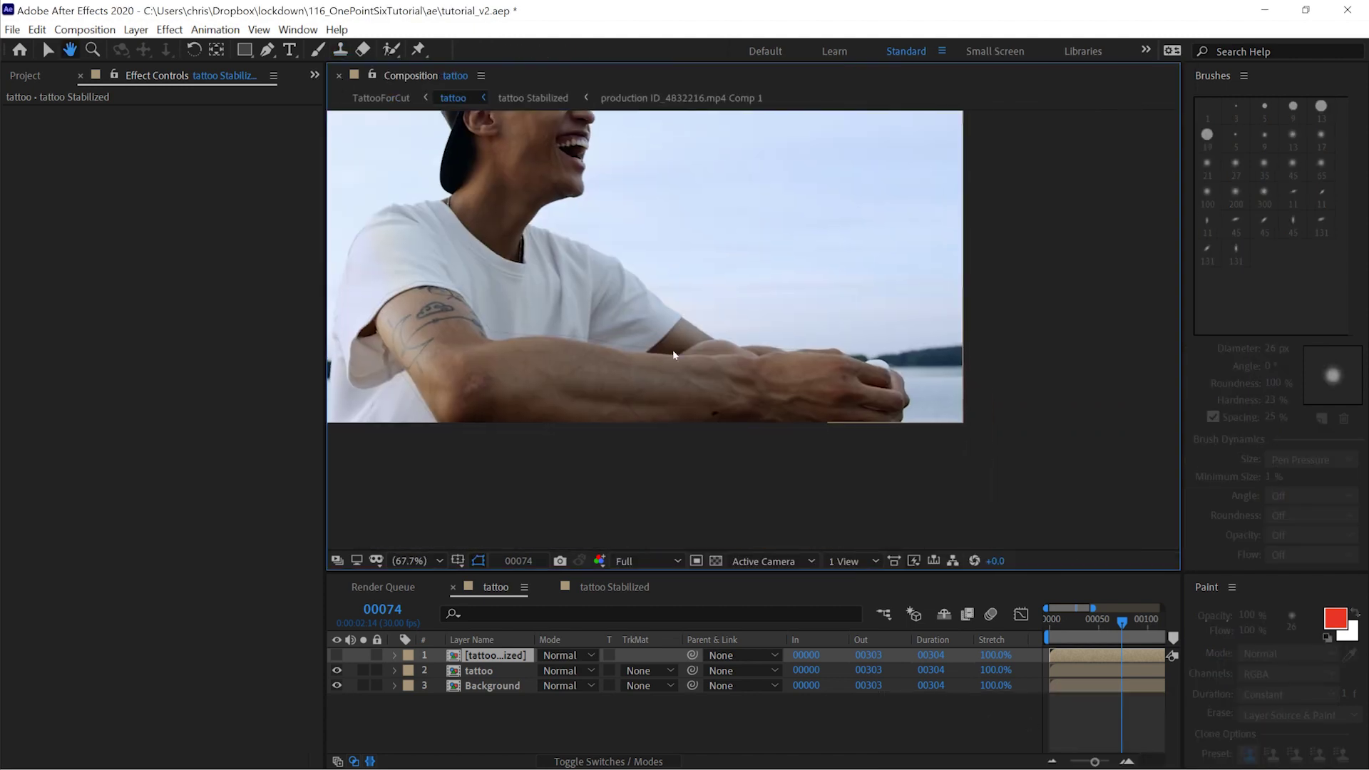
key(ctrl+b)
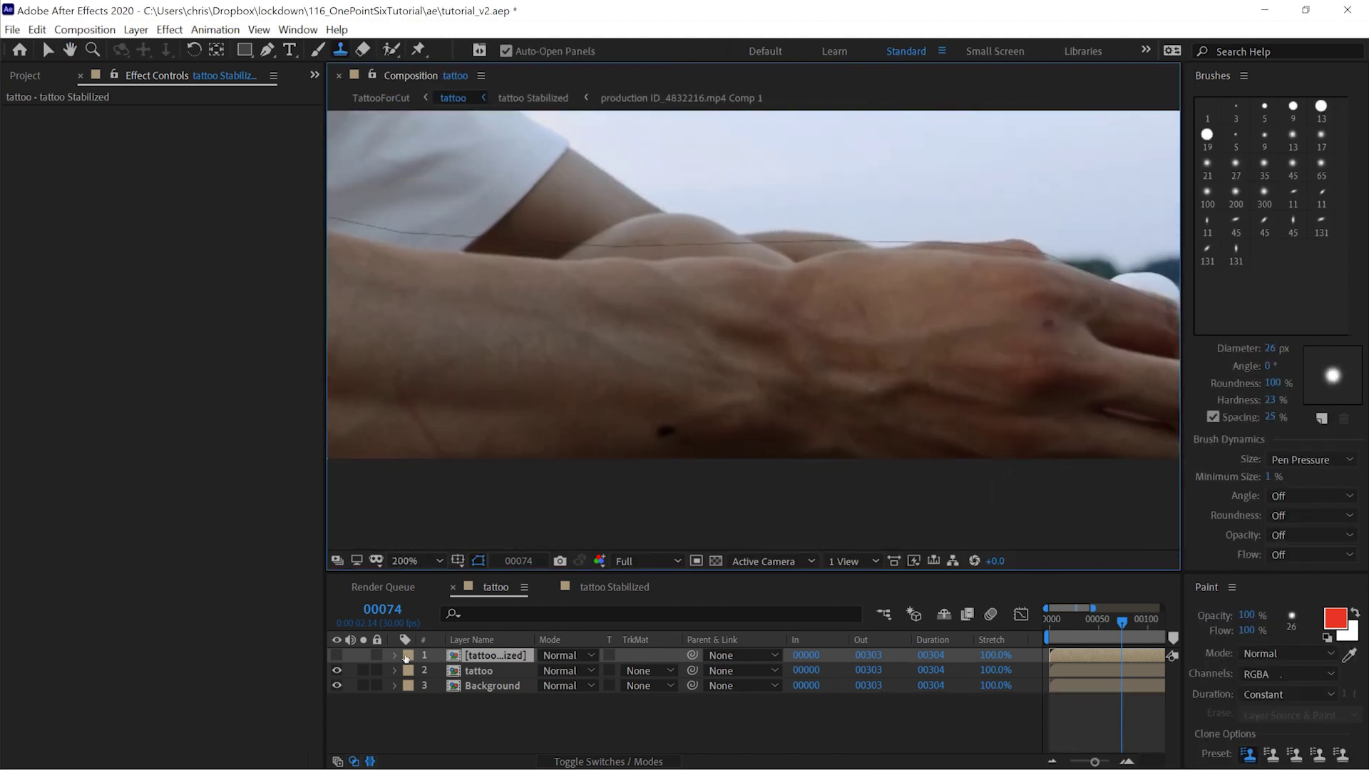
click(337, 671)
click(338, 671)
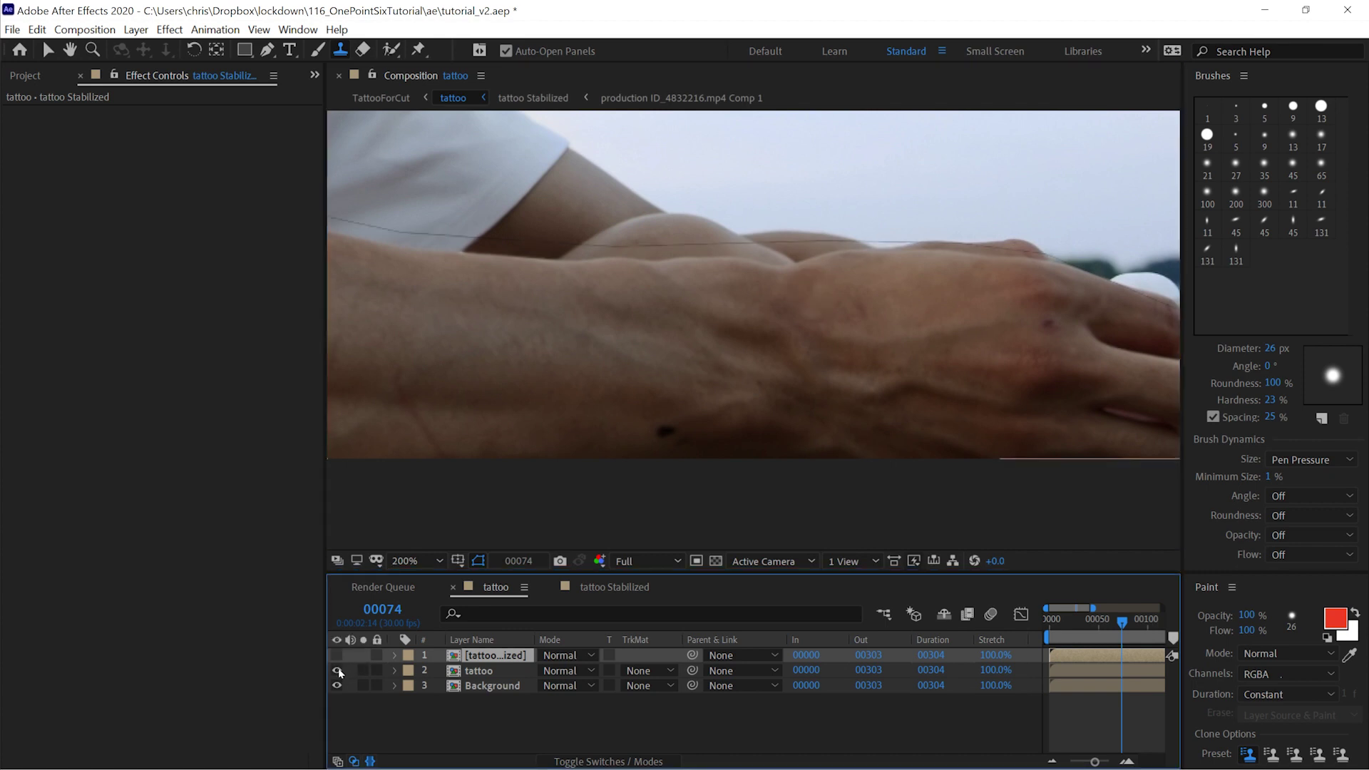
click(338, 671)
click(338, 671)
Preview the repaired wrist from the first frame to 193, then reopen the tattoo Stabilized precomp
drag(1117, 620, 1050, 620)
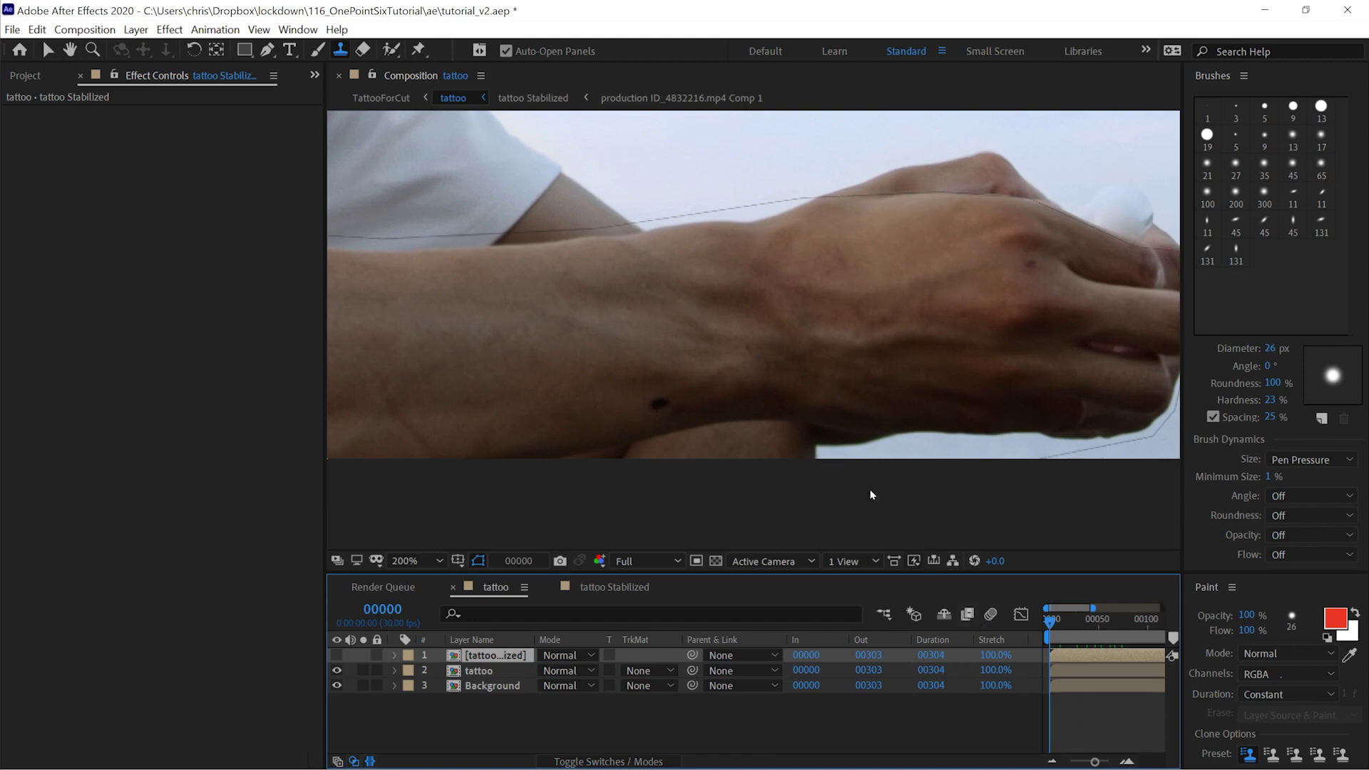
key(minus)
key(space)
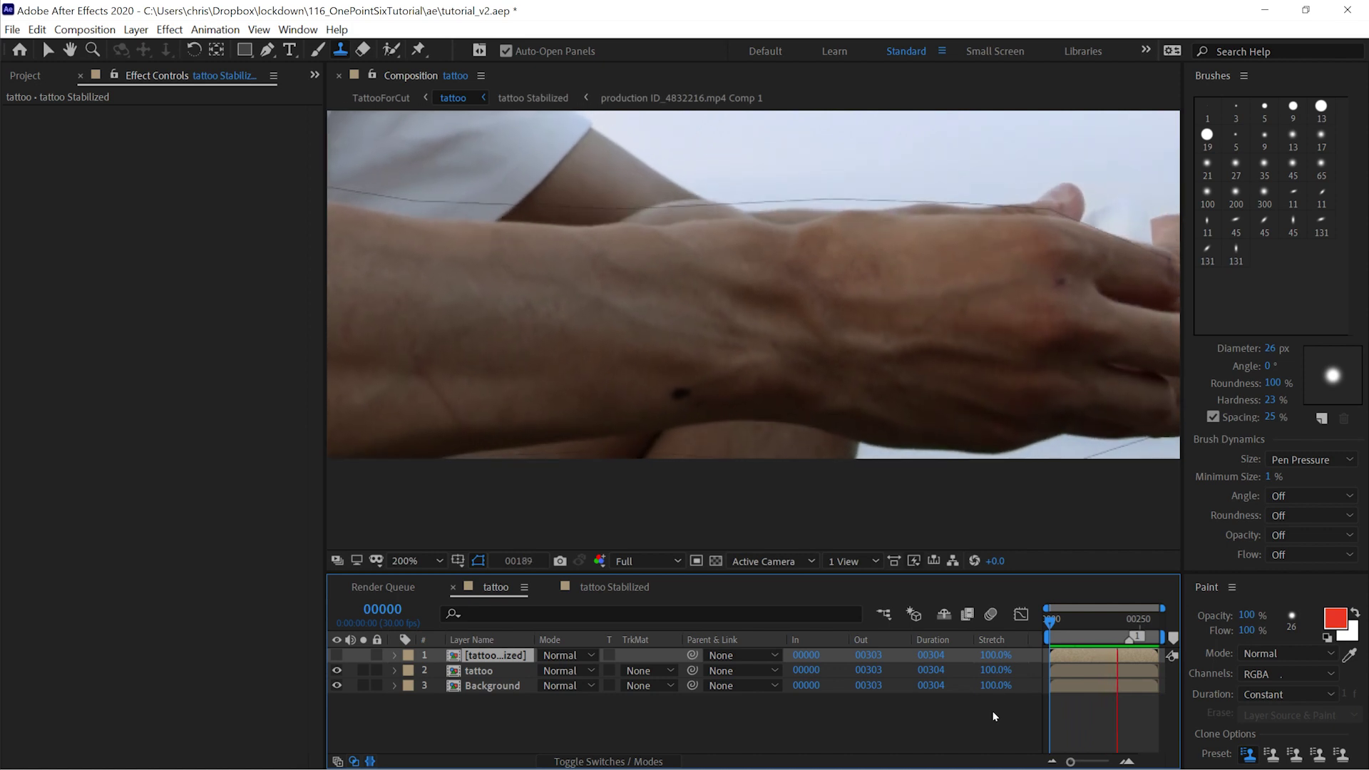
key(space)
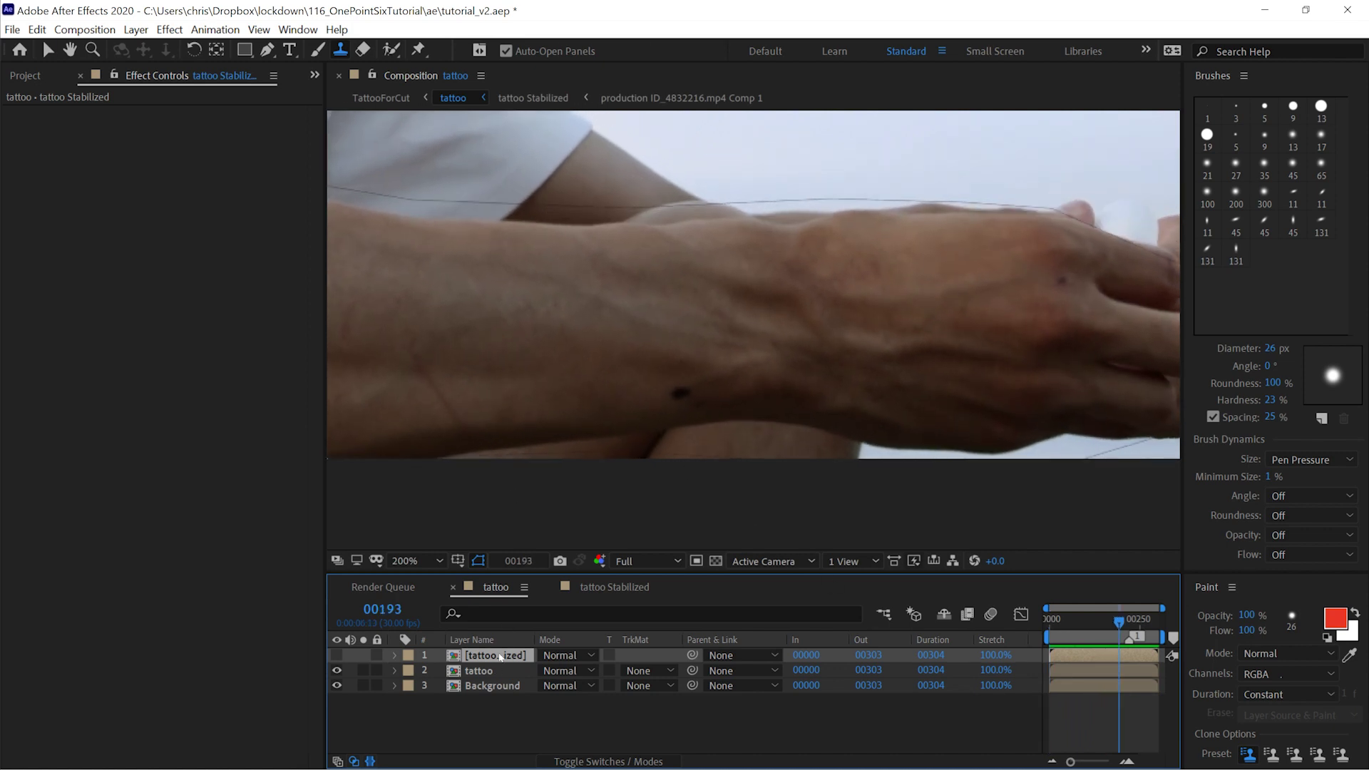
double_click(501, 657)
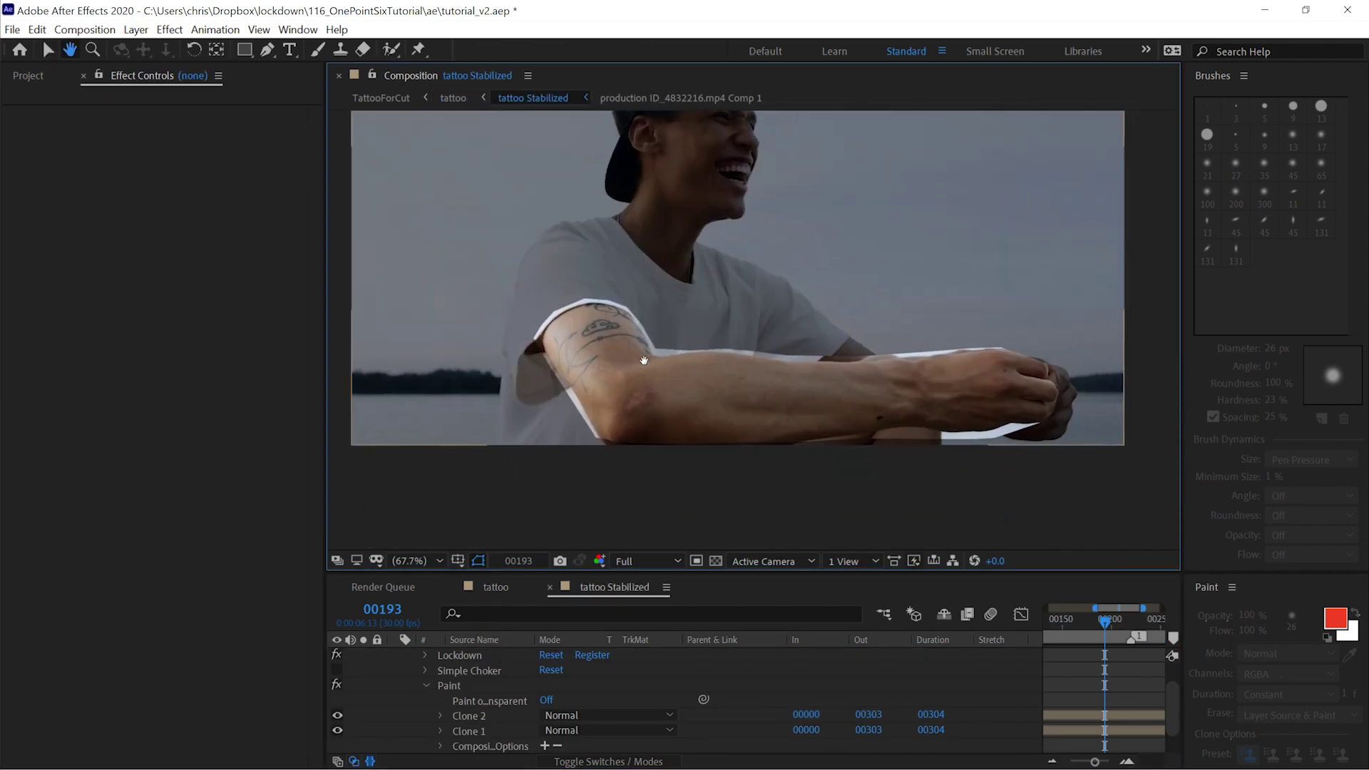
Select the stabilized arm layer and move its Simple Choker effect below Paint
key(v)
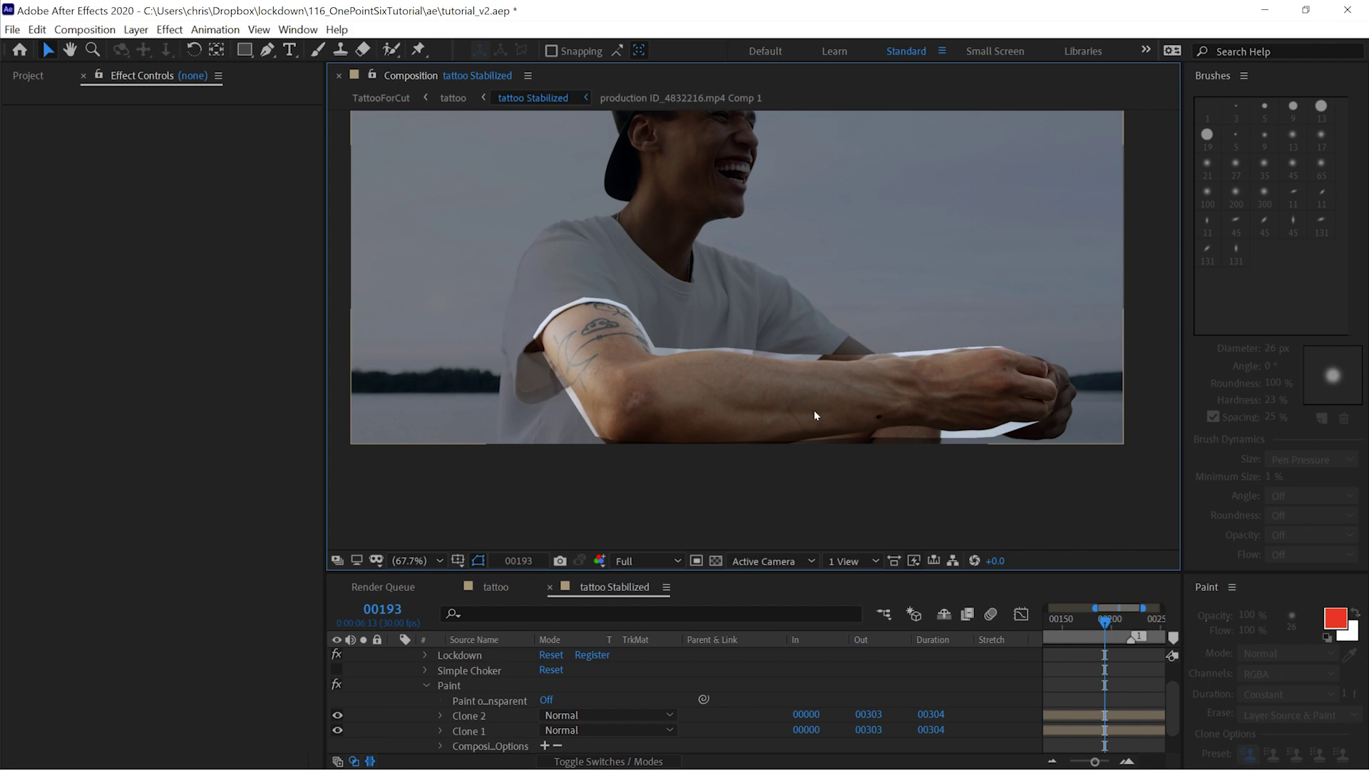
scroll(814, 415, up, 3)
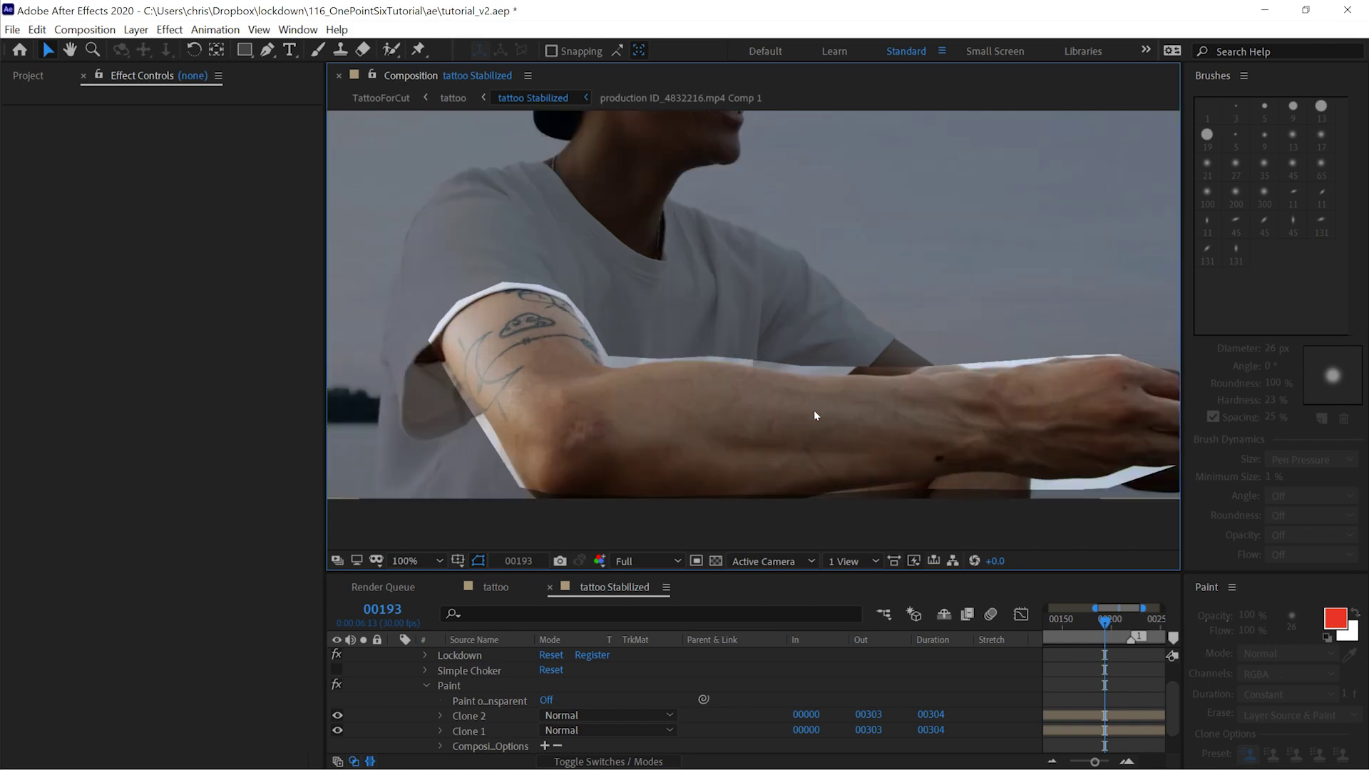
scroll(404, 640, up, 2)
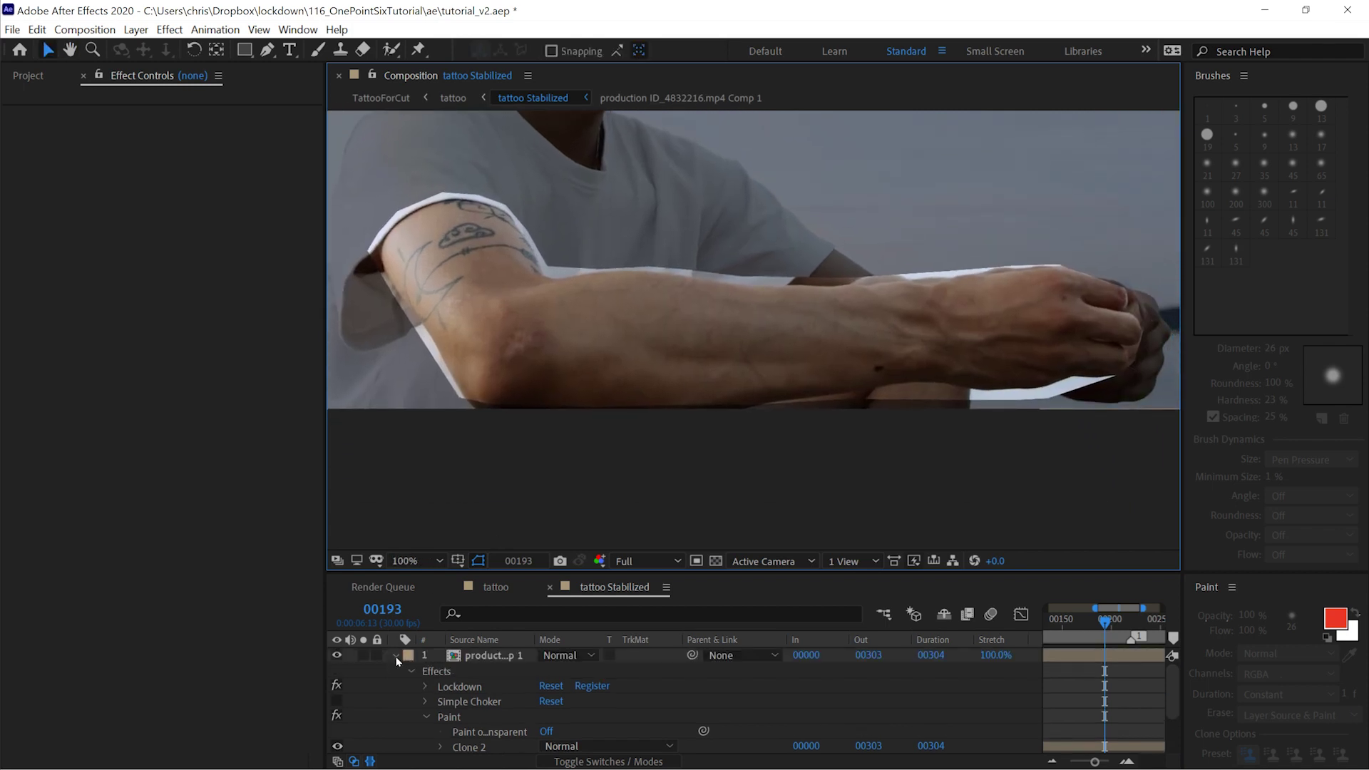
click(394, 656)
click(474, 662)
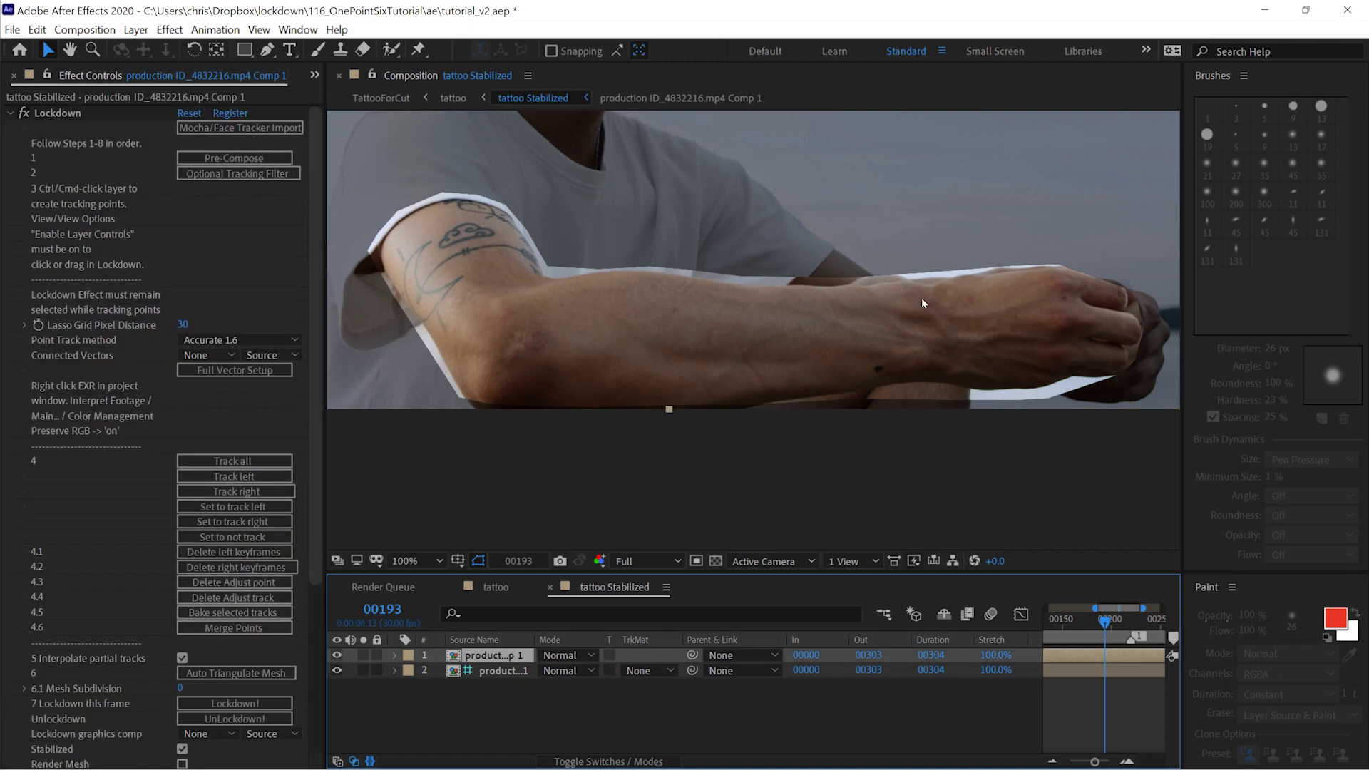
scroll(924, 303, up, 4)
scroll(797, 248, up, 2)
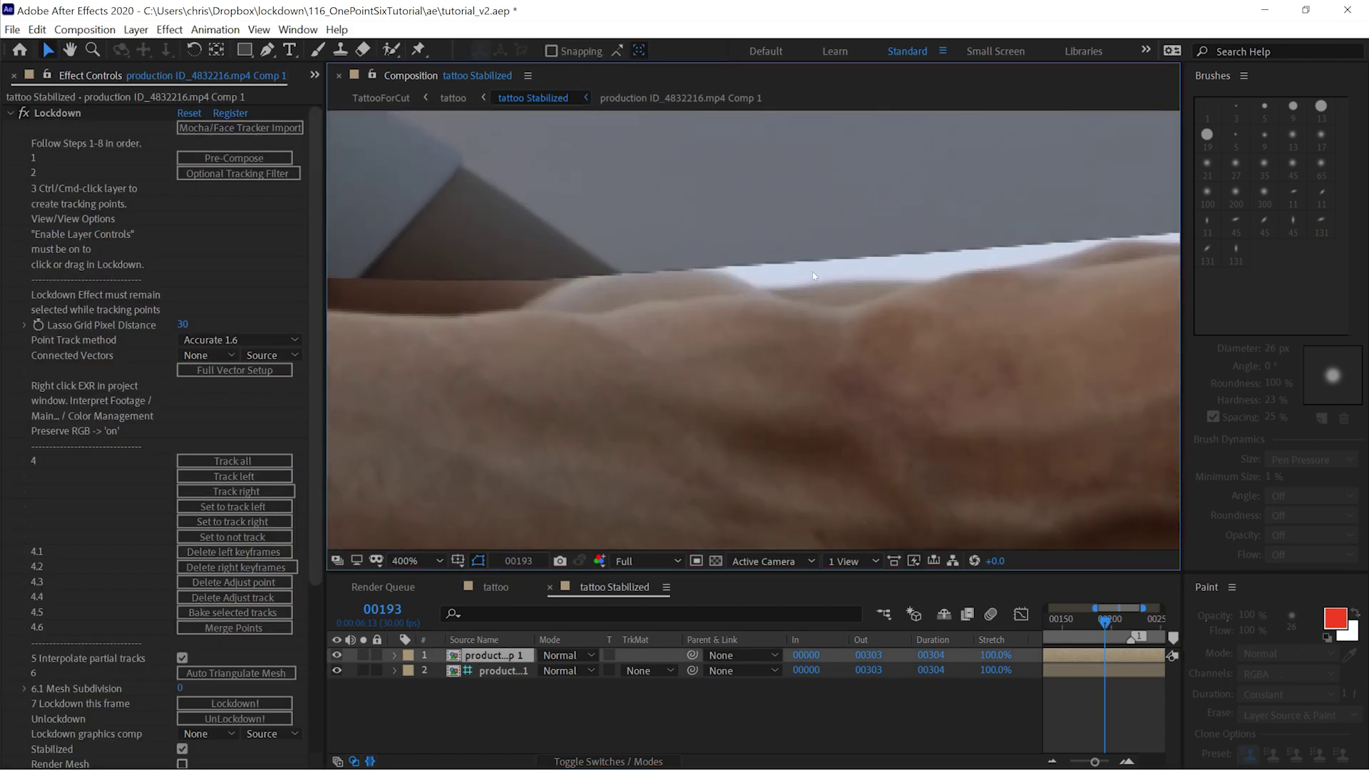
scroll(819, 264, up, 1)
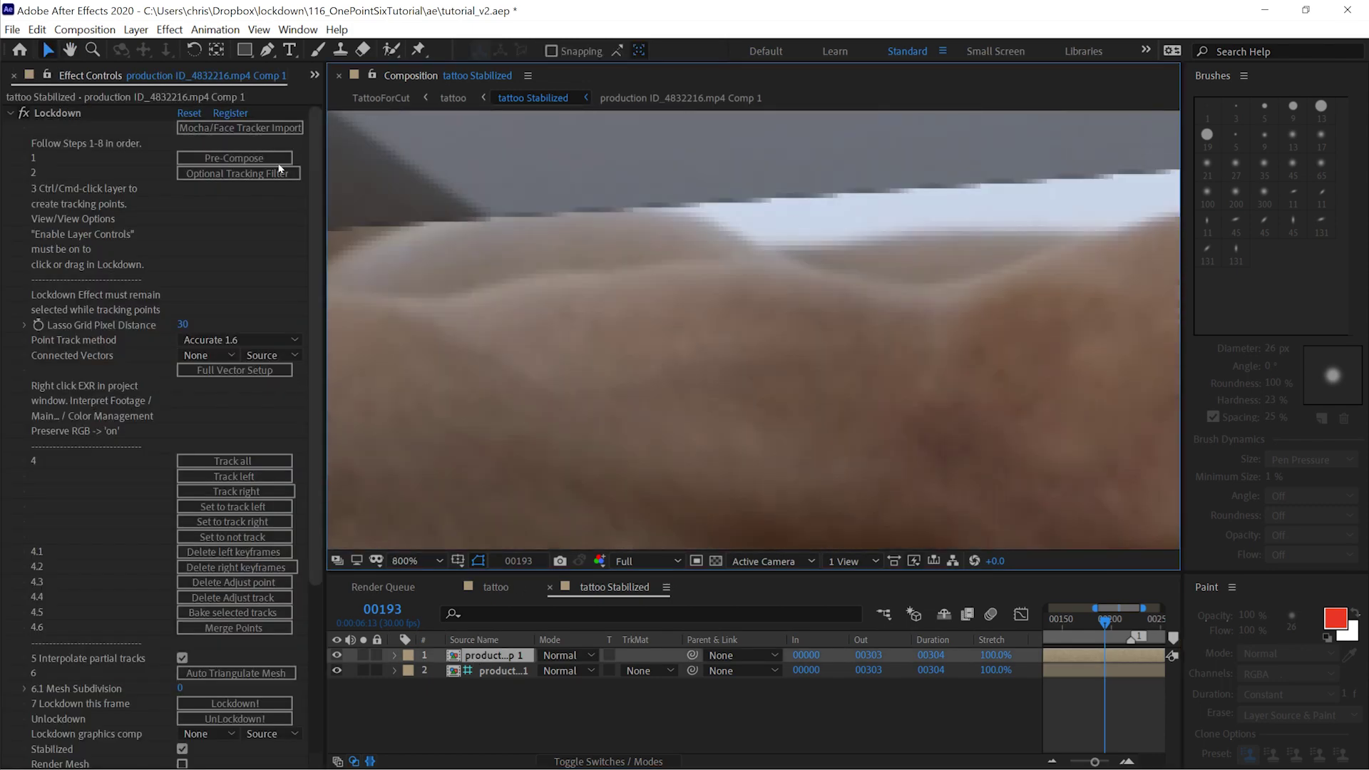
click(10, 113)
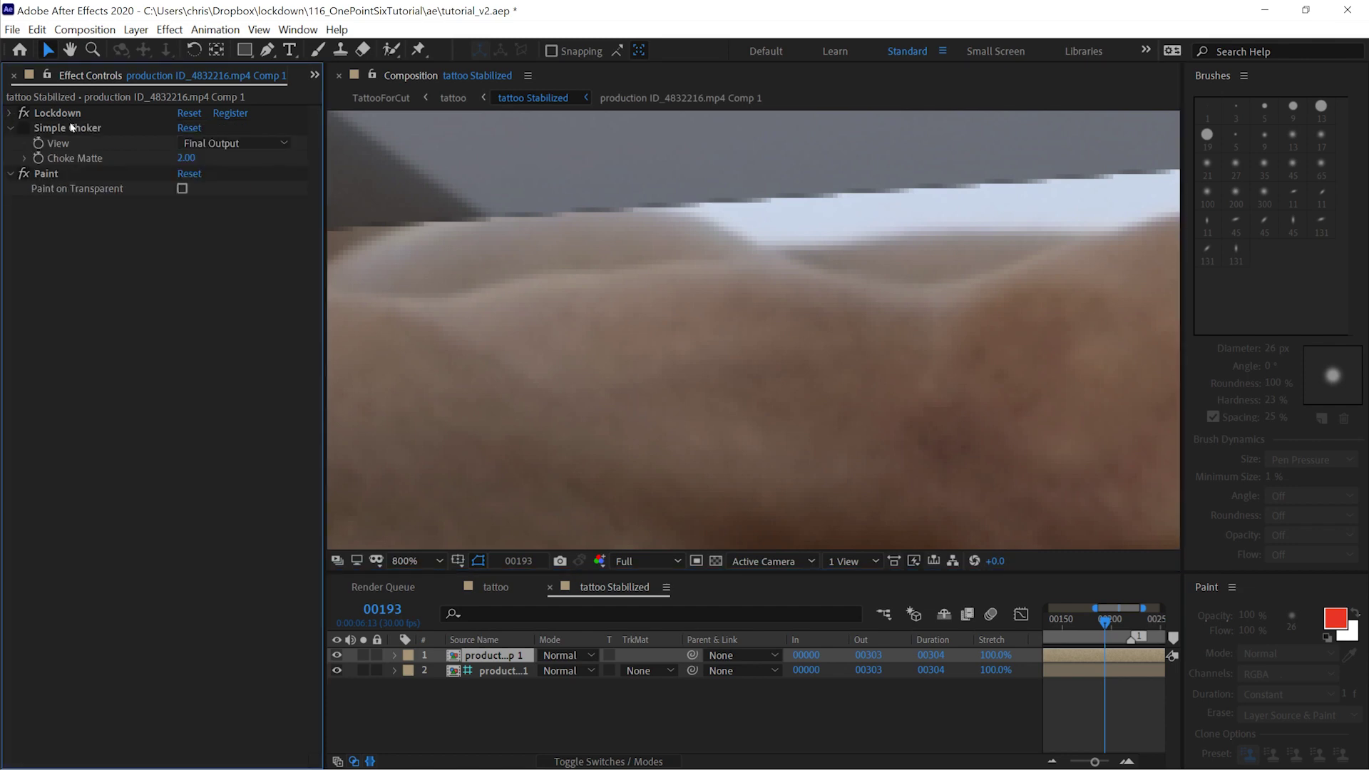
click(71, 127)
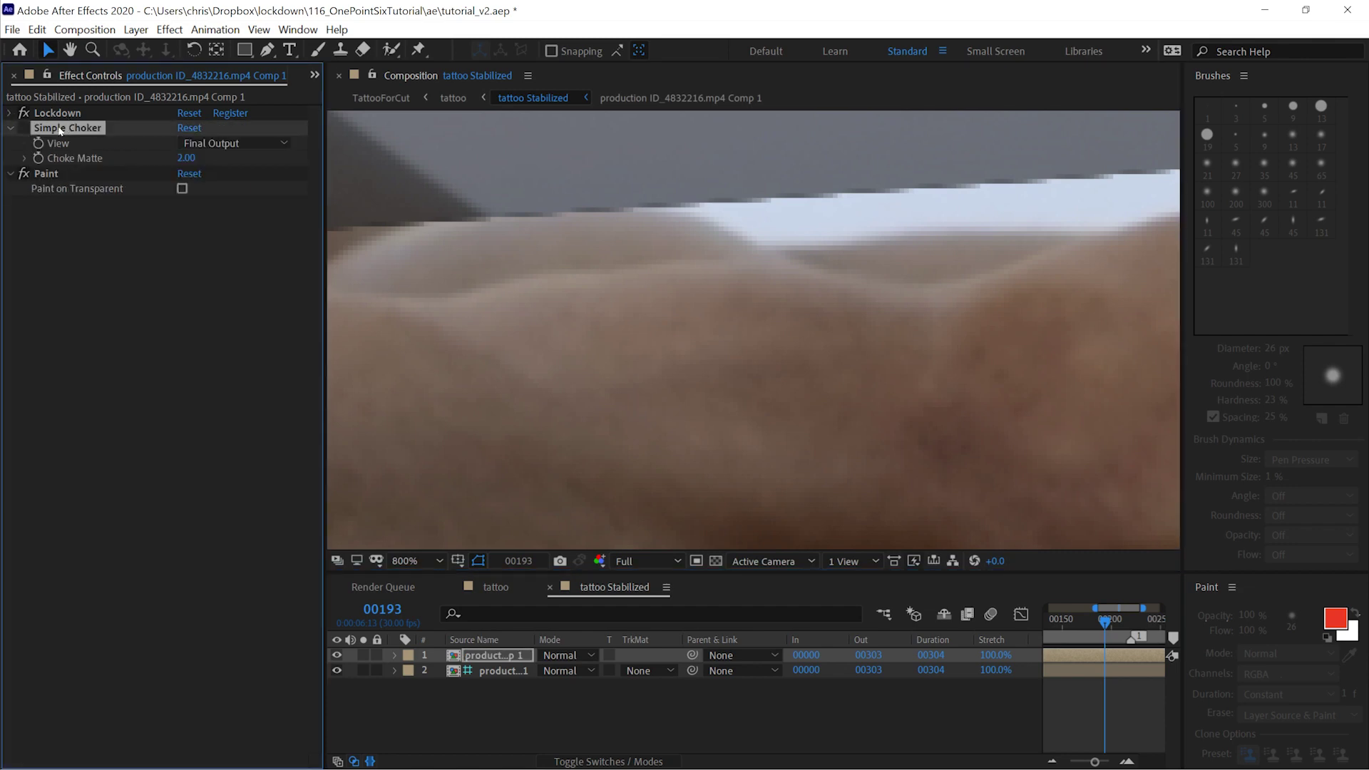
mouse_move(61, 130)
mouse_down()
mouse_move(29, 218)
mouse_move(27, 203)
mouse_up()
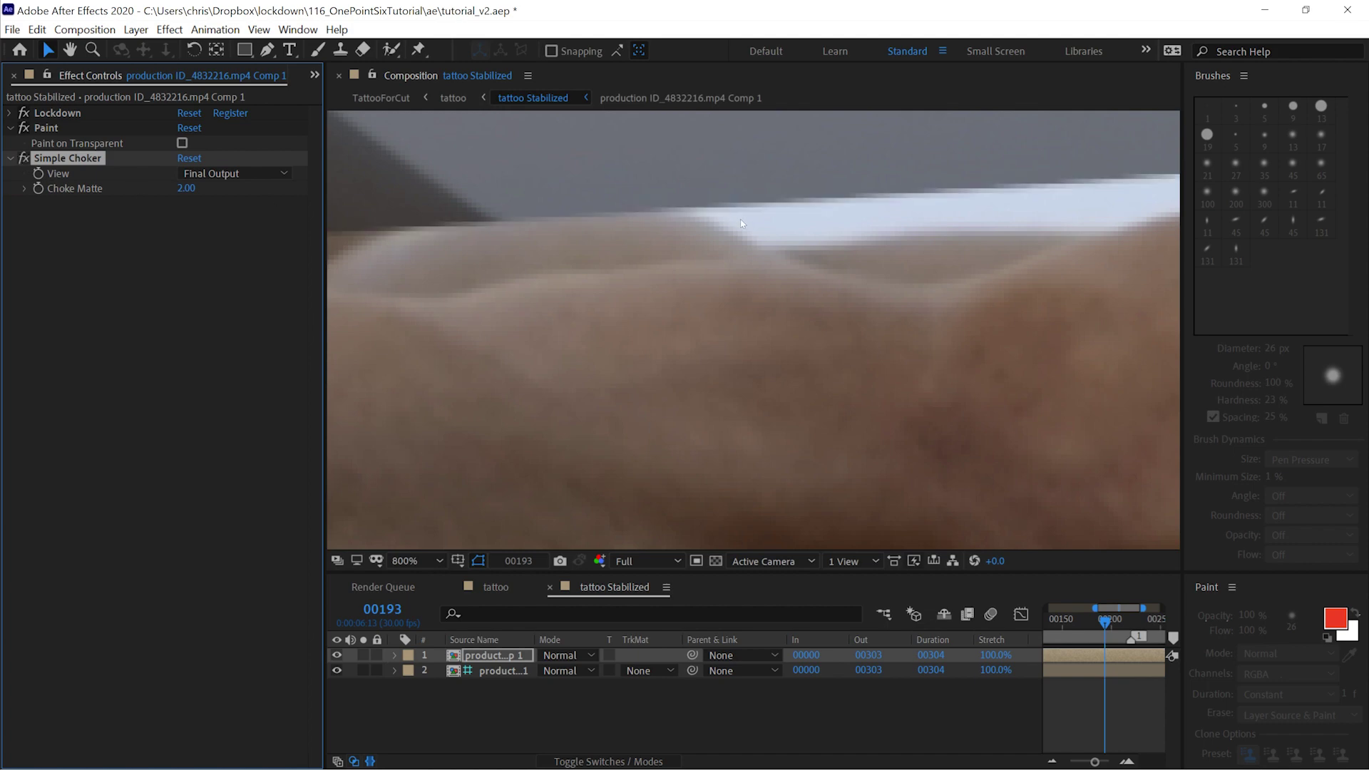
Raise Choke Matte to 3.10 and check the result in the tattoo comp
drag(186, 188, 194, 191)
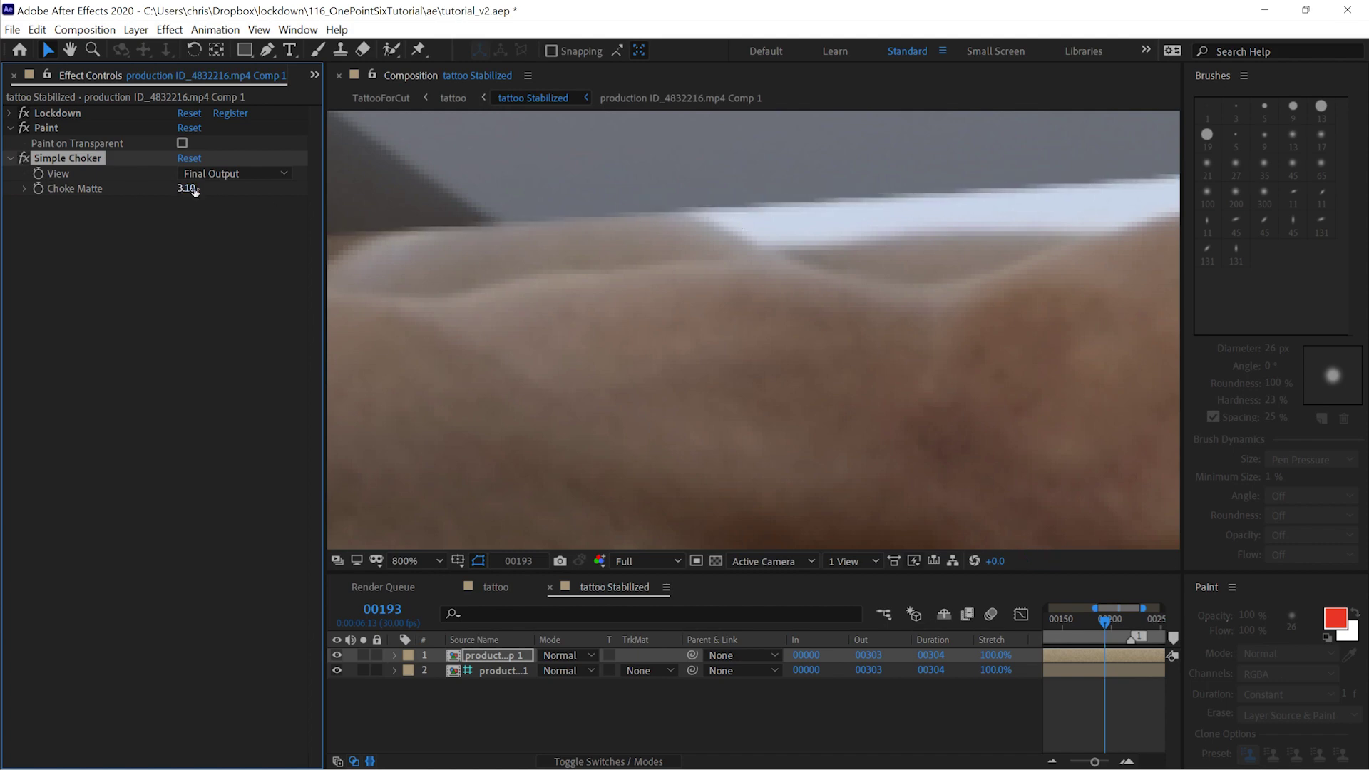
scroll(761, 394, down, 6)
scroll(700, 489, up, 2)
click(605, 725)
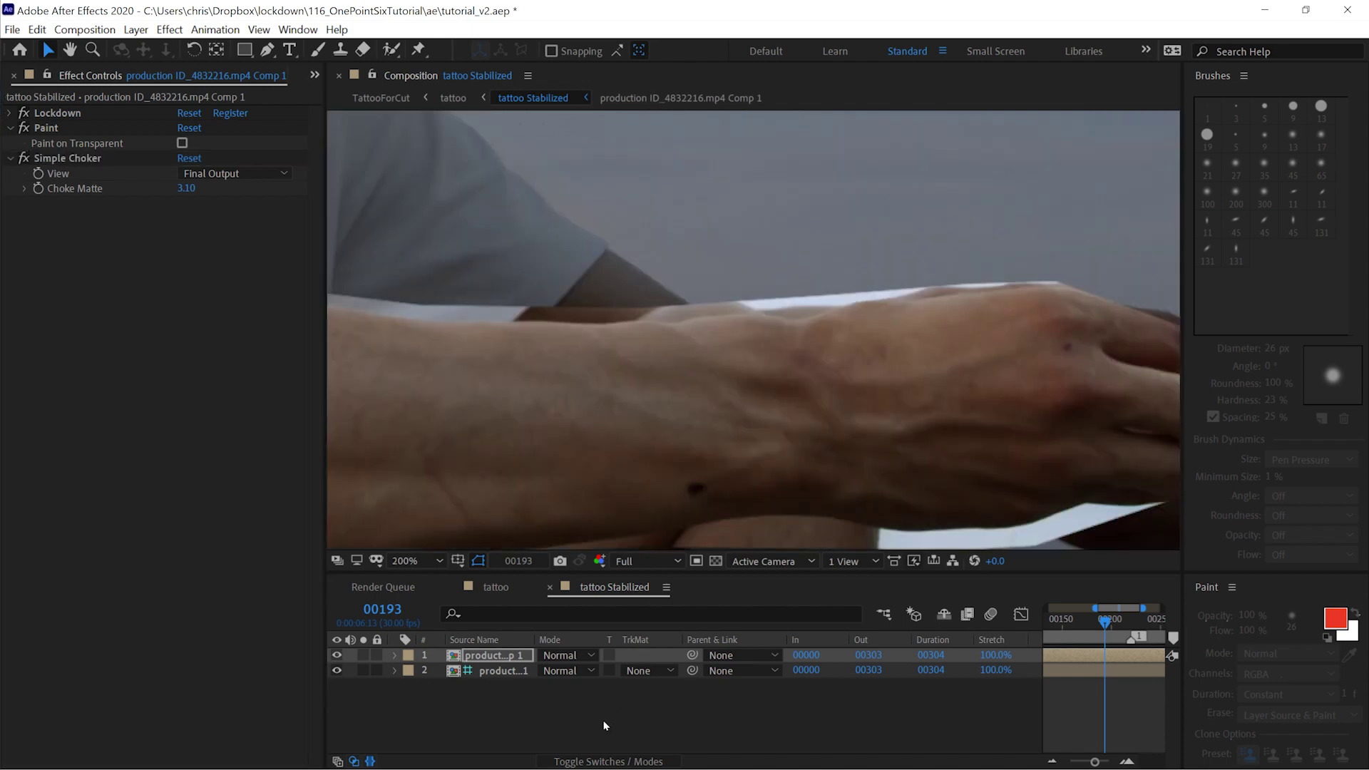
key(Tab)
click(568, 731)
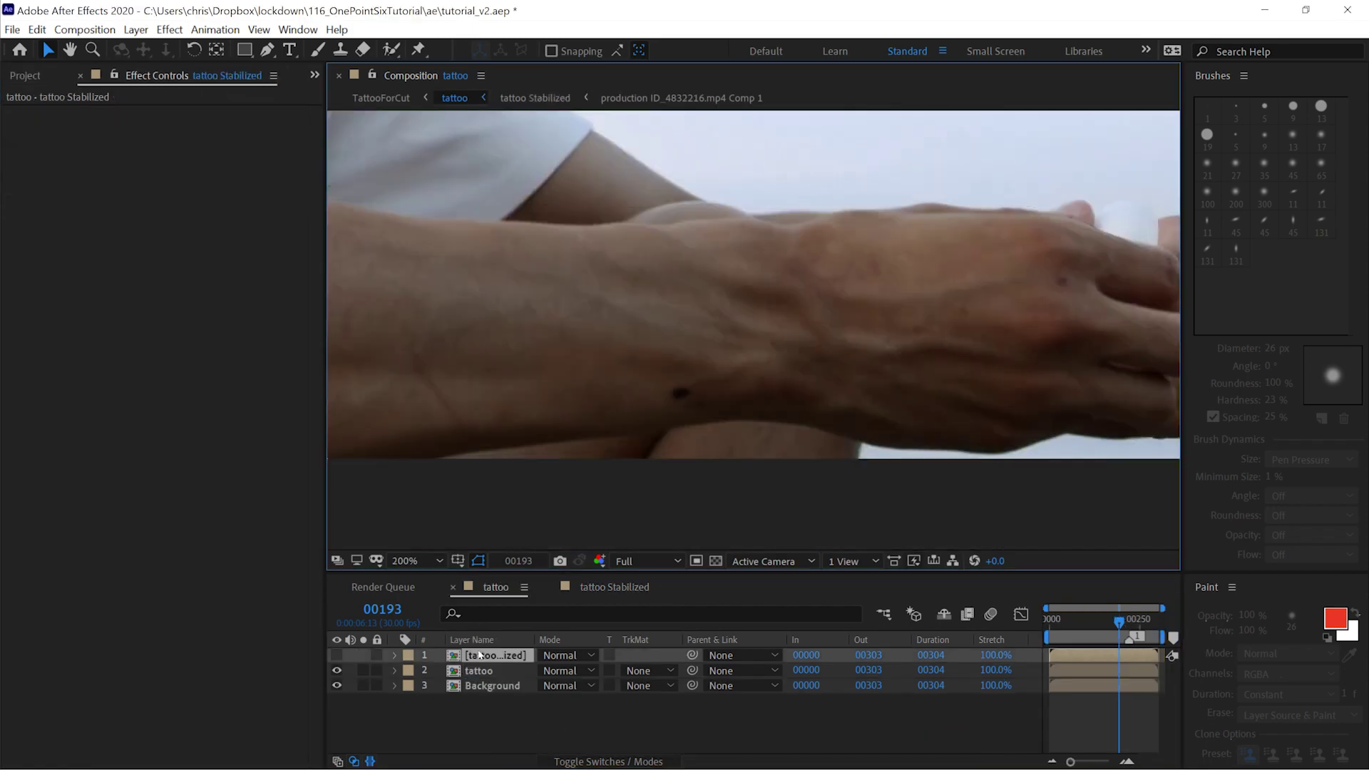
Reopen tattoo Stabilized, delete Simple Choker, and toggle Paint off and on to compare the cut
double_click(479, 655)
click(472, 658)
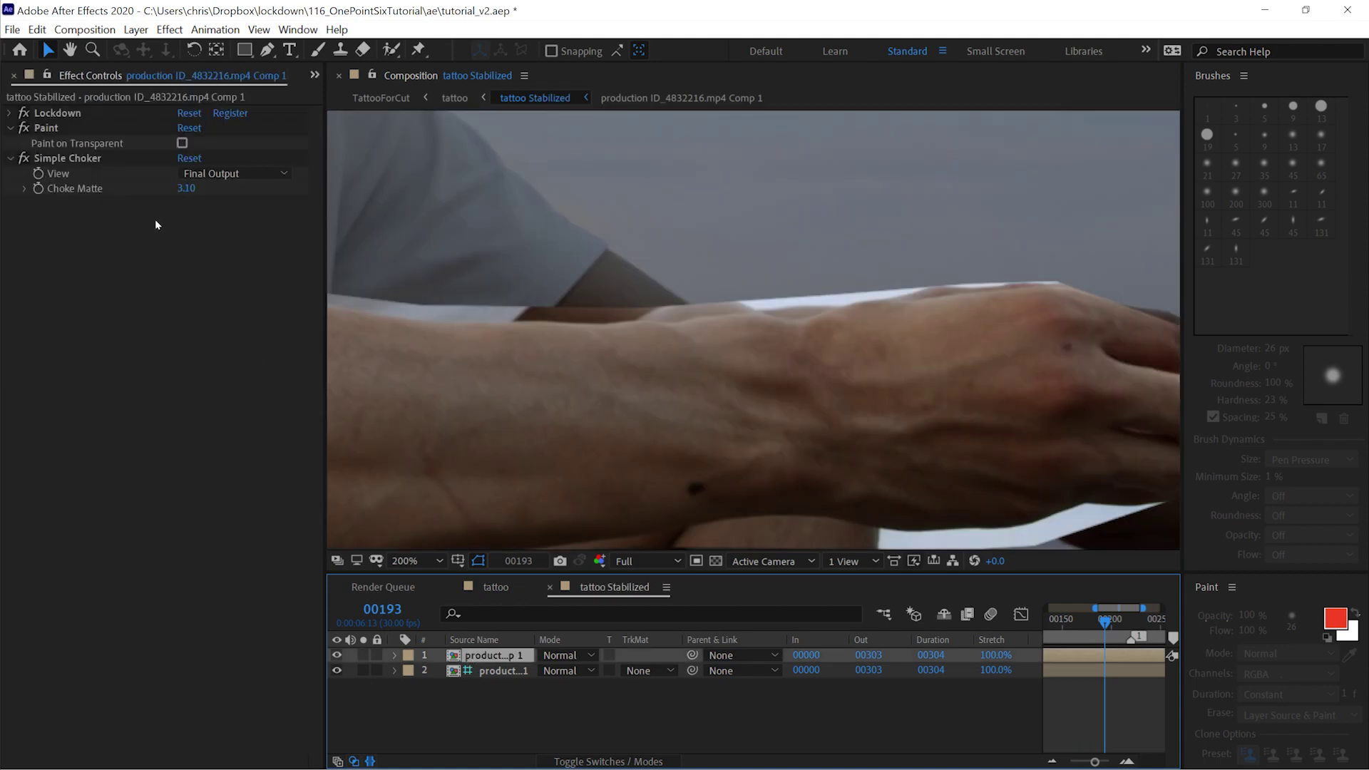
click(90, 160)
key(Delete)
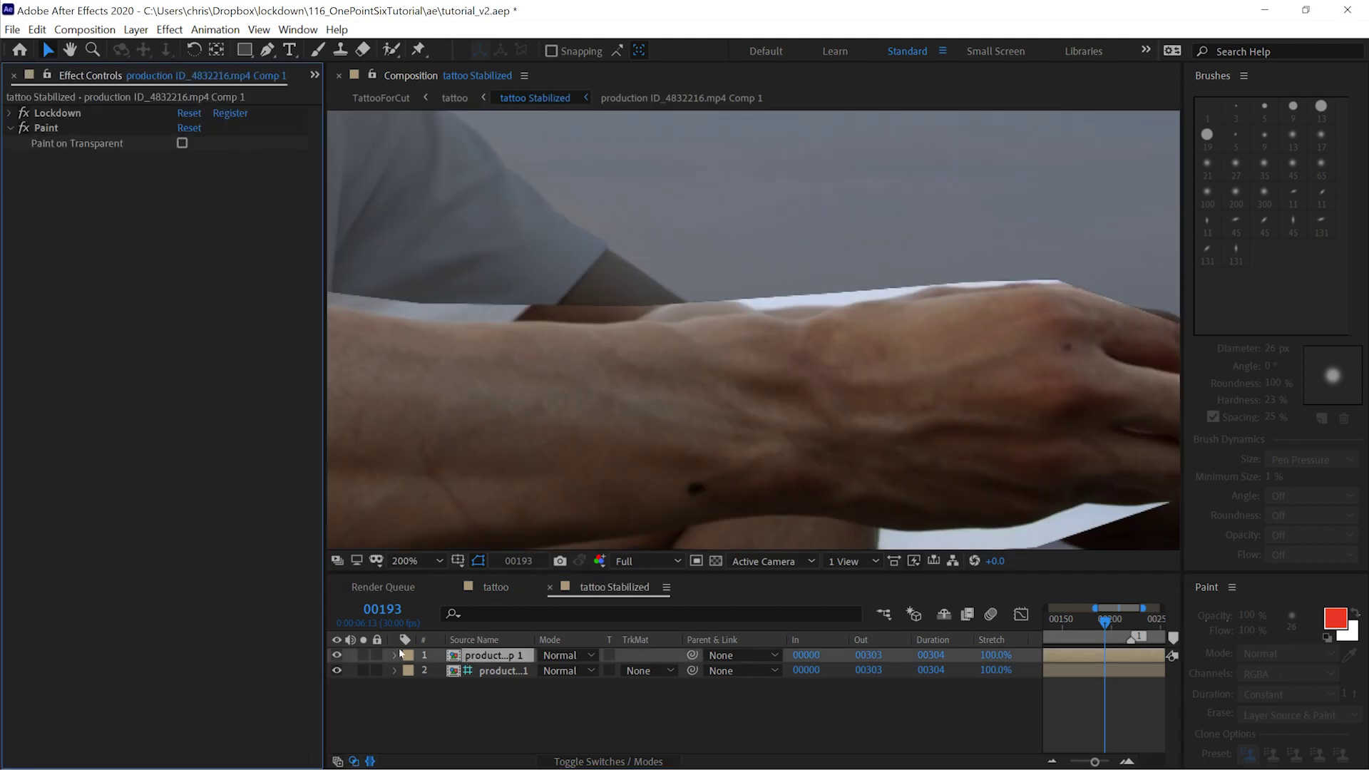
click(336, 658)
click(30, 129)
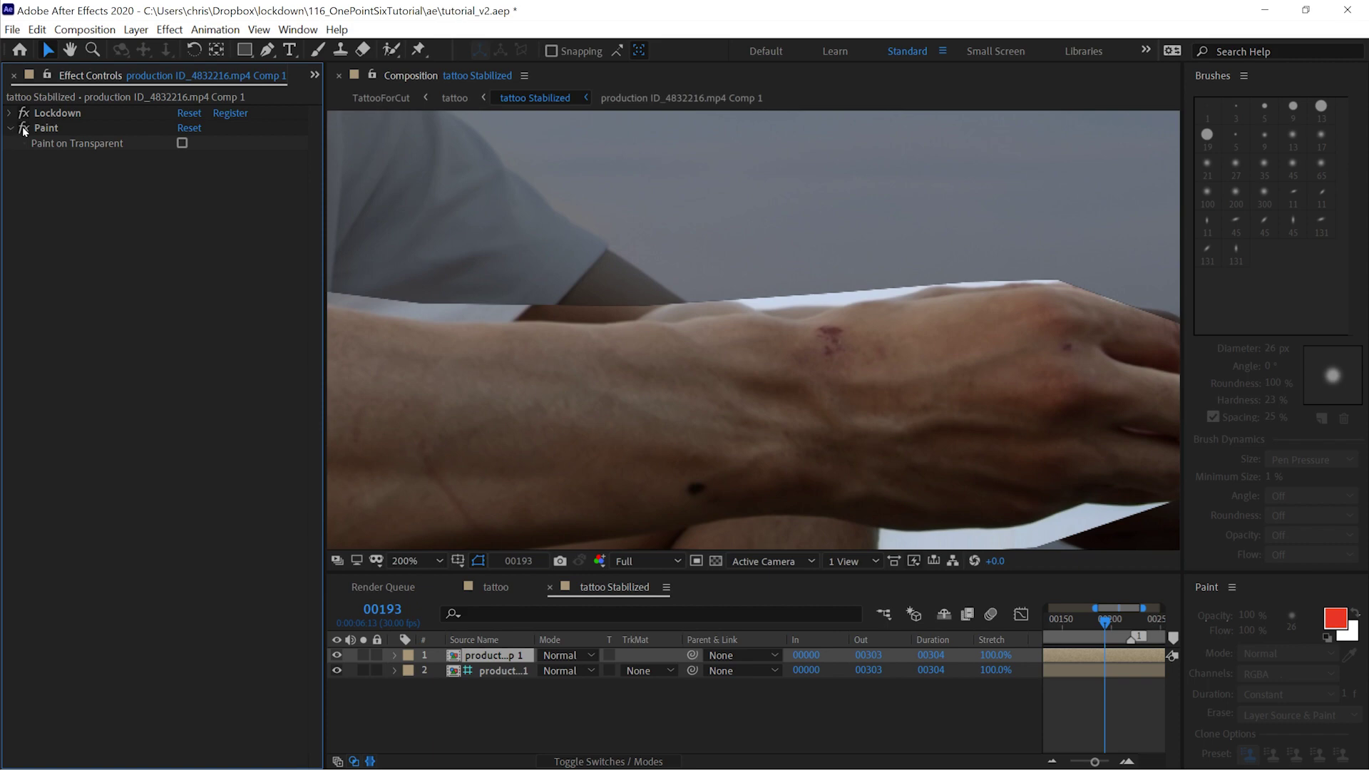
click(23, 129)
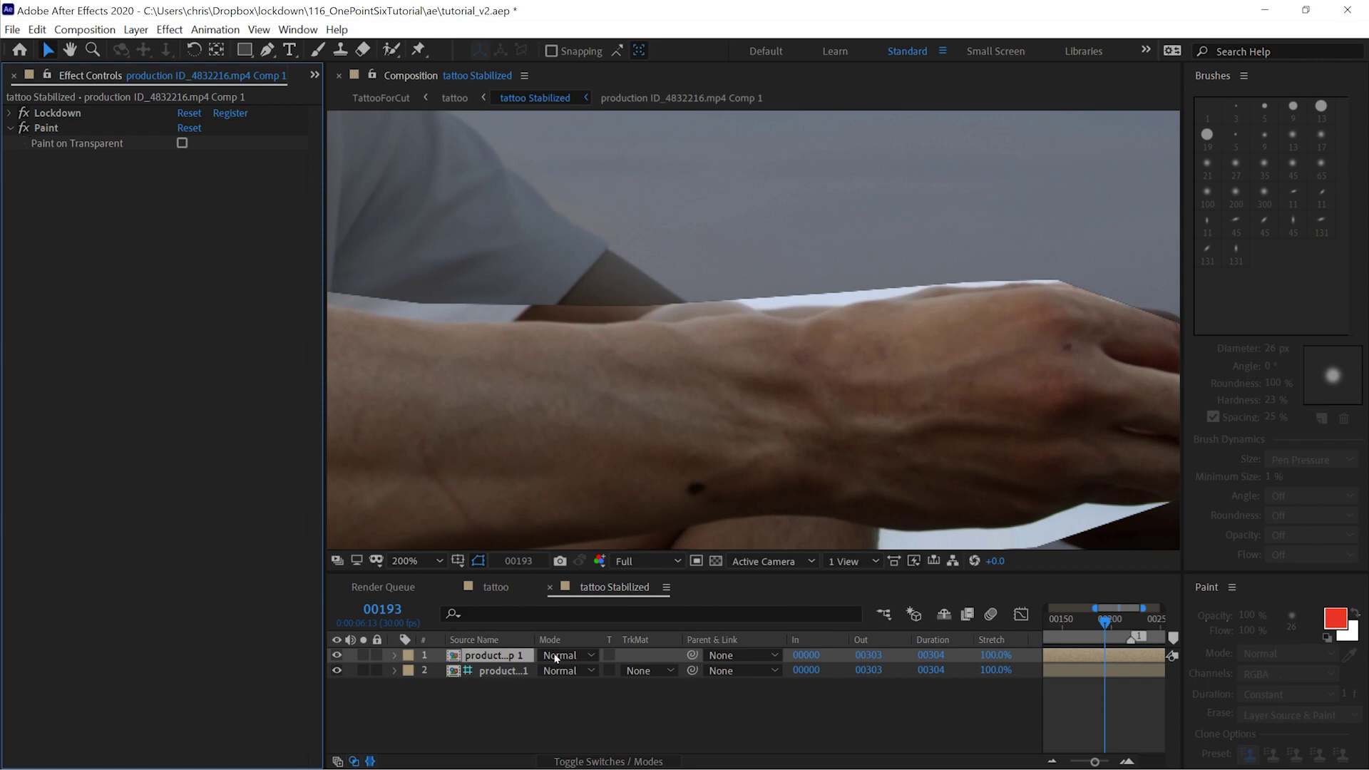
Create Pale Orange Solid 1, hide it, and draw a Pen mask around the wrist cut
key(ctrl+y)
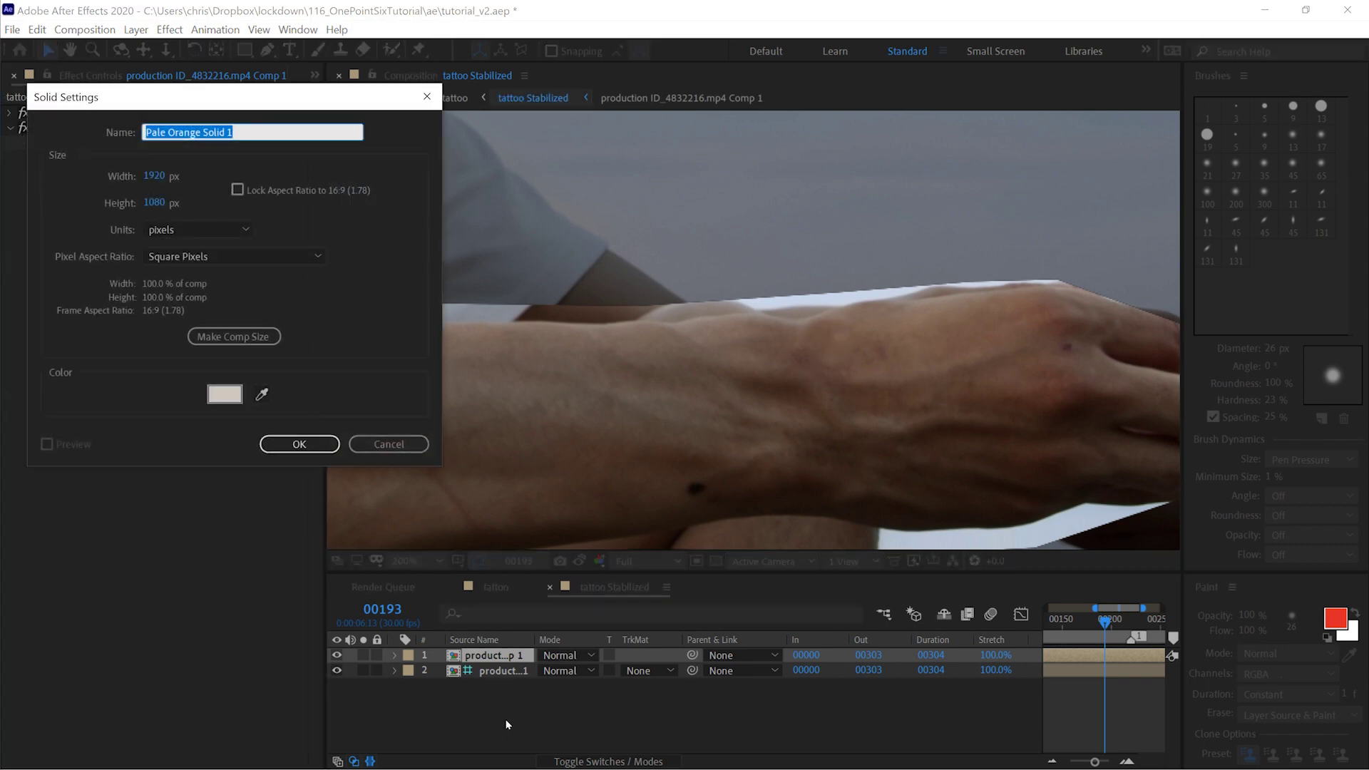
key(Return)
click(336, 655)
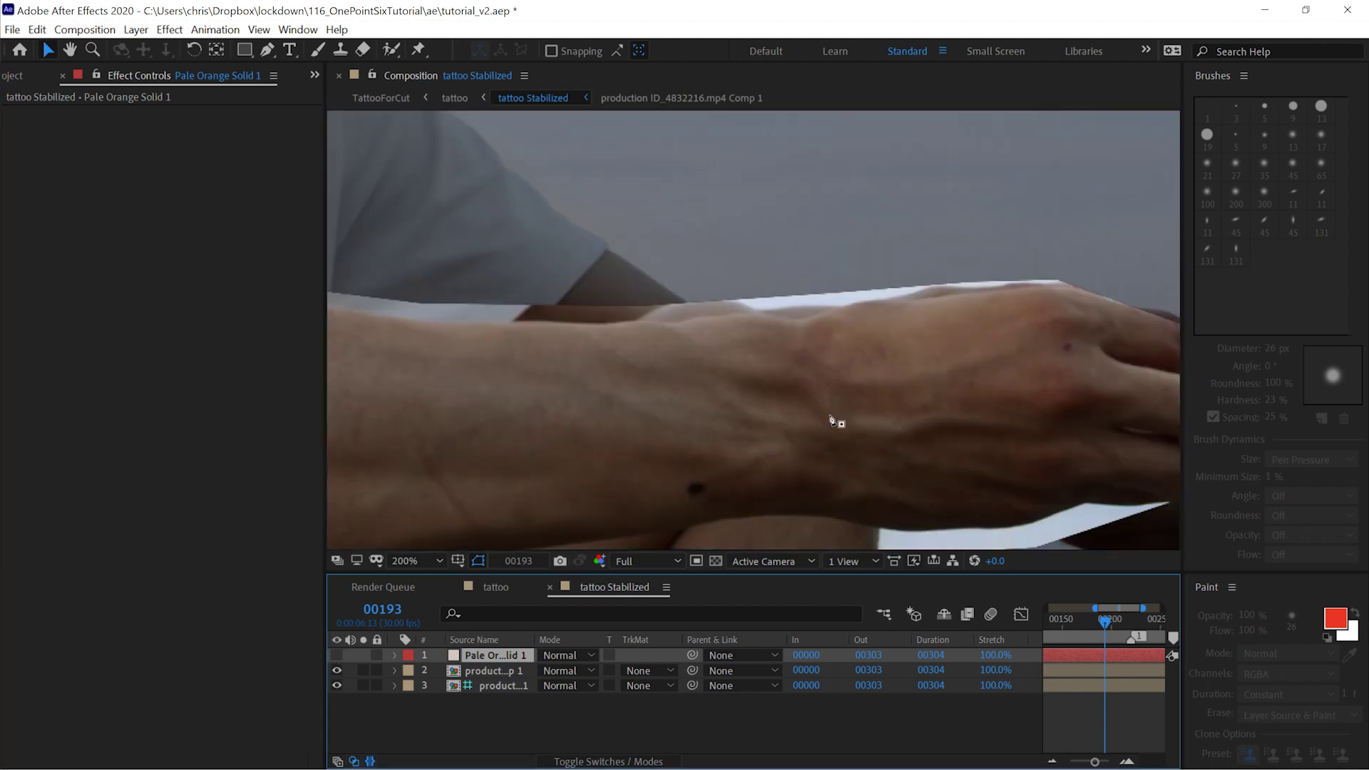
key(g)
click(830, 418)
mouse_move(755, 388)
mouse_down()
mouse_move(746, 352)
mouse_move(793, 310)
mouse_move(884, 308)
mouse_up()
drag(907, 355, 840, 415)
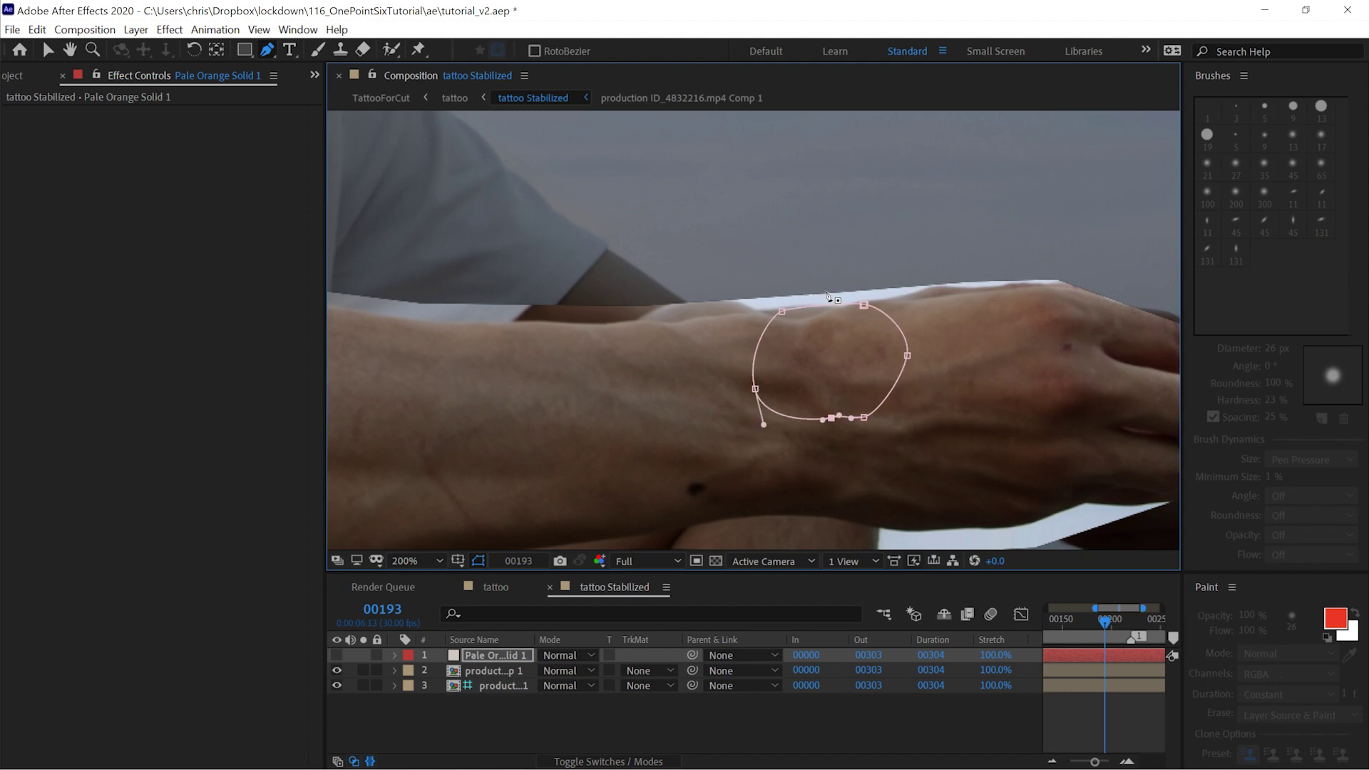
key(v)
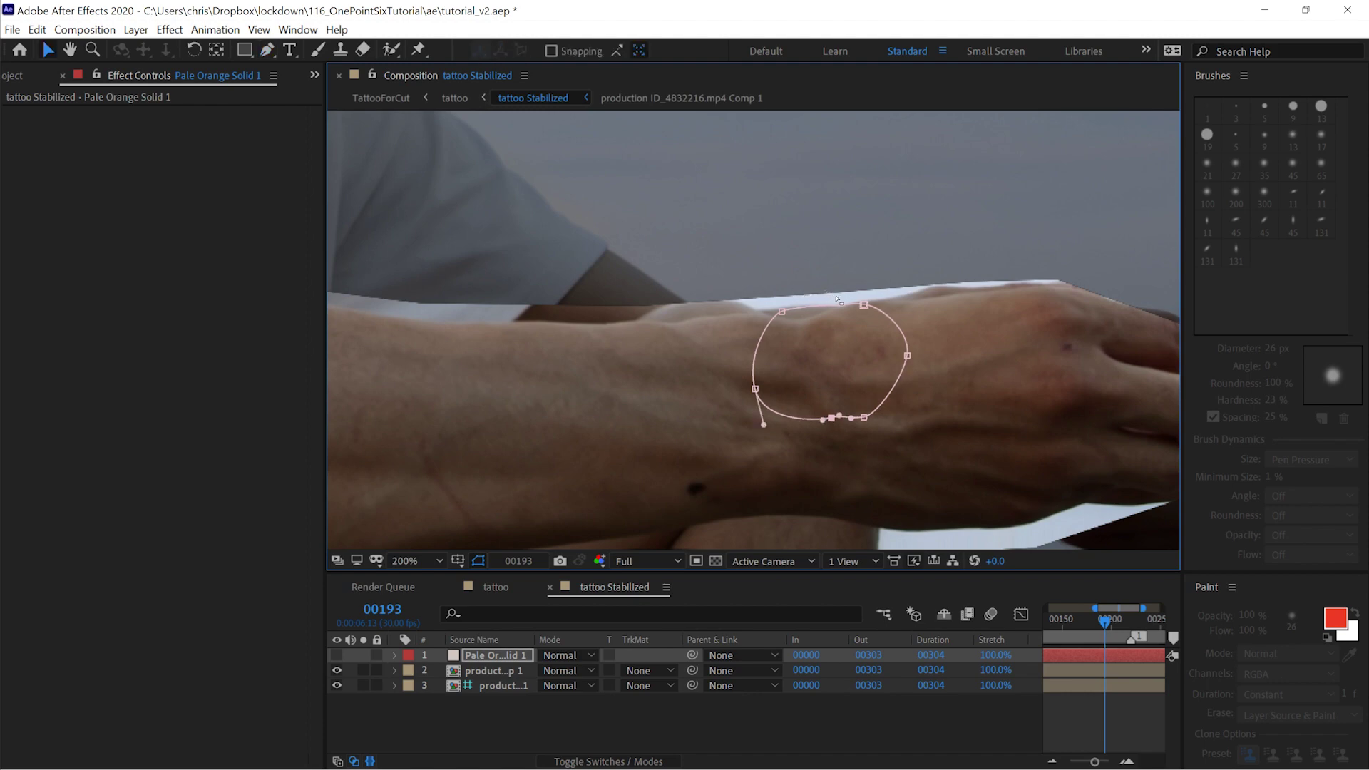
Set the solid's mode to Stencil Alpha, make it visible, and return to the tattoo comp
click(568, 654)
mouse_move(561, 639)
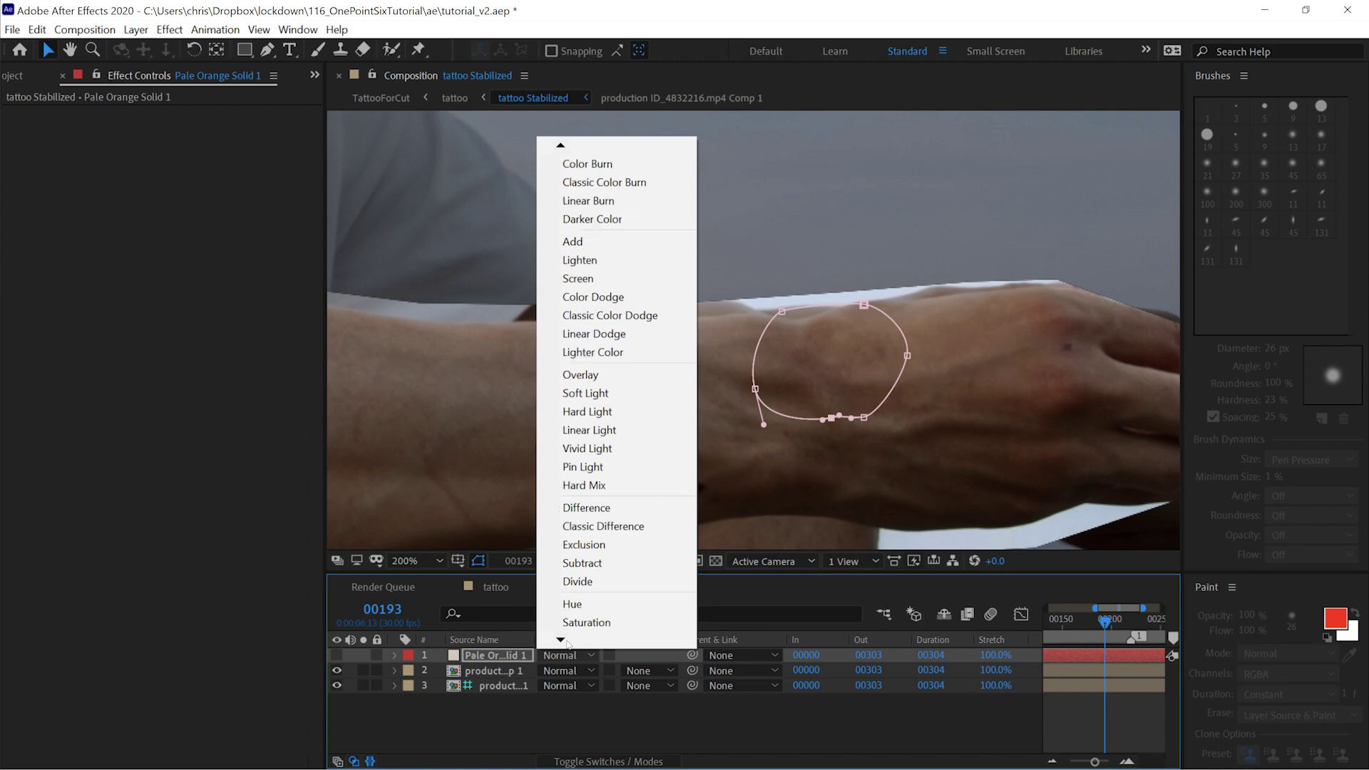
click(579, 577)
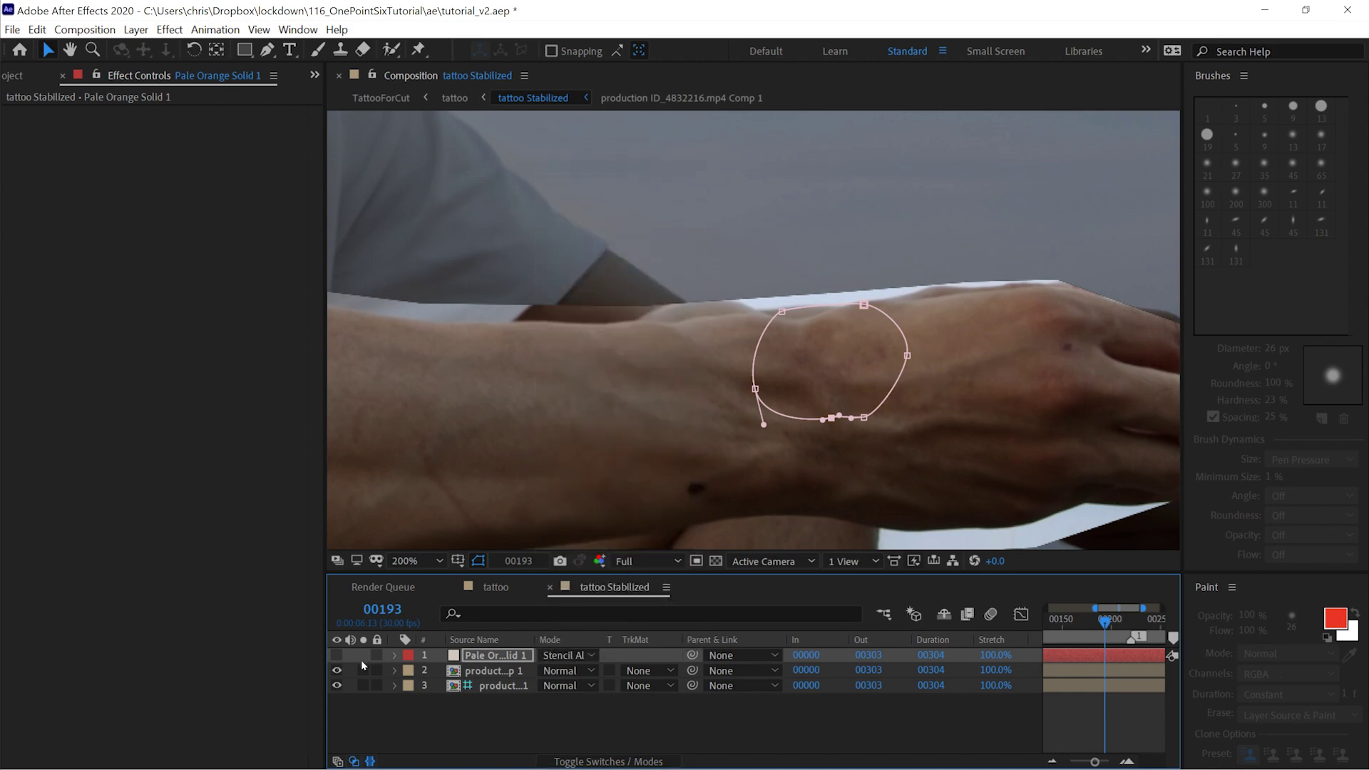
click(337, 655)
click(639, 713)
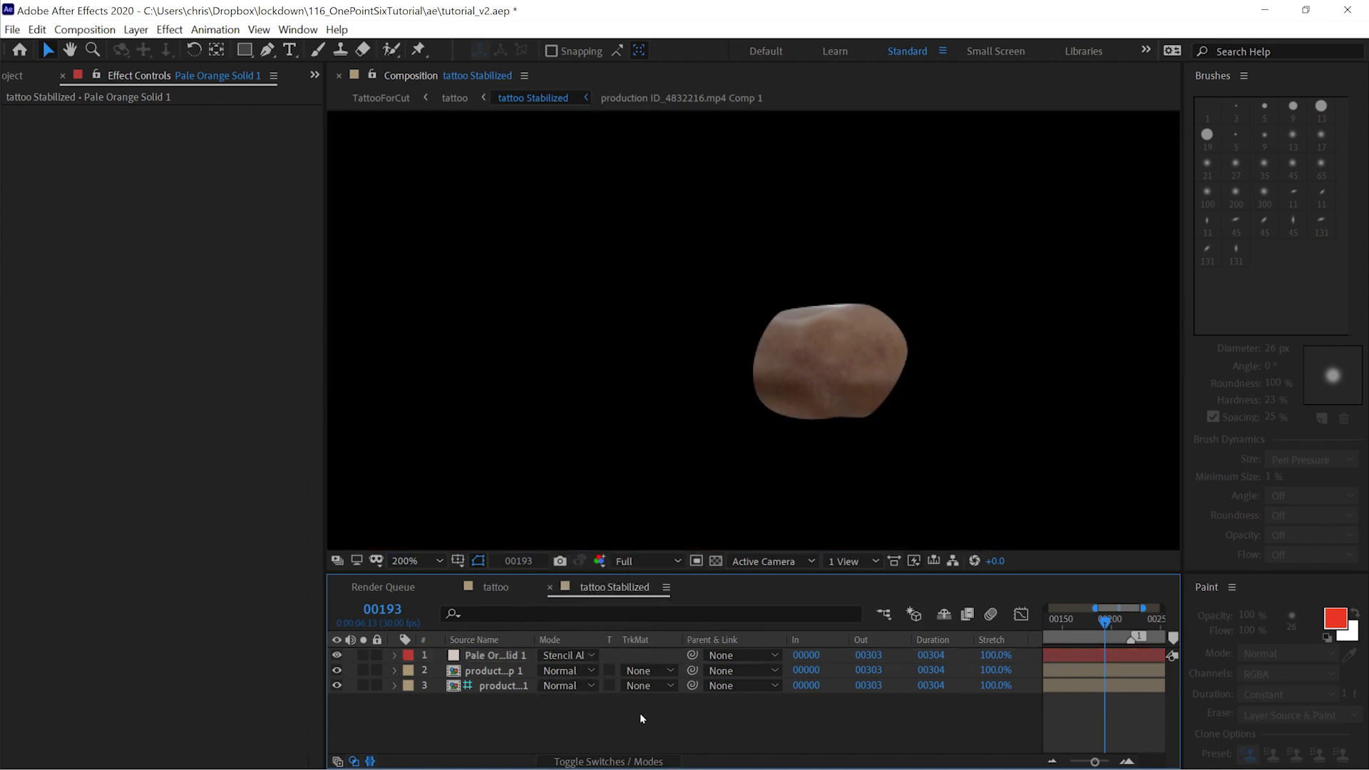
key(Tab)
click(605, 720)
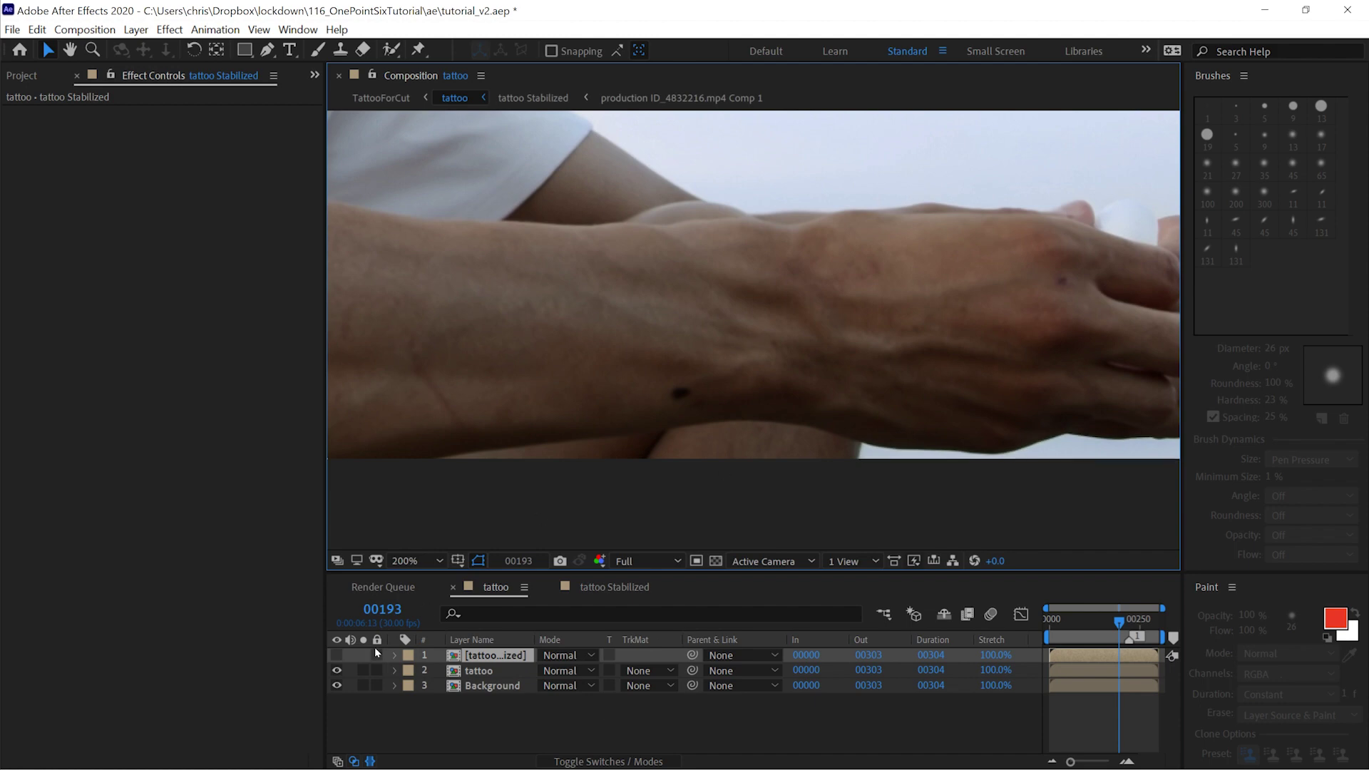
click(364, 670)
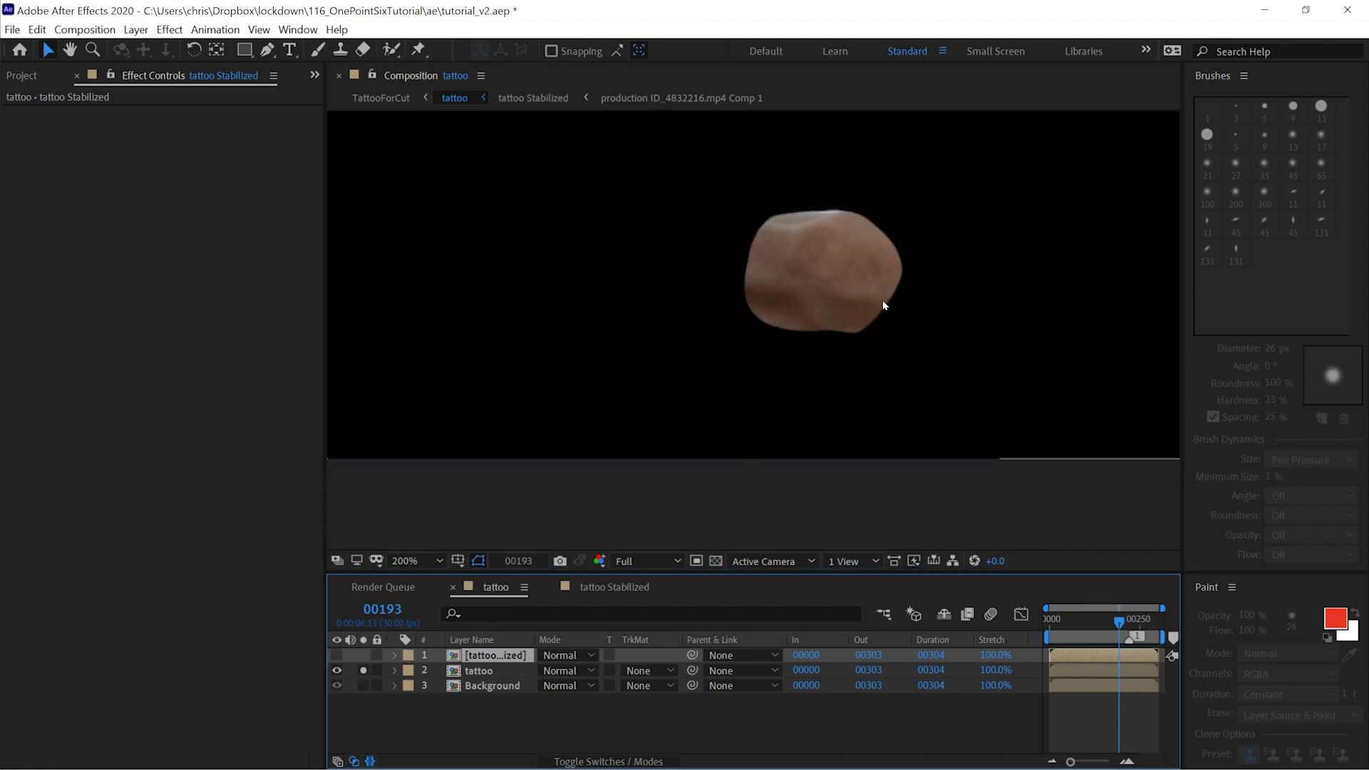
key(comma)
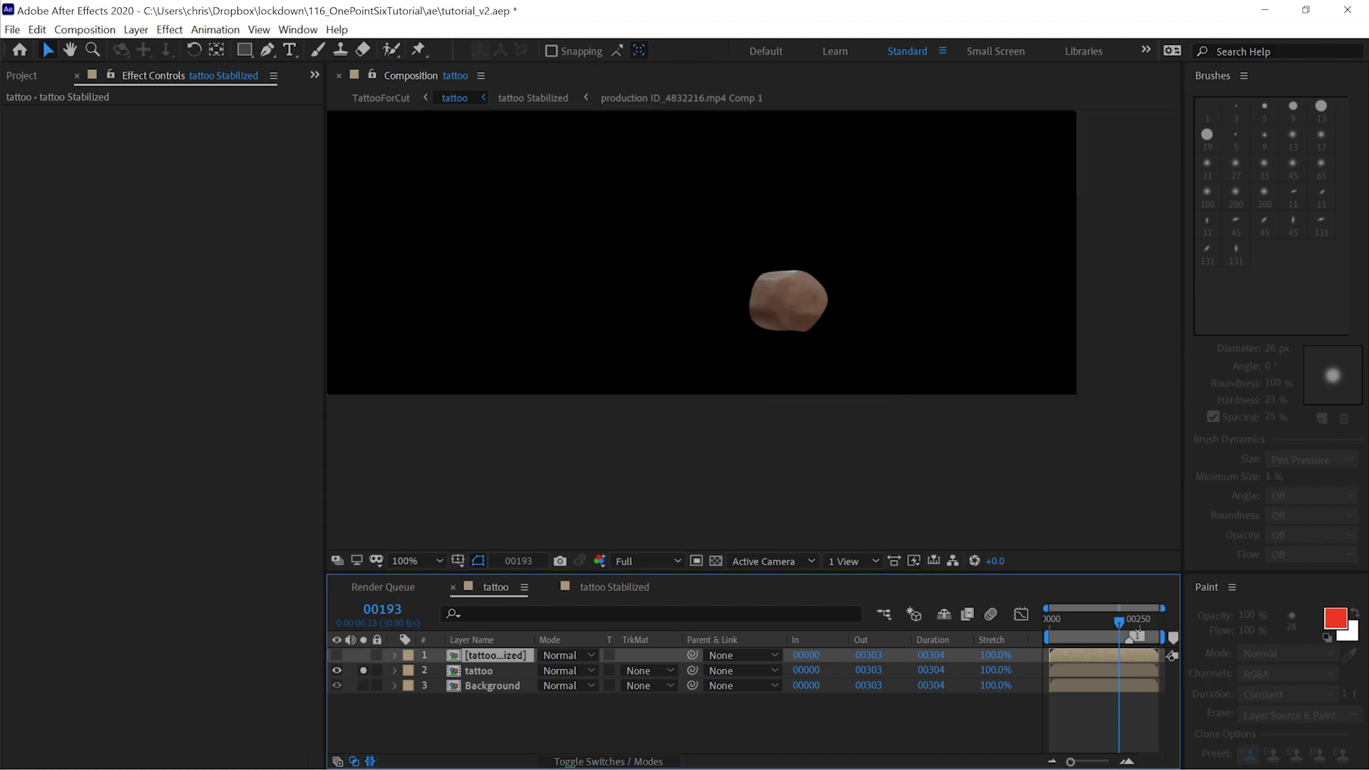
mouse_move(1122, 625)
mouse_down()
mouse_move(1052, 626)
mouse_move(1117, 626)
mouse_up()
click(363, 685)
click(364, 670)
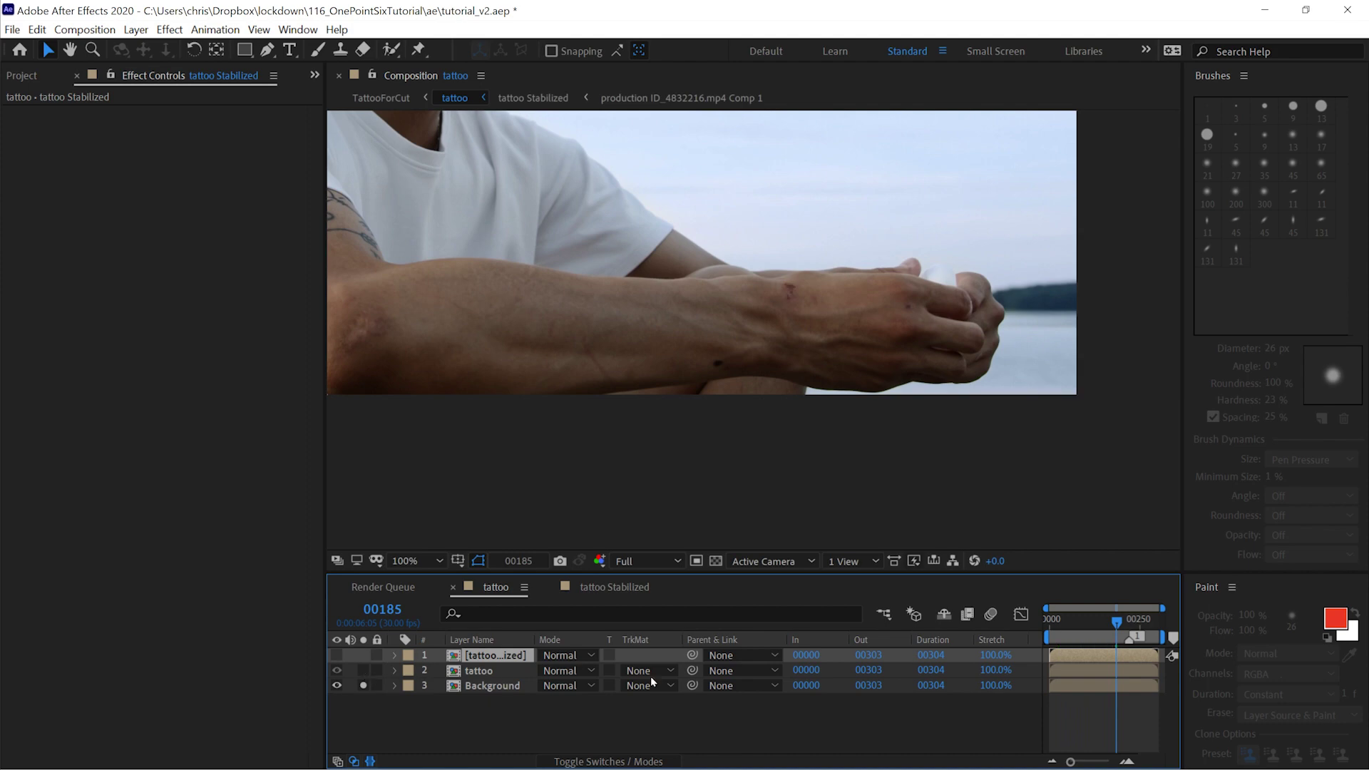
click(363, 686)
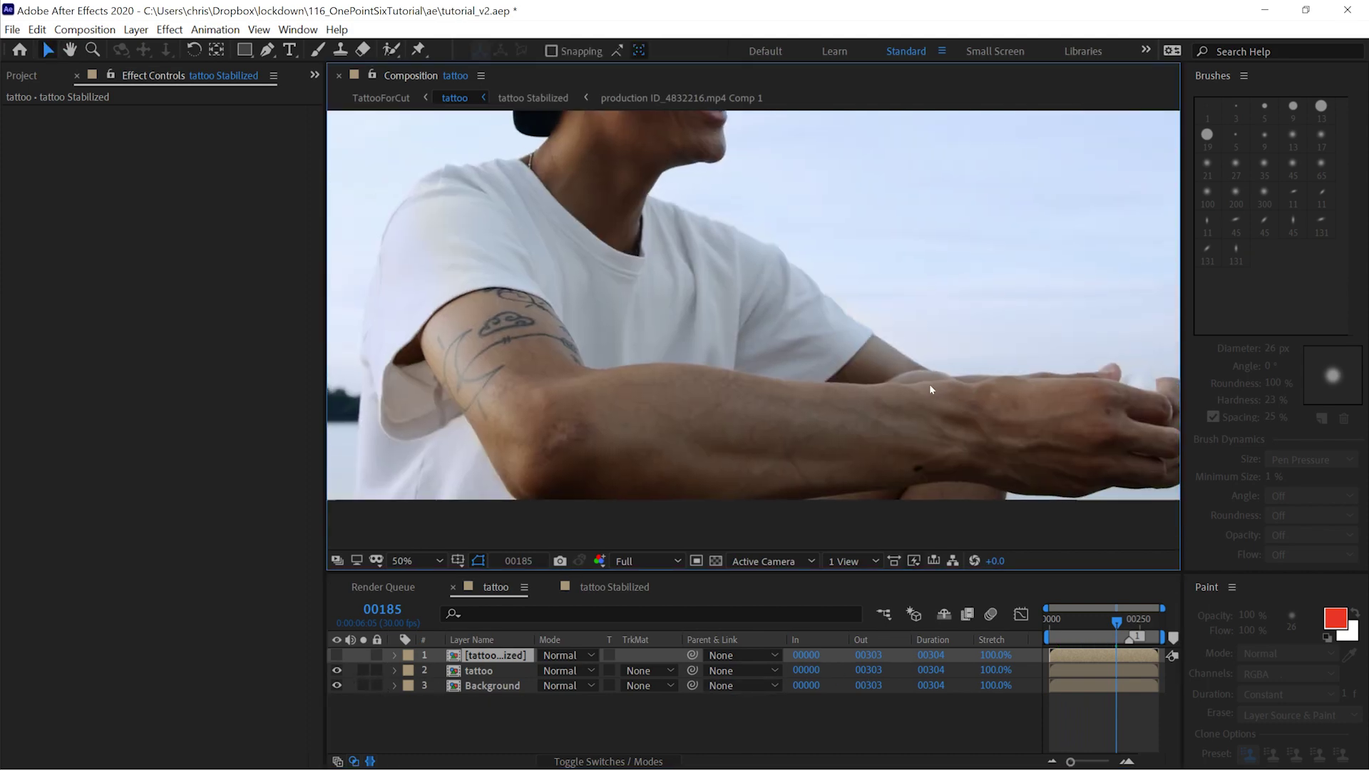